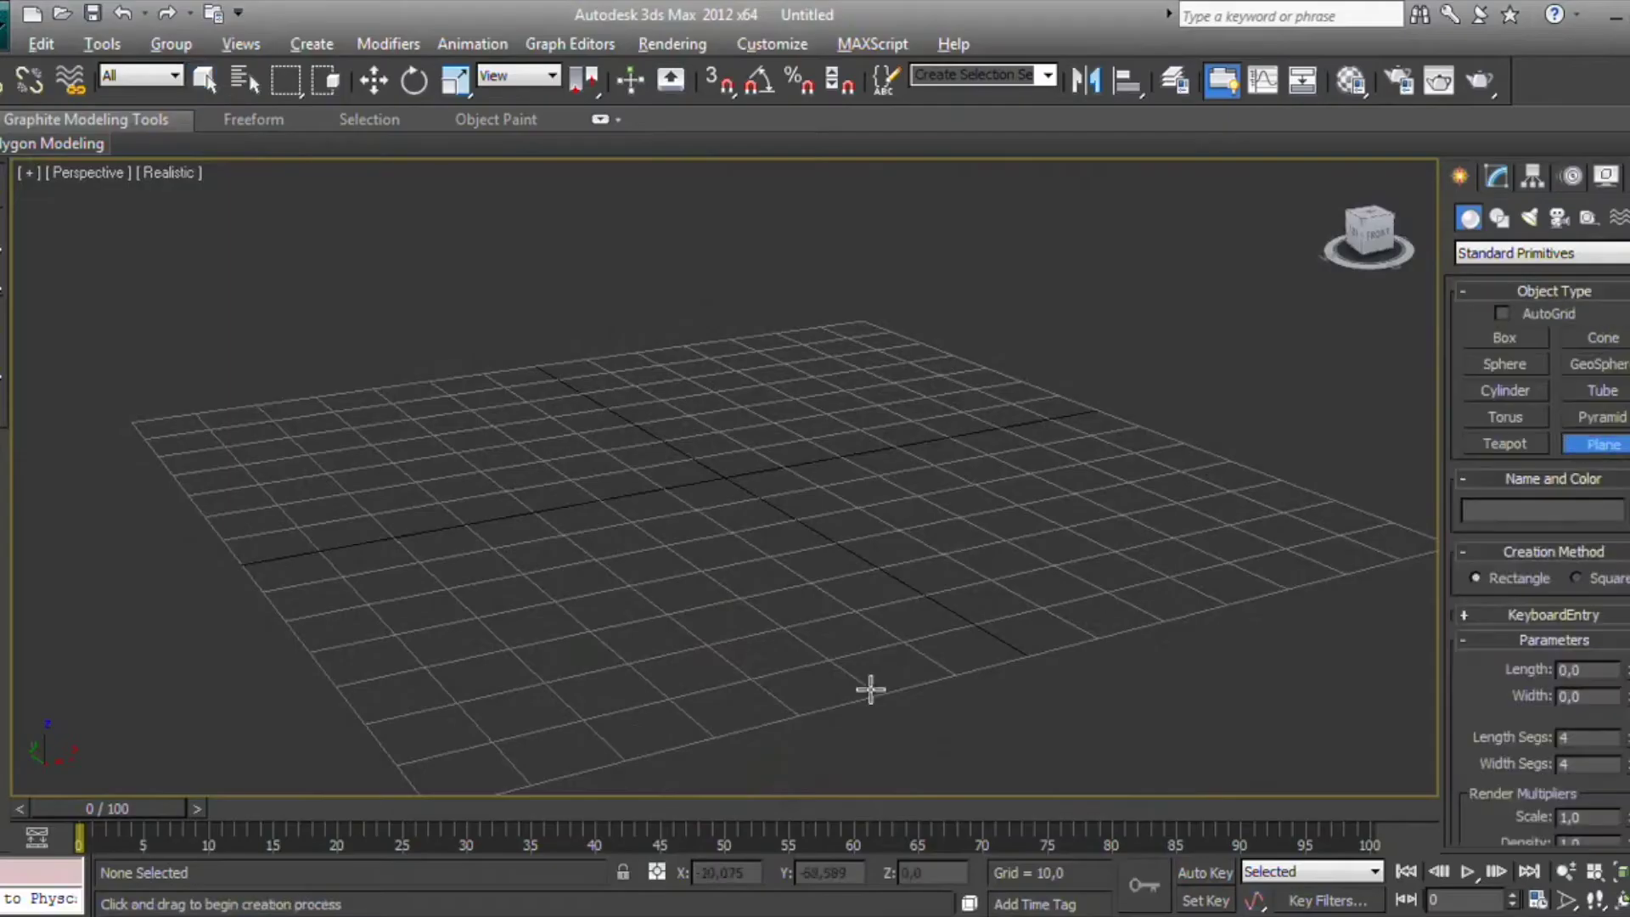
Draw a roughly 148 by 146 plane across the grid and turn on Edged Faces
{"action": "middle_click_drag", "start_coordinate": [284, 458], "coordinate": [371, 440], "text": "alt"}
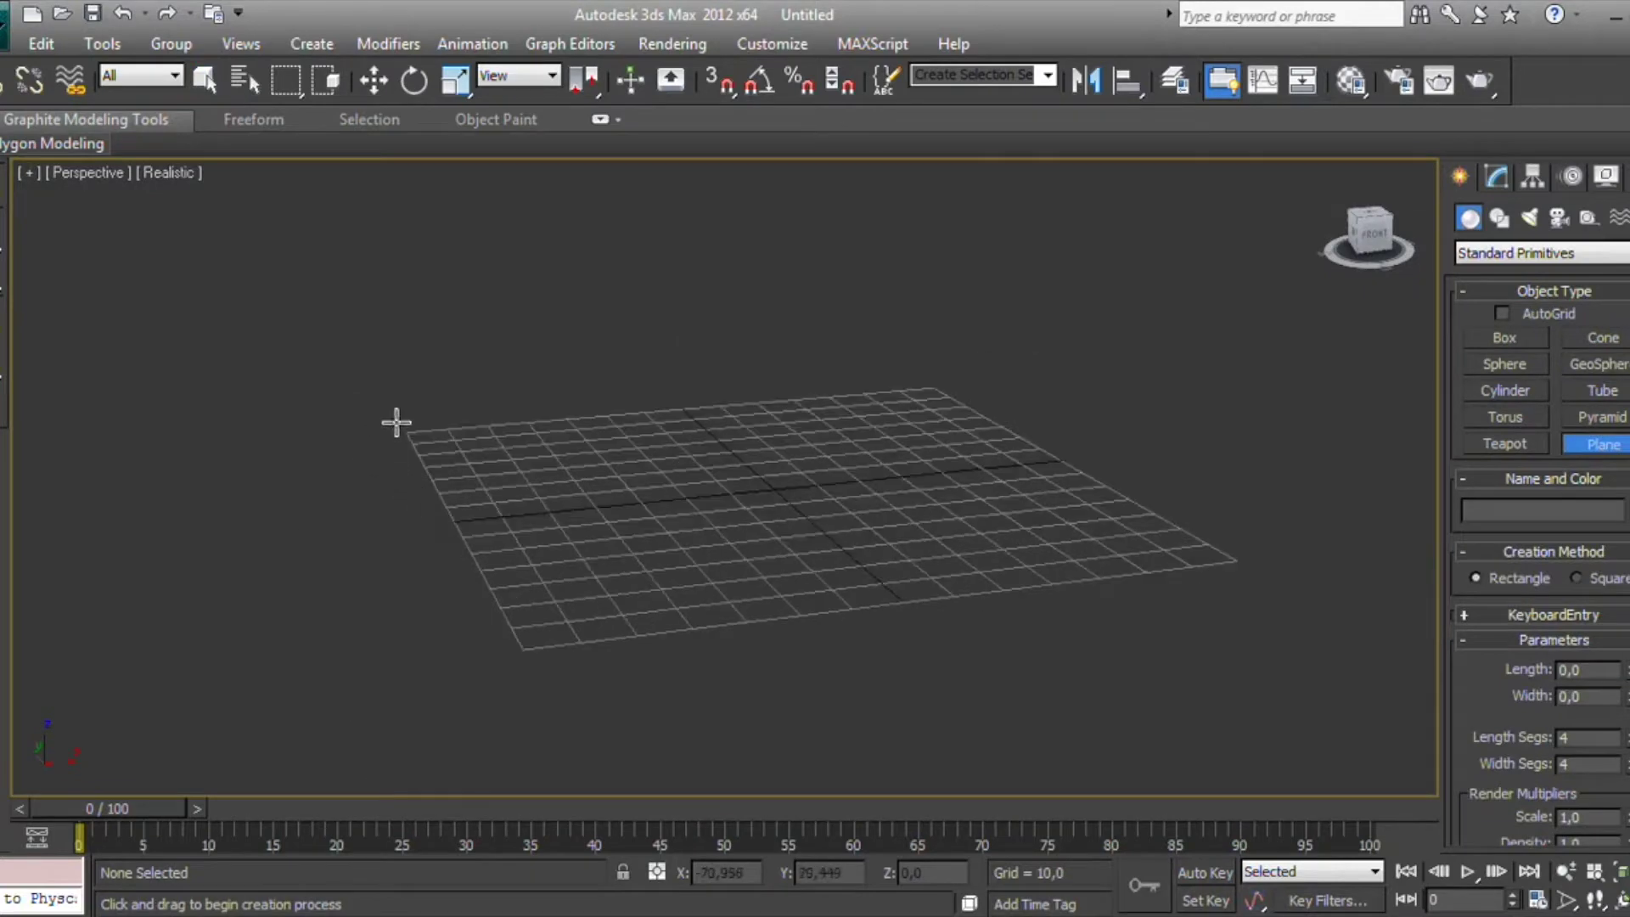
{"action": "left_click_drag", "start_coordinate": [395, 422], "coordinate": [1254, 556]}
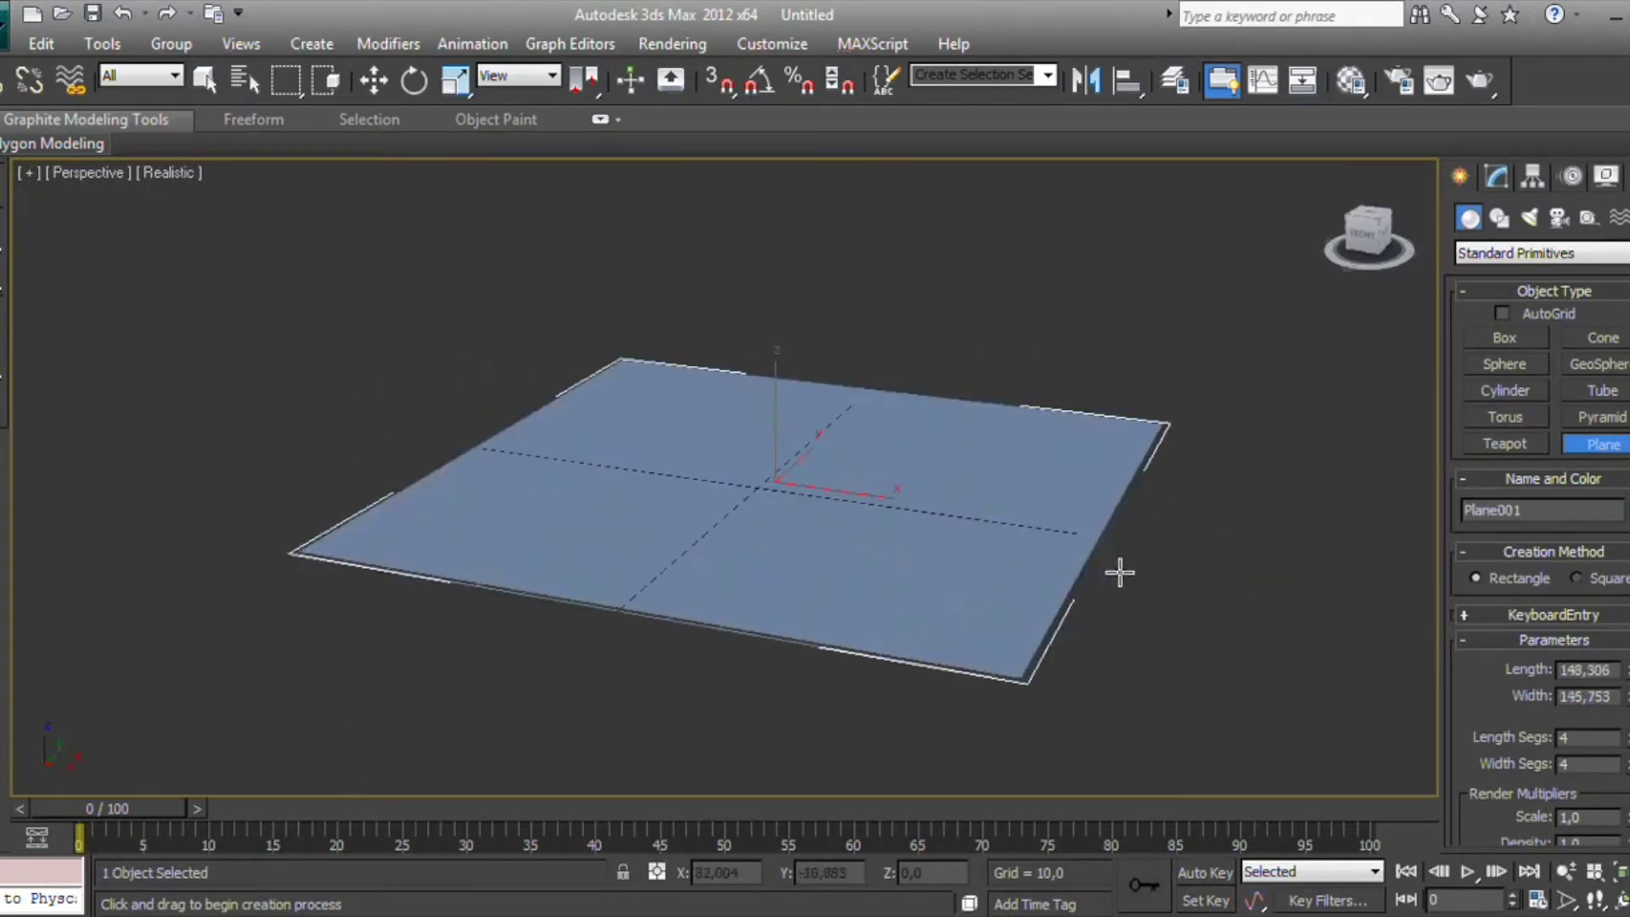
{"action": "key", "text": "F4"}
{"action": "scroll", "coordinate": [933, 560], "scroll_direction": "up", "scroll_amount": 5}
{"action": "mouse_move", "coordinate": [859, 539]}
{"action": "middle_mouse_down"}
{"action": "mouse_move", "coordinate": [1062, 575]}
{"action": "mouse_move", "coordinate": [889, 564]}
{"action": "middle_mouse_up"}
{"action": "scroll", "coordinate": [909, 594], "scroll_direction": "down", "scroll_amount": 2}
{"action": "scroll", "coordinate": [957, 552], "scroll_direction": "down", "scroll_amount": 3}
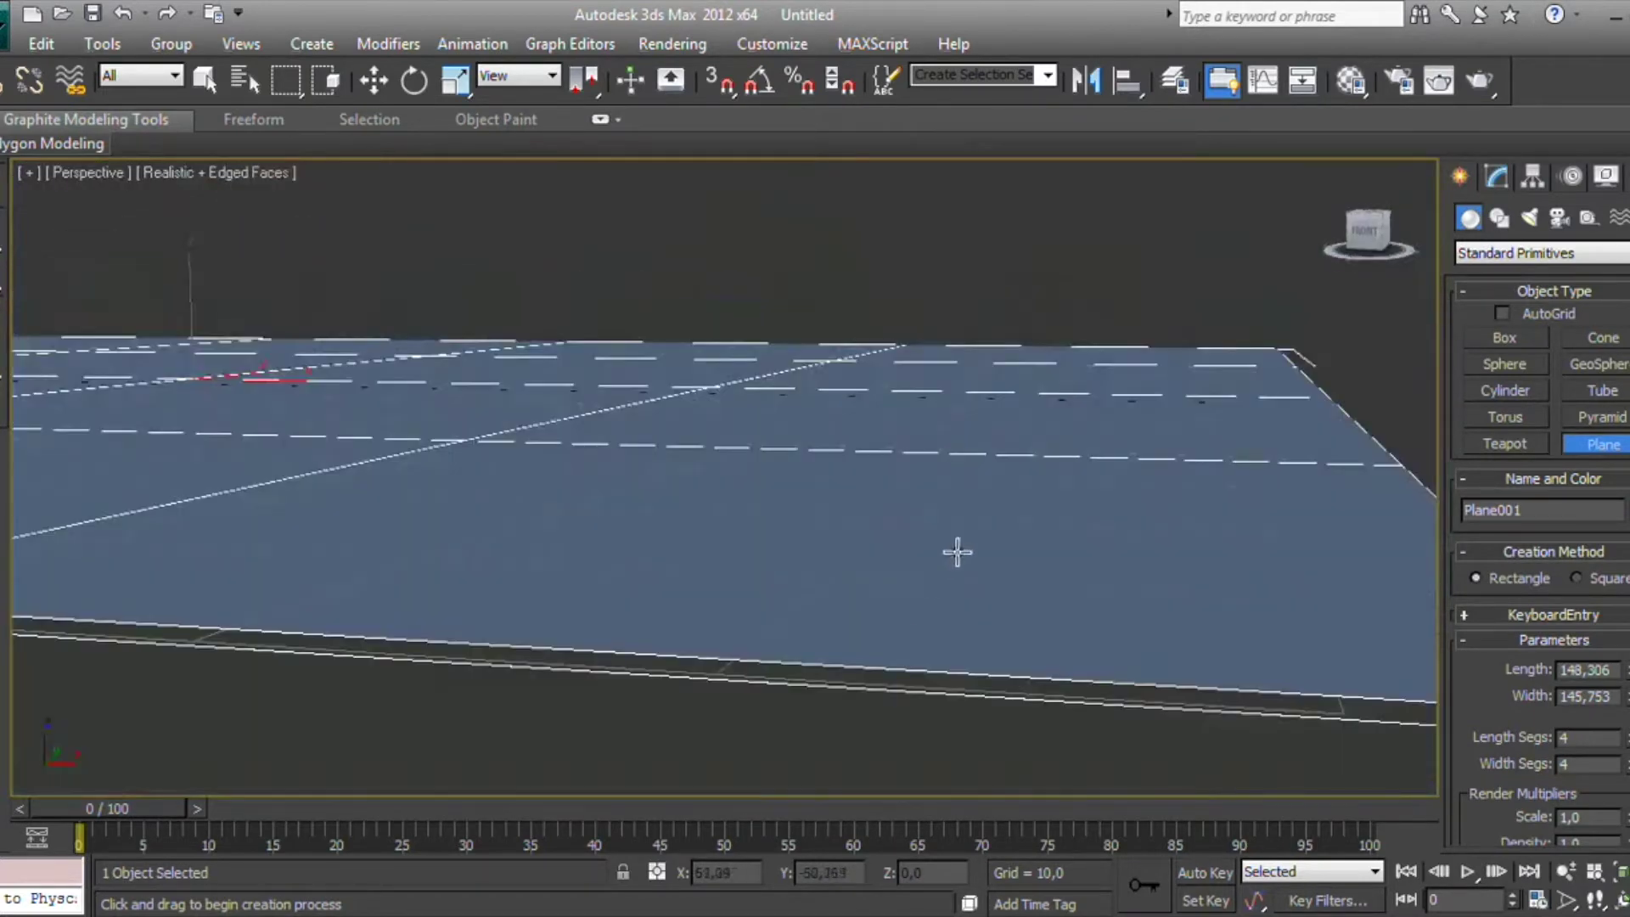
{"action": "scroll", "coordinate": [957, 553], "scroll_direction": "down", "scroll_amount": 2}
{"action": "left_click", "coordinate": [1496, 177]}
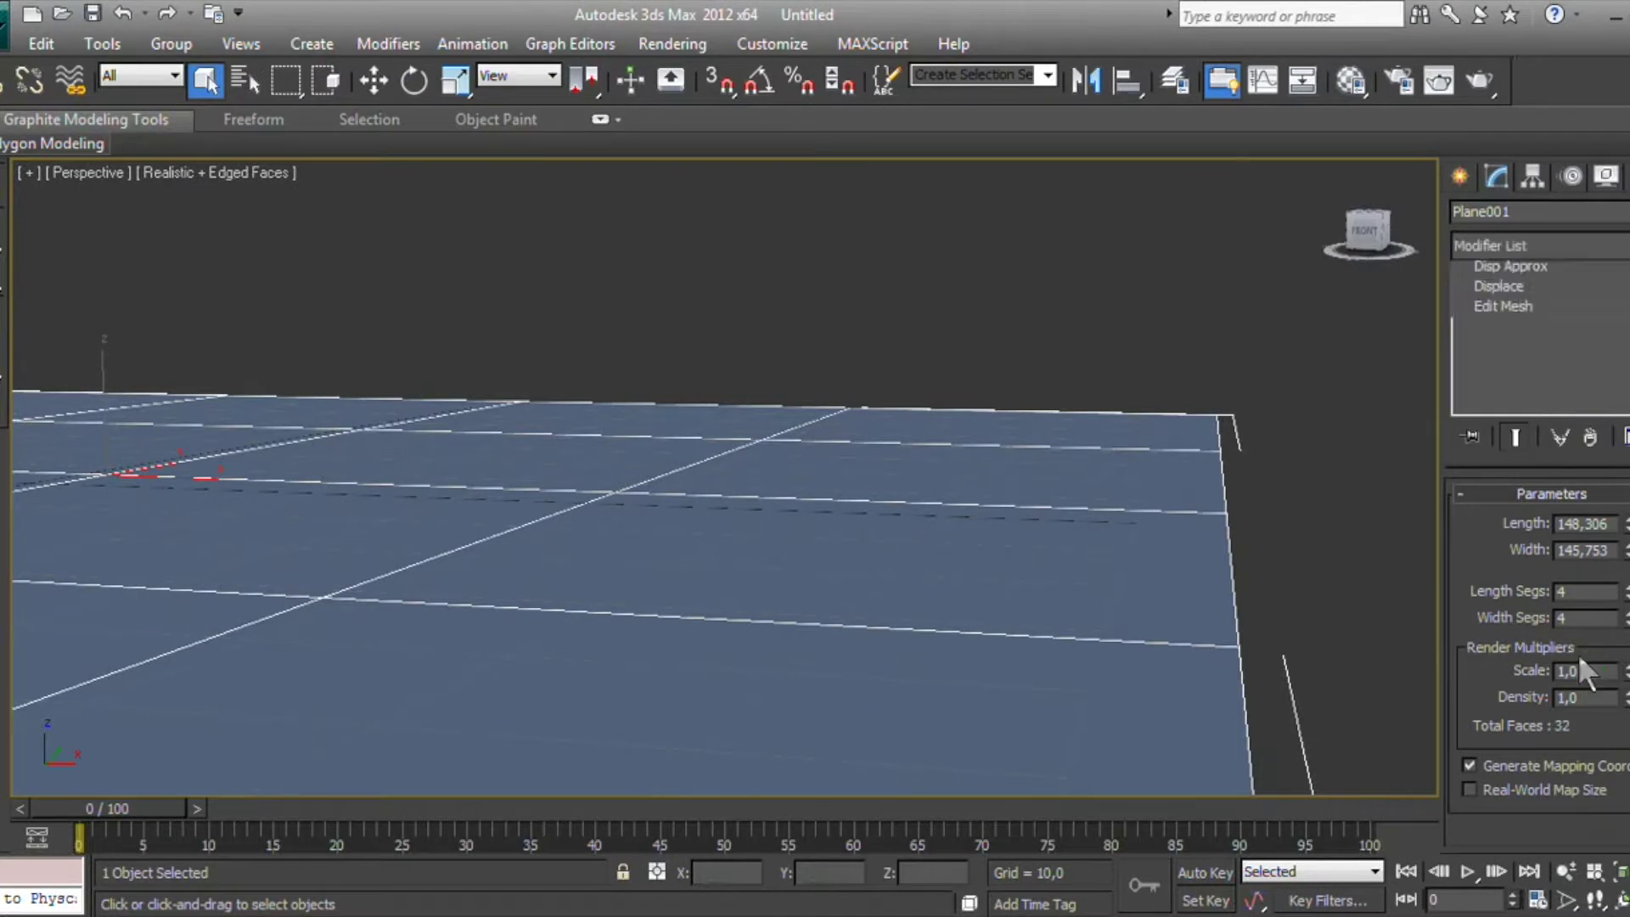
Add an Affect Region modifier to the plane, then undo it
{"action": "left_click", "coordinate": [1536, 245]}
{"action": "left_click", "coordinate": [1520, 772]}
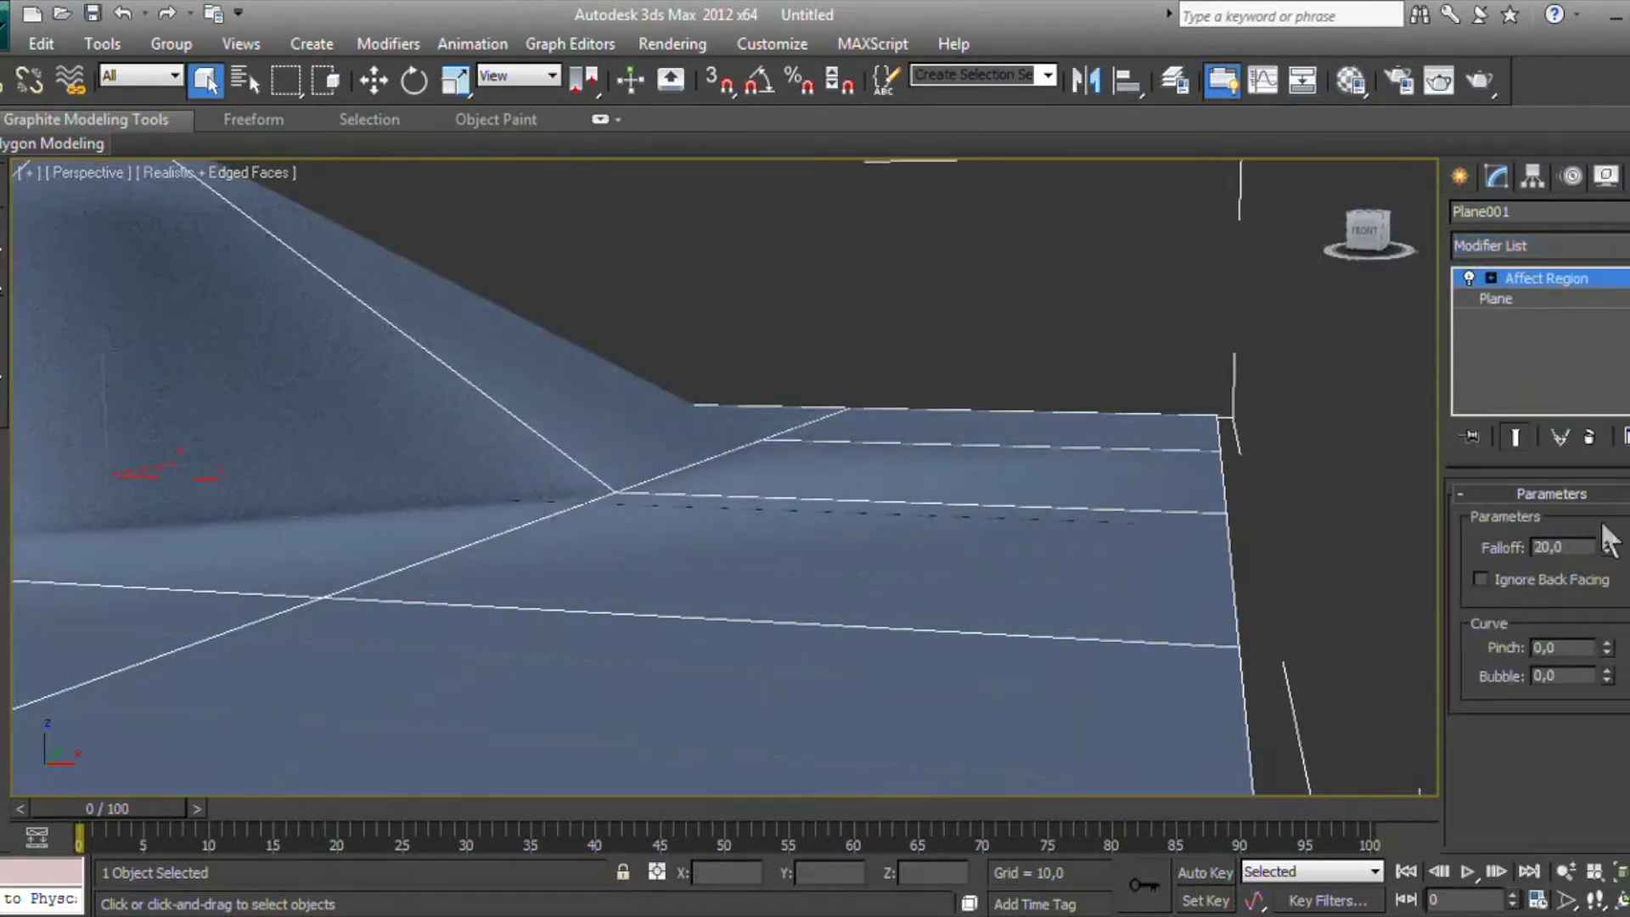
{"action": "key", "text": "ctrl+z"}
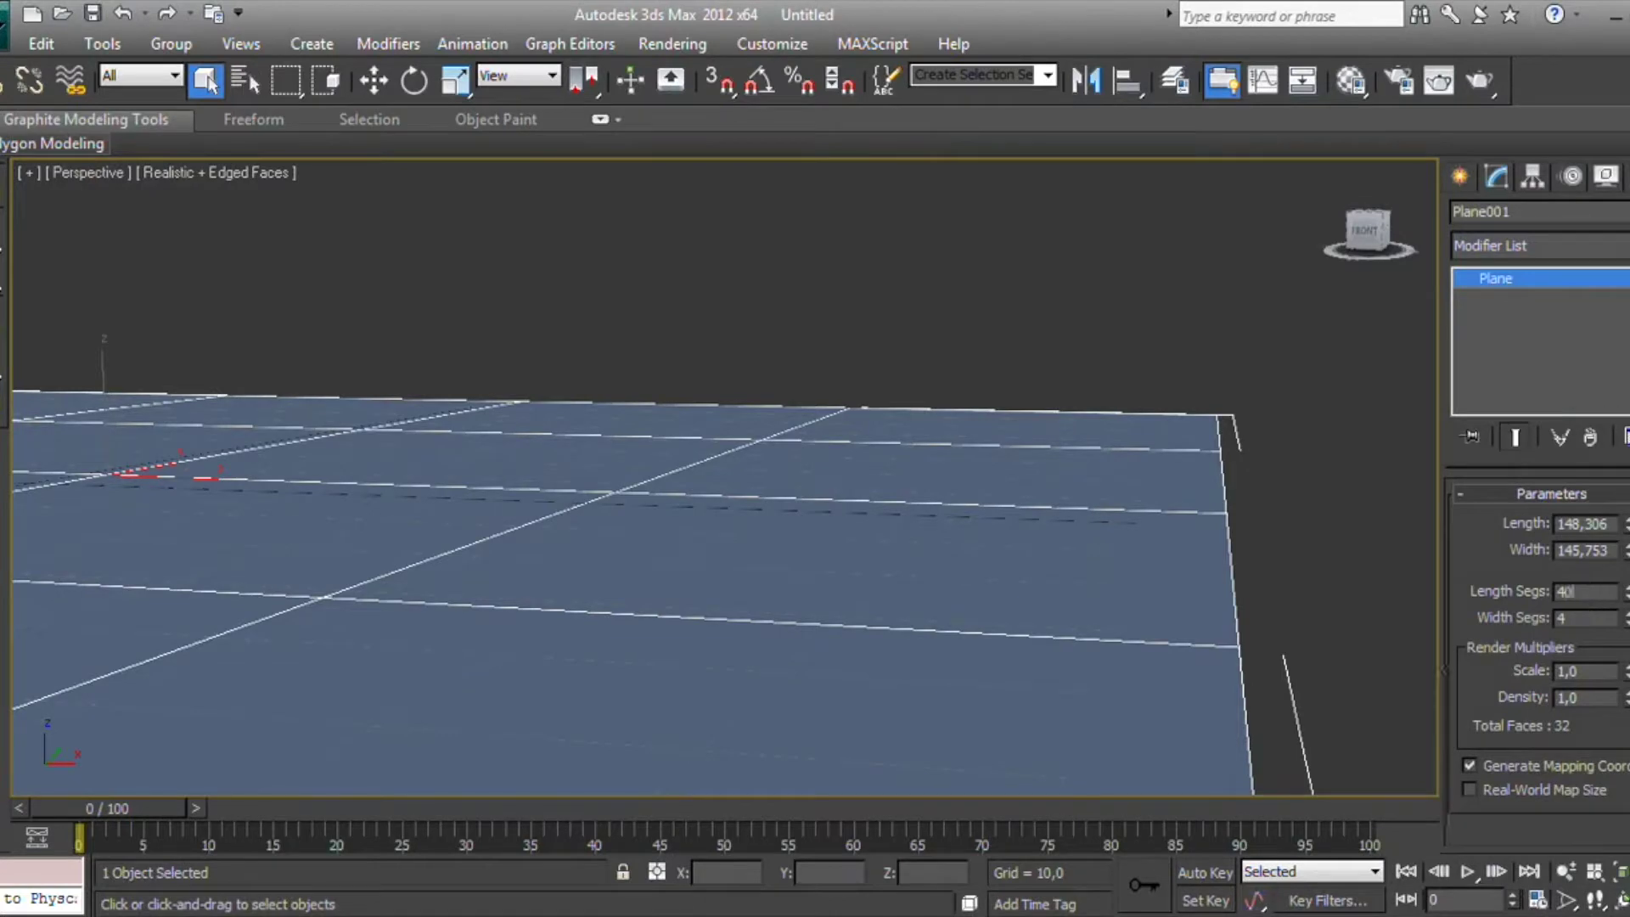
Try 40 length and 40 width segments, then set width segments to 35
{"action": "key", "text": "Return"}
{"action": "left_click", "coordinate": [1581, 616]}
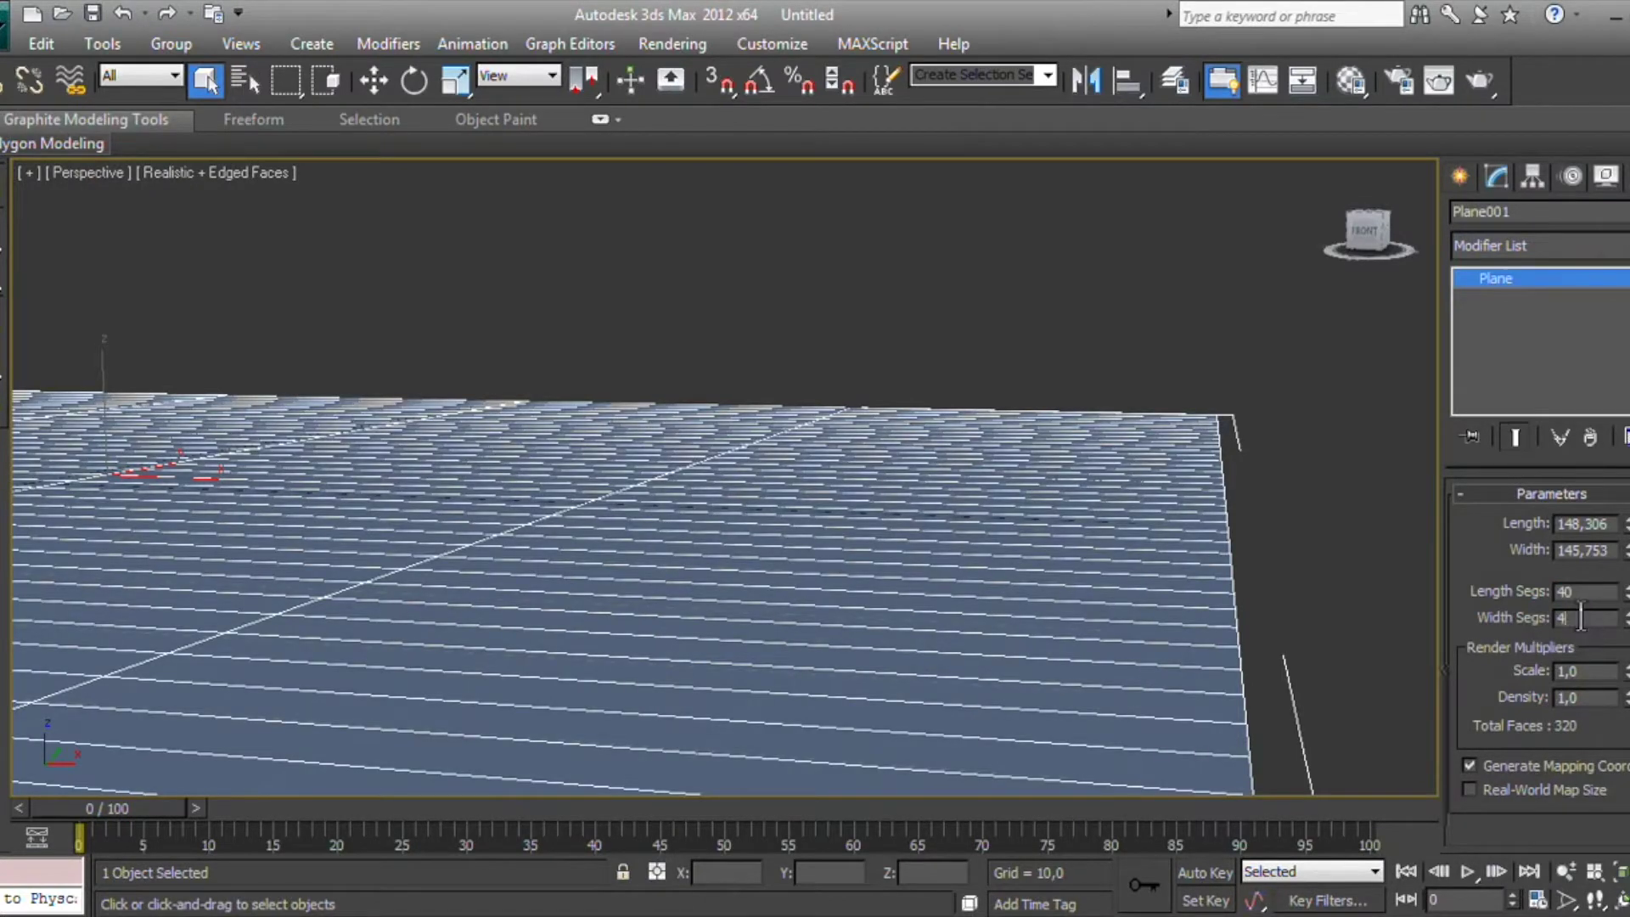
{"action": "type", "text": "0"}
{"action": "key", "text": "Return"}
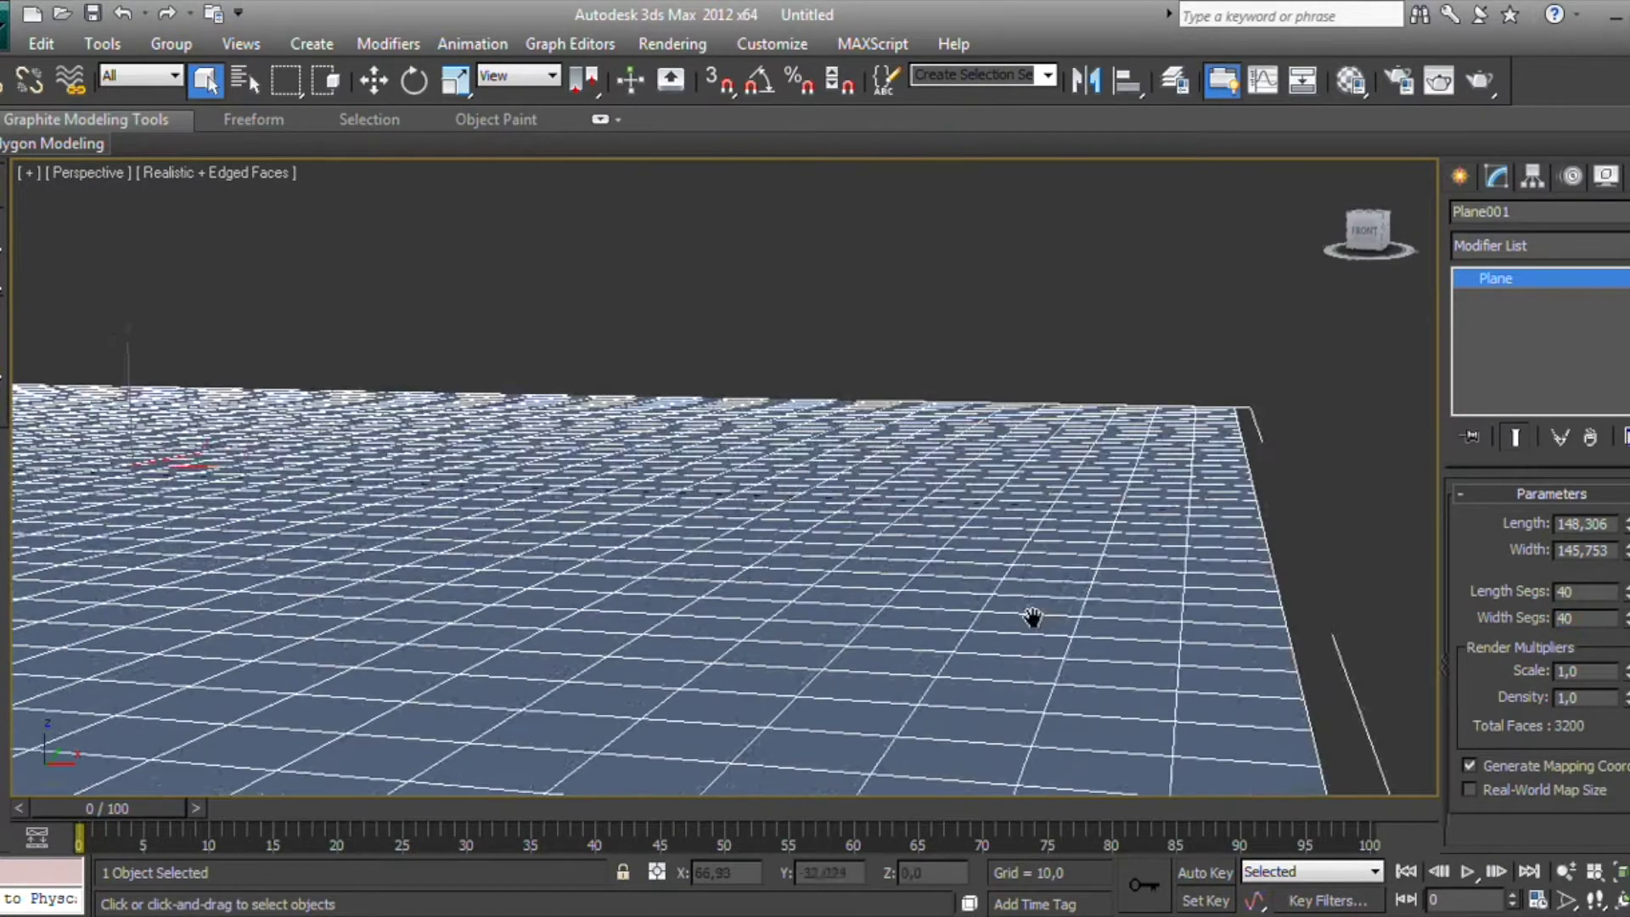
{"action": "left_click", "coordinate": [1466, 625]}
{"action": "type", "text": "35"}
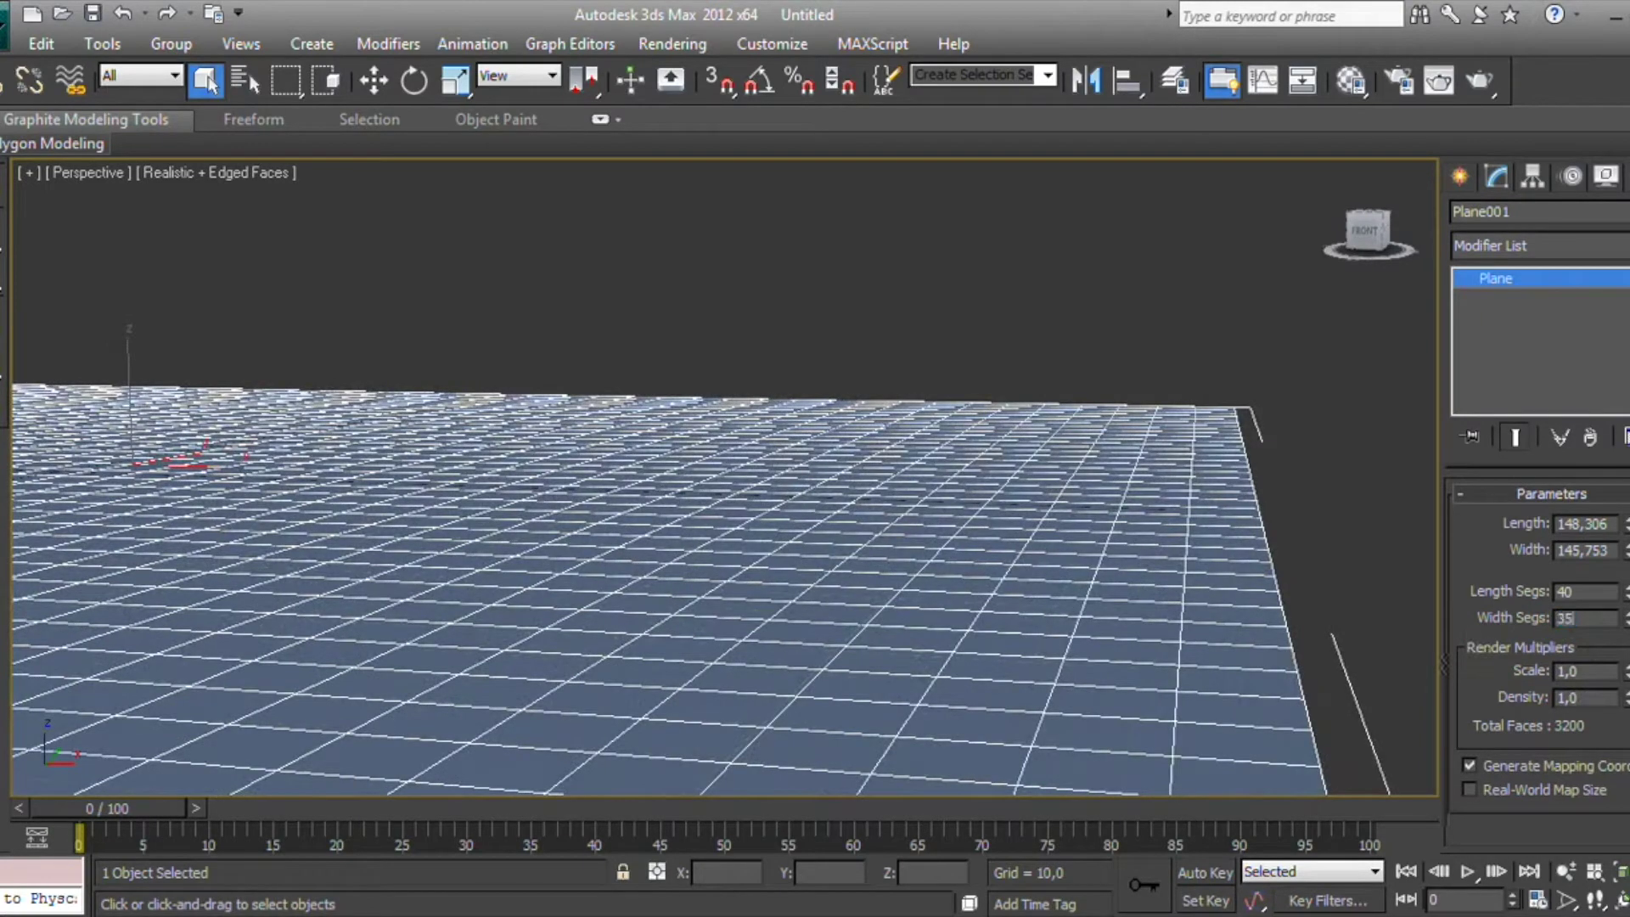
{"action": "key", "text": "Return"}
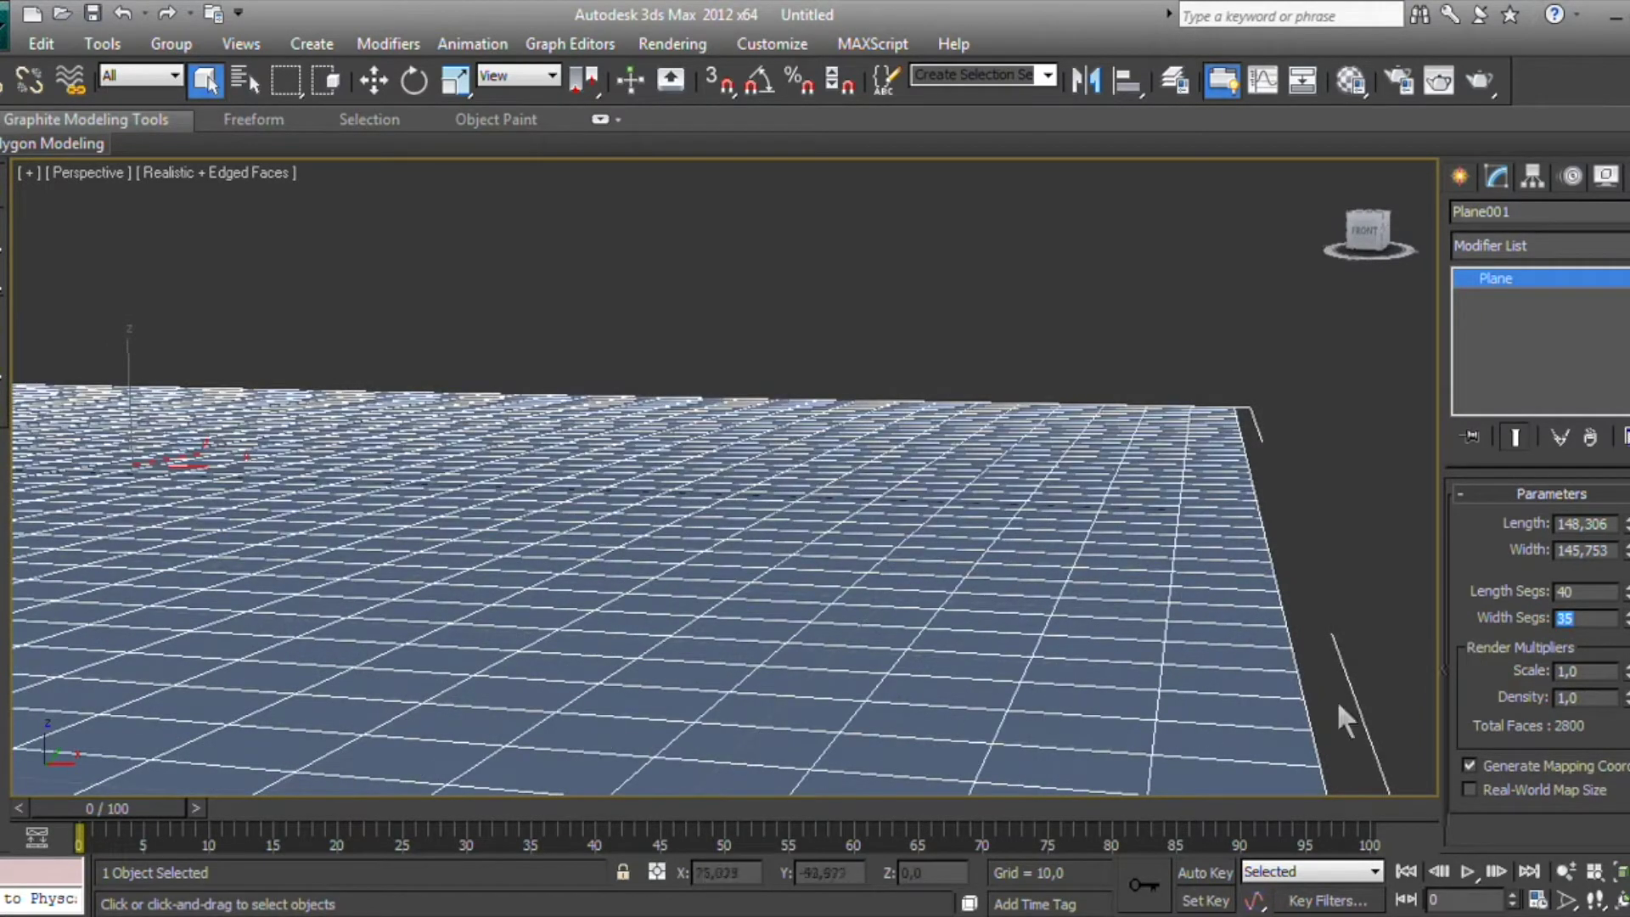
Settle the plane on 35 length segments and 30 width segments
{"action": "left_click", "coordinate": [1505, 596]}
{"action": "type", "text": "45"}
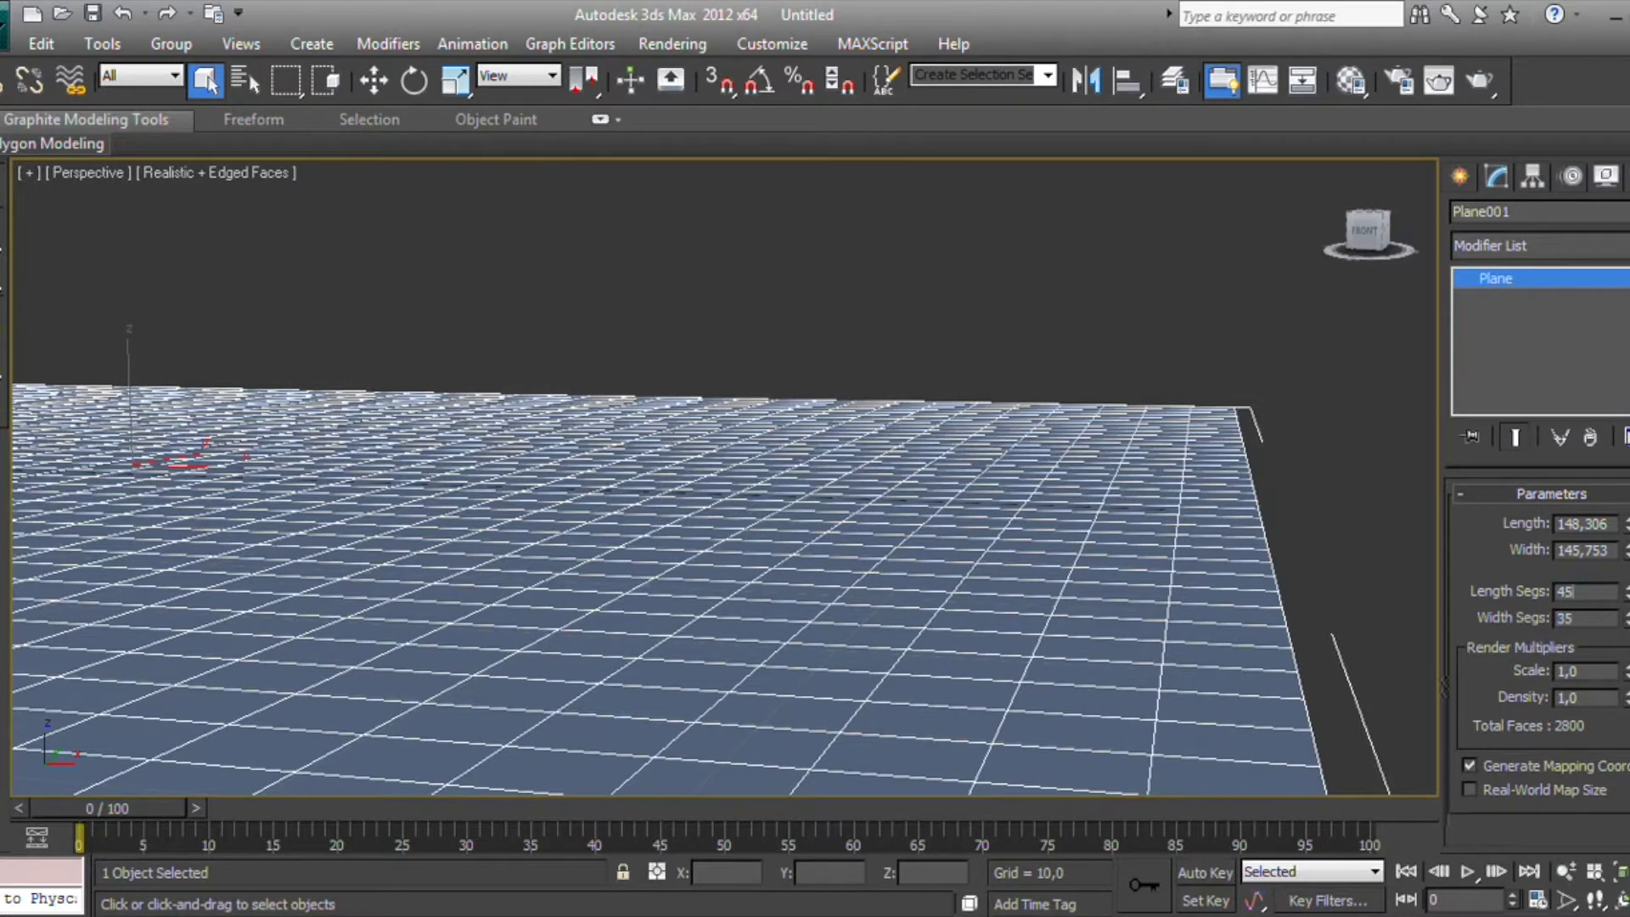
{"action": "key", "text": "Return"}
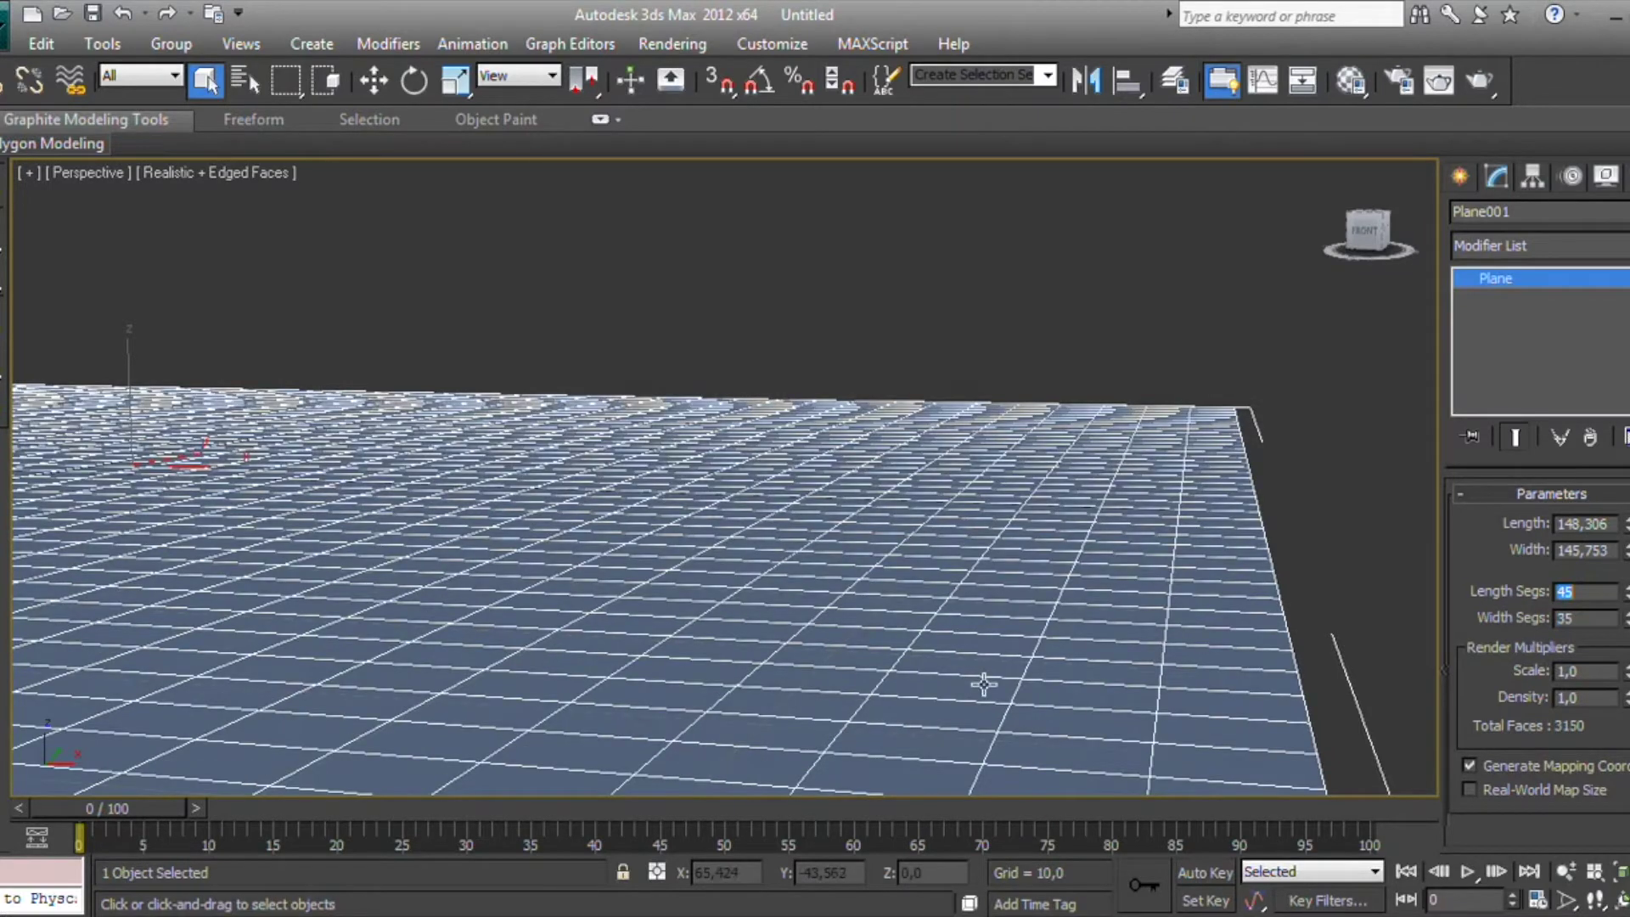
{"action": "type", "text": "35"}
{"action": "key", "text": "Return"}
{"action": "double_click", "coordinate": [1584, 618]}
{"action": "type", "text": "30"}
{"action": "key", "text": "Return"}
Orbit and zoom the Perspective view to frame the whole subdivided plane
{"action": "scroll", "coordinate": [320, 571], "scroll_direction": "down", "scroll_amount": 5}
{"action": "mouse_move", "coordinate": [539, 625]}
{"action": "middle_mouse_down", "text": "alt"}
{"action": "mouse_move", "coordinate": [593, 659]}
{"action": "mouse_move", "coordinate": [654, 608]}
{"action": "middle_mouse_up", "text": "alt"}
{"action": "scroll", "coordinate": [654, 608], "scroll_direction": "down", "scroll_amount": 3}
{"action": "scroll", "coordinate": [658, 608], "scroll_direction": "up", "scroll_amount": 3}
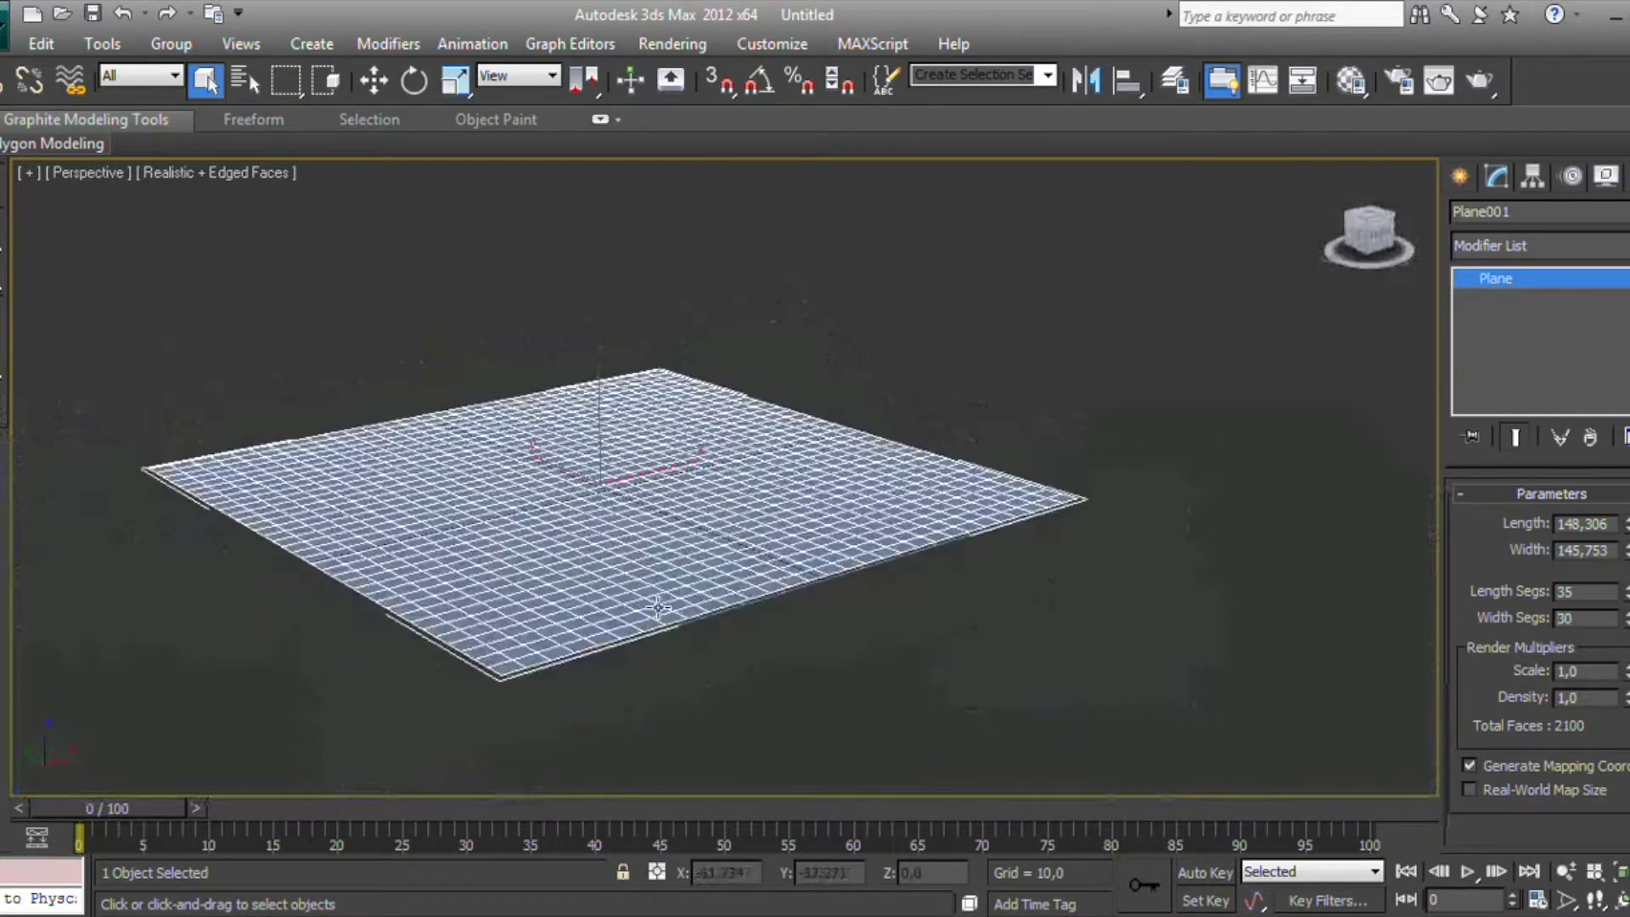
{"action": "scroll", "coordinate": [658, 583], "scroll_direction": "down", "scroll_amount": 3}
{"action": "scroll", "coordinate": [655, 583], "scroll_direction": "up", "scroll_amount": 4}
{"action": "mouse_move", "coordinate": [655, 582]}
{"action": "middle_mouse_down", "text": "alt"}
{"action": "mouse_move", "coordinate": [764, 670]}
{"action": "mouse_move", "coordinate": [775, 656]}
{"action": "mouse_move", "coordinate": [731, 629]}
{"action": "mouse_move", "coordinate": [938, 662]}
{"action": "middle_mouse_up", "text": "alt"}
{"action": "scroll", "coordinate": [1050, 666], "scroll_direction": "up", "scroll_amount": 4}
{"action": "scroll", "coordinate": [1050, 666], "scroll_direction": "down", "scroll_amount": 3}
{"action": "mouse_move", "coordinate": [1050, 666]}
{"action": "middle_mouse_down", "text": "alt"}
{"action": "mouse_move", "coordinate": [691, 530]}
{"action": "mouse_move", "coordinate": [704, 543]}
{"action": "middle_mouse_up", "text": "alt"}
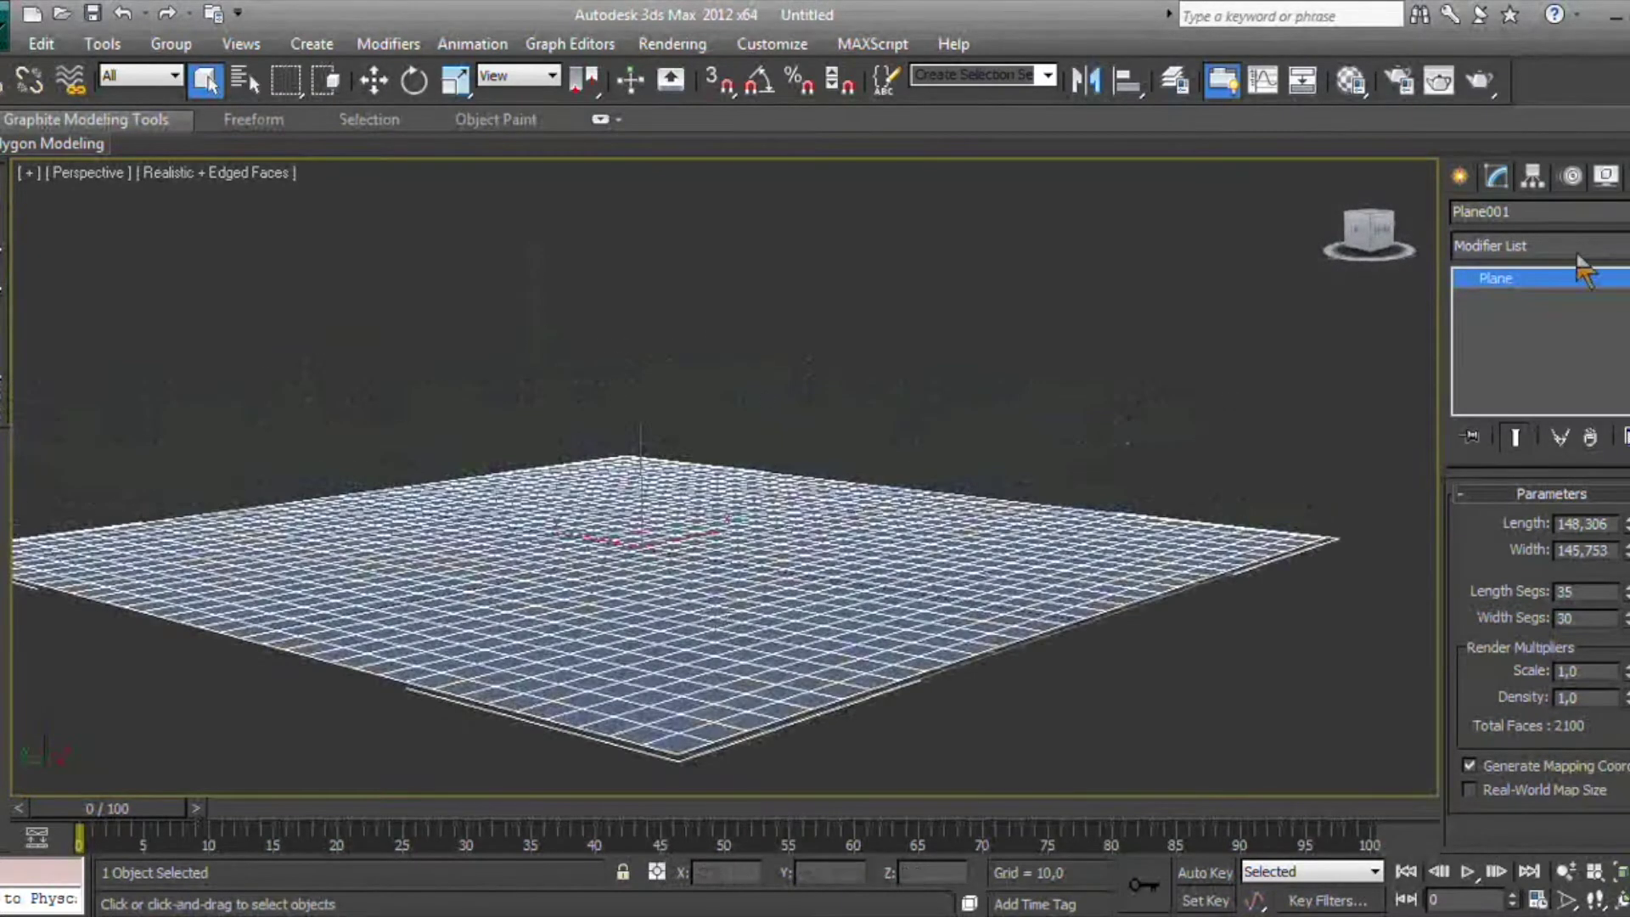
Pick Greeble from the plane's modifier list
{"action": "left_click", "coordinate": [1538, 245]}
{"action": "scroll", "coordinate": [1538, 569], "scroll_direction": "down", "scroll_amount": 3}
{"action": "scroll", "coordinate": [1538, 568], "scroll_direction": "down", "scroll_amount": 6}
{"action": "scroll", "coordinate": [1538, 569], "scroll_direction": "down", "scroll_amount": 4}
{"action": "scroll", "coordinate": [1528, 568], "scroll_direction": "down", "scroll_amount": 3}
{"action": "scroll", "coordinate": [1527, 569], "scroll_direction": "down", "scroll_amount": 2}
{"action": "scroll", "coordinate": [1528, 569], "scroll_direction": "up", "scroll_amount": 6}
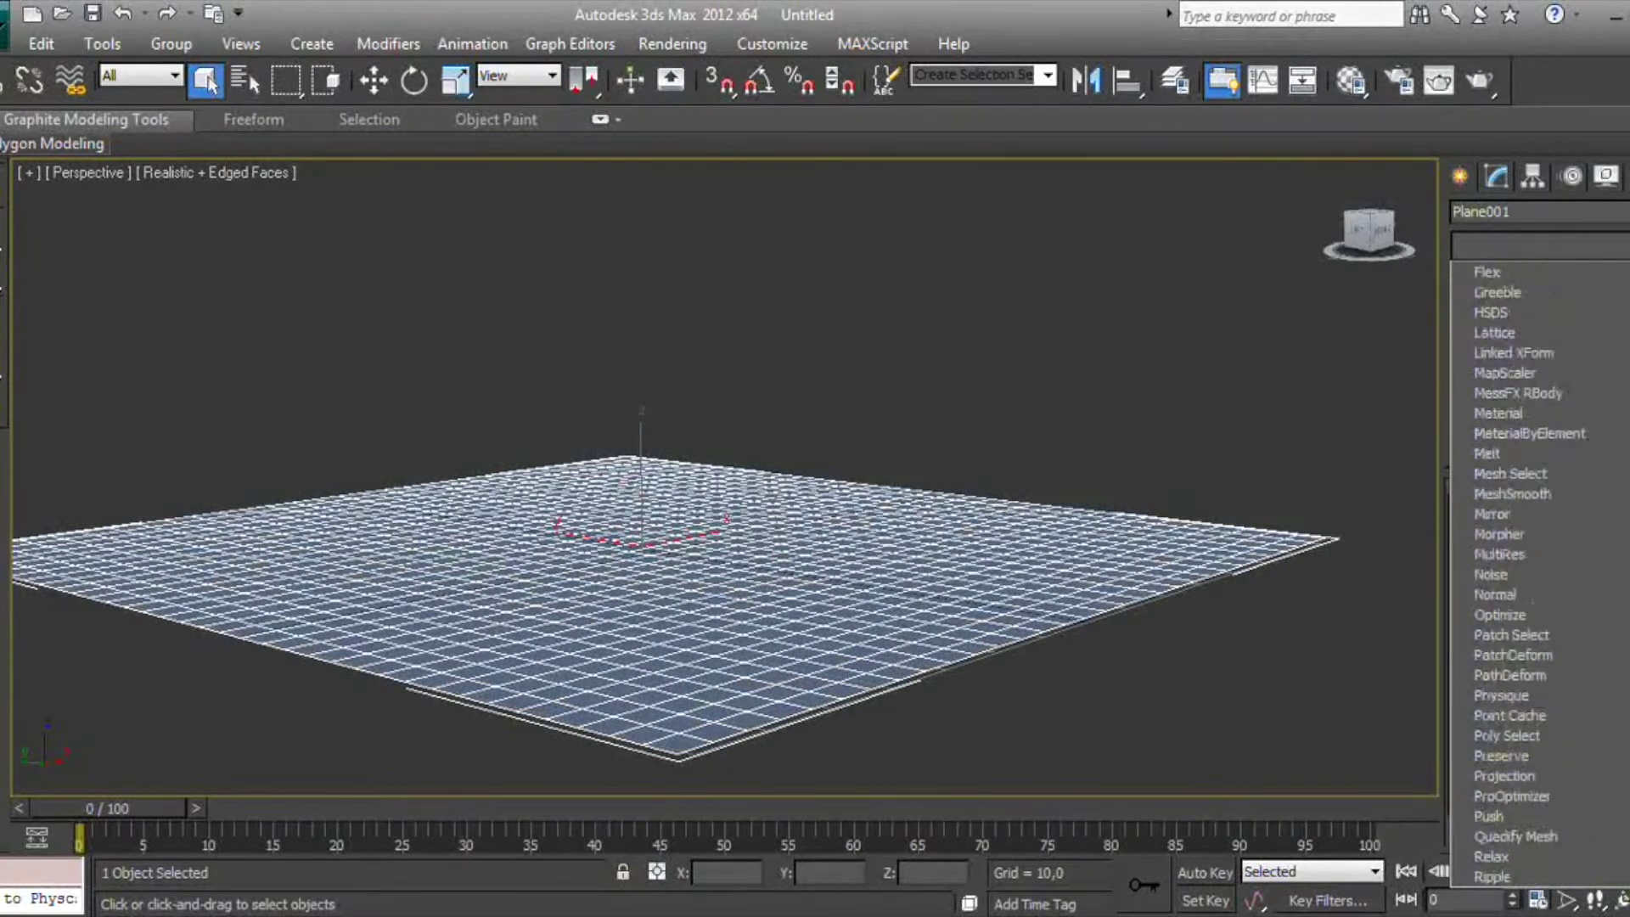
{"action": "scroll", "coordinate": [1528, 569], "scroll_direction": "up", "scroll_amount": 3}
{"action": "left_click", "coordinate": [1518, 453]}
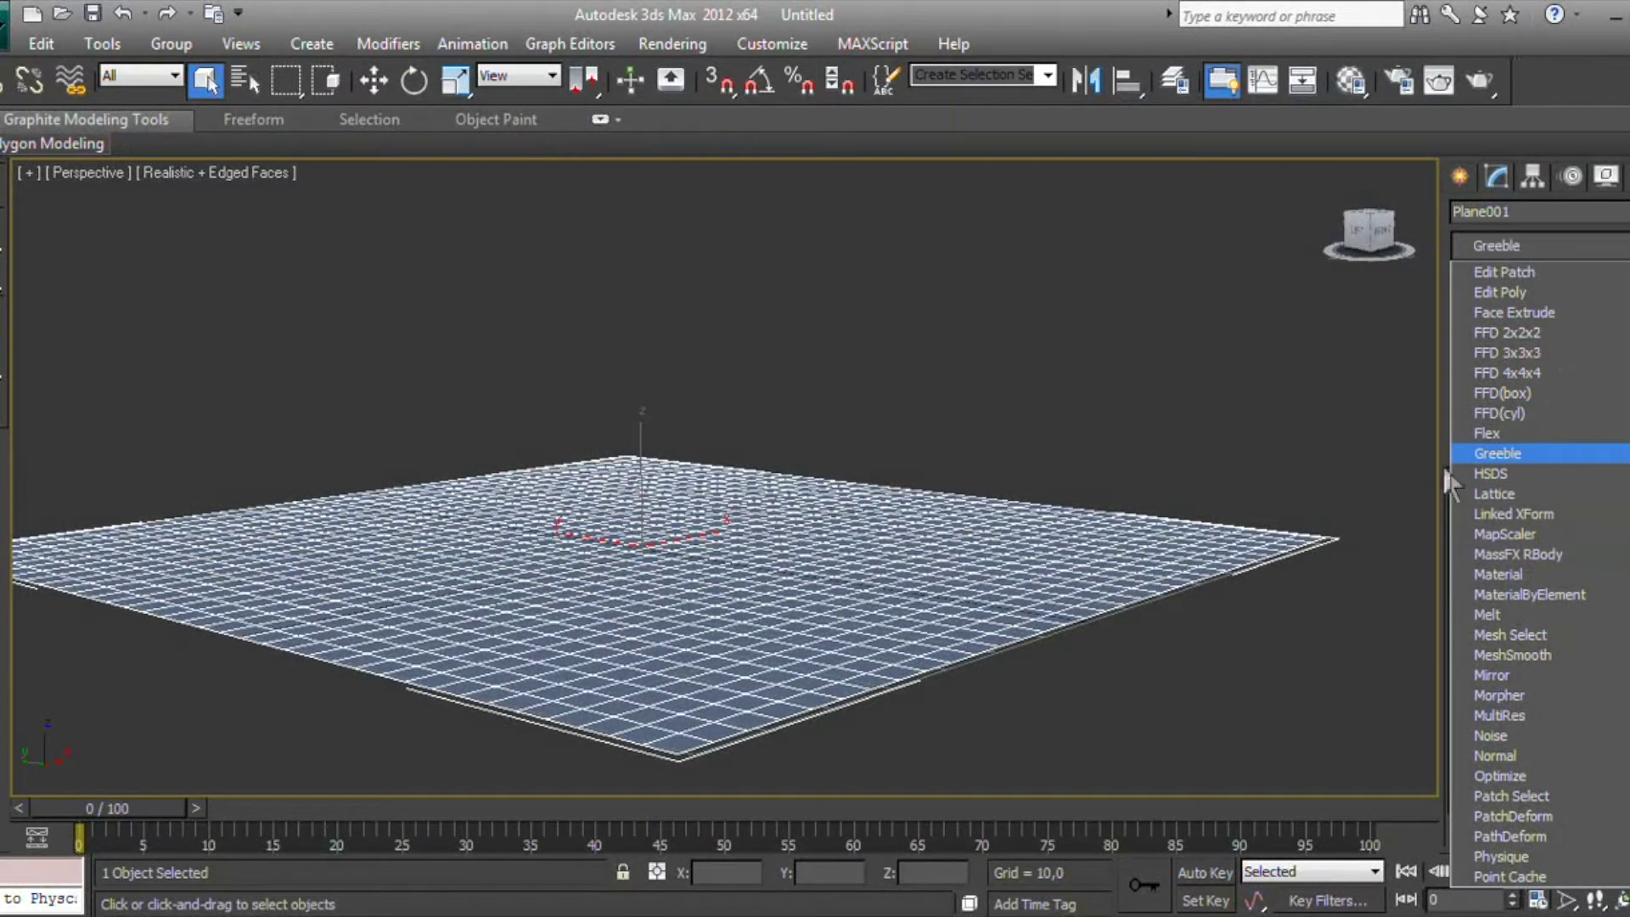
Apply Greeble to the plane and change its random seed to 12834
{"action": "key", "text": "Return"}
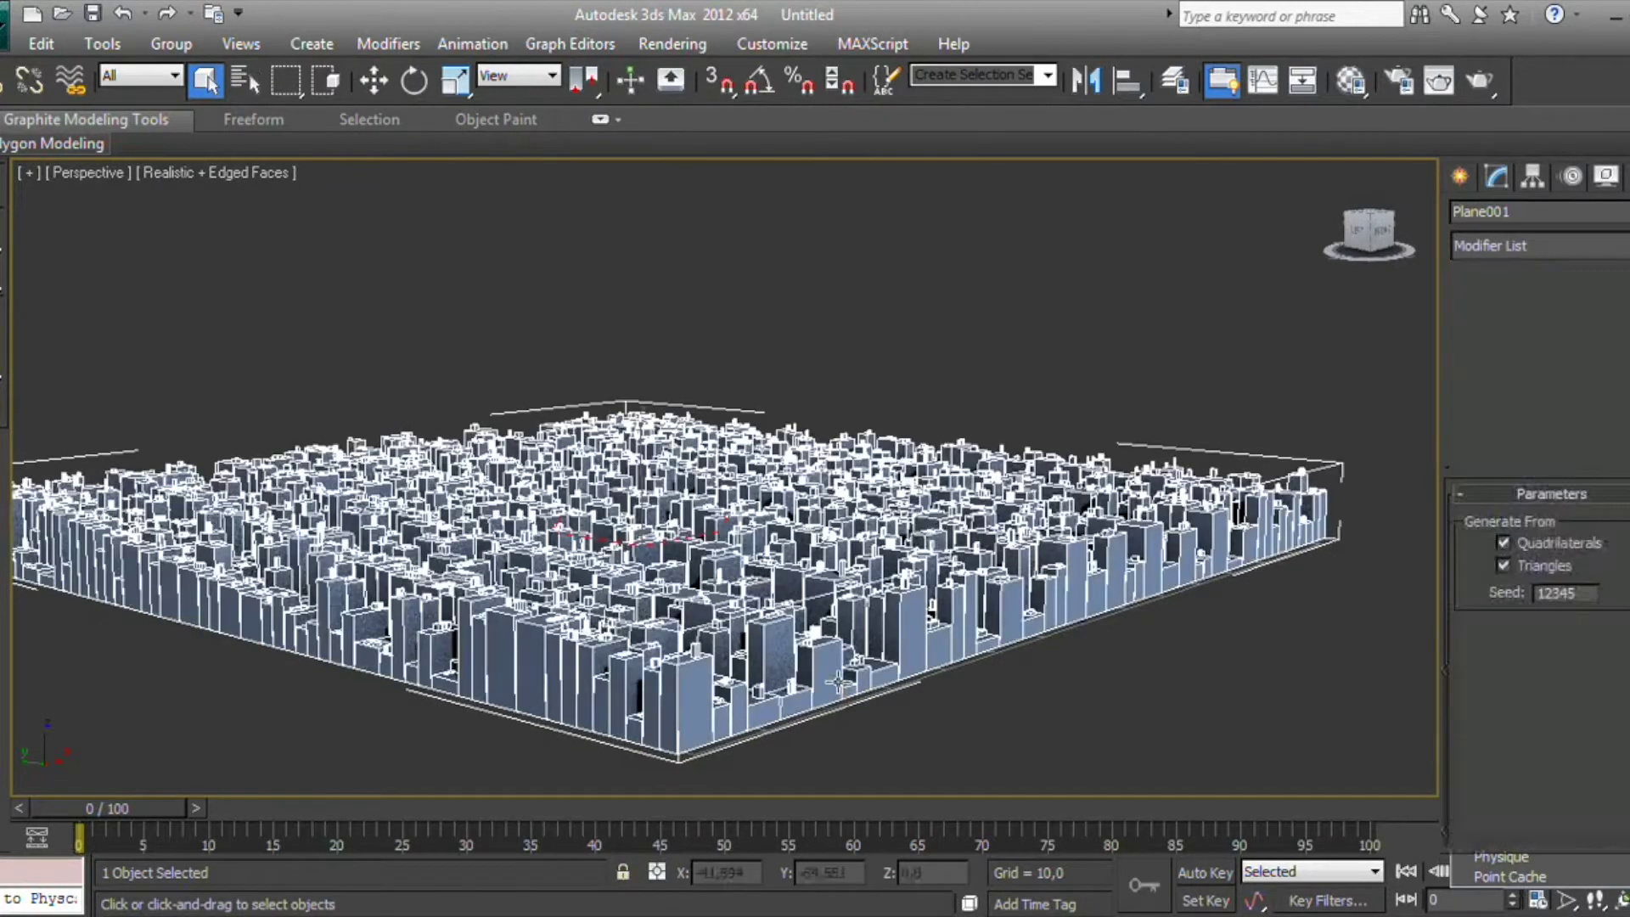
{"action": "scroll", "coordinate": [856, 679], "scroll_direction": "up", "scroll_amount": 2}
{"action": "scroll", "coordinate": [857, 670], "scroll_direction": "up", "scroll_amount": 1}
{"action": "scroll", "coordinate": [865, 654], "scroll_direction": "up", "scroll_amount": 2}
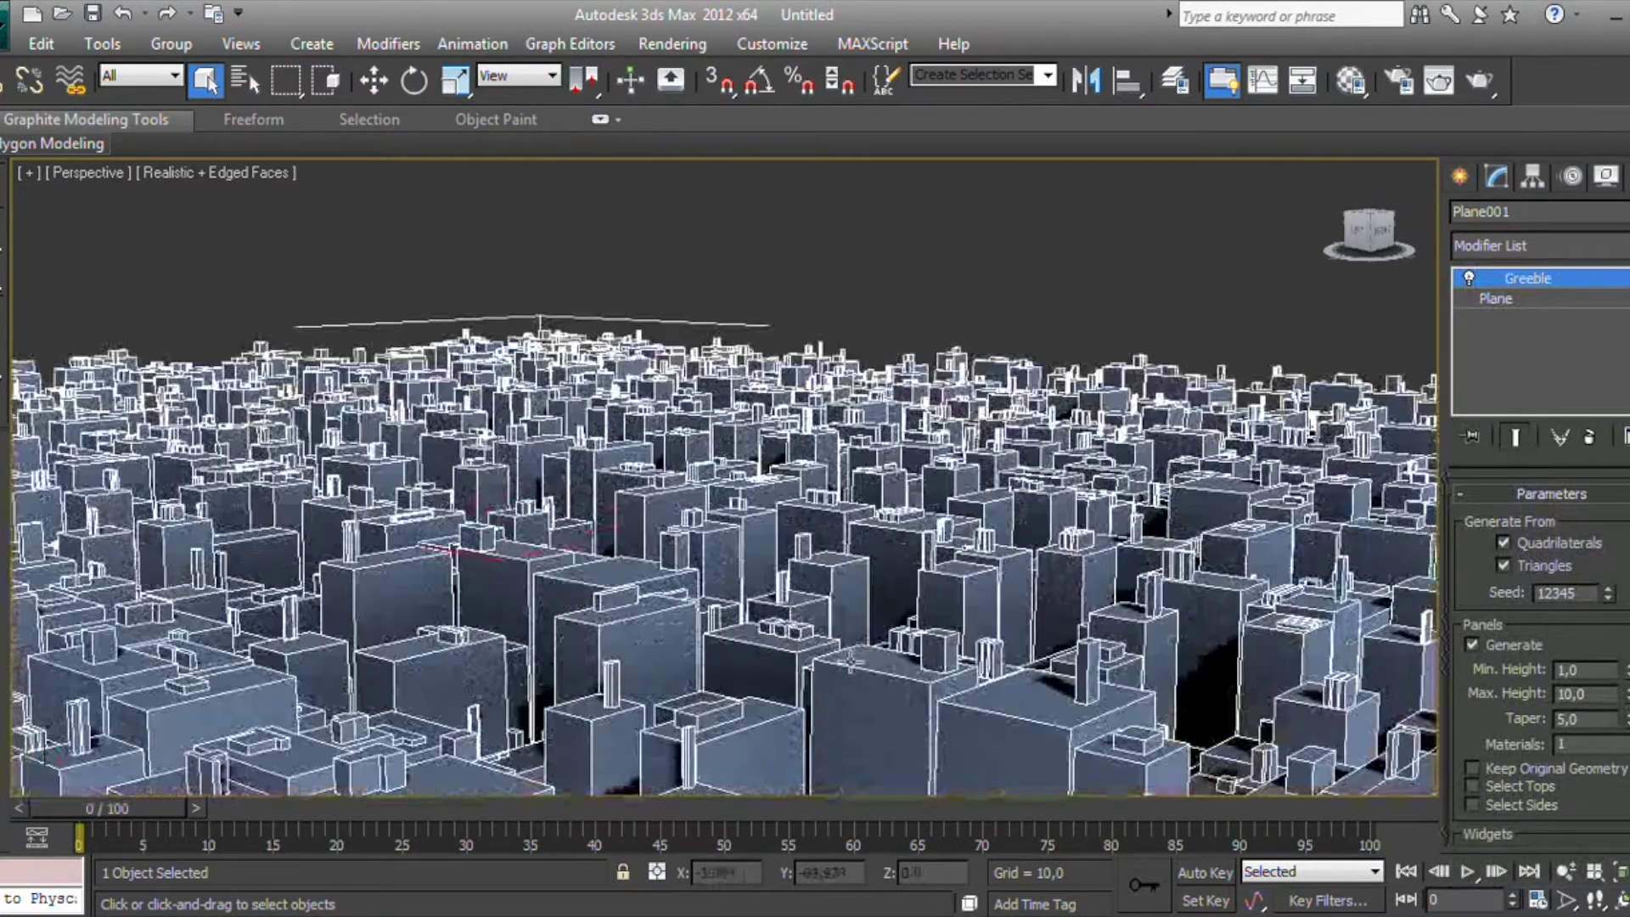
{"action": "scroll", "coordinate": [870, 643], "scroll_direction": "up", "scroll_amount": 2}
{"action": "mouse_move", "coordinate": [870, 643]}
{"action": "middle_mouse_down"}
{"action": "mouse_move", "coordinate": [855, 584]}
{"action": "mouse_move", "coordinate": [819, 586]}
{"action": "middle_mouse_up"}
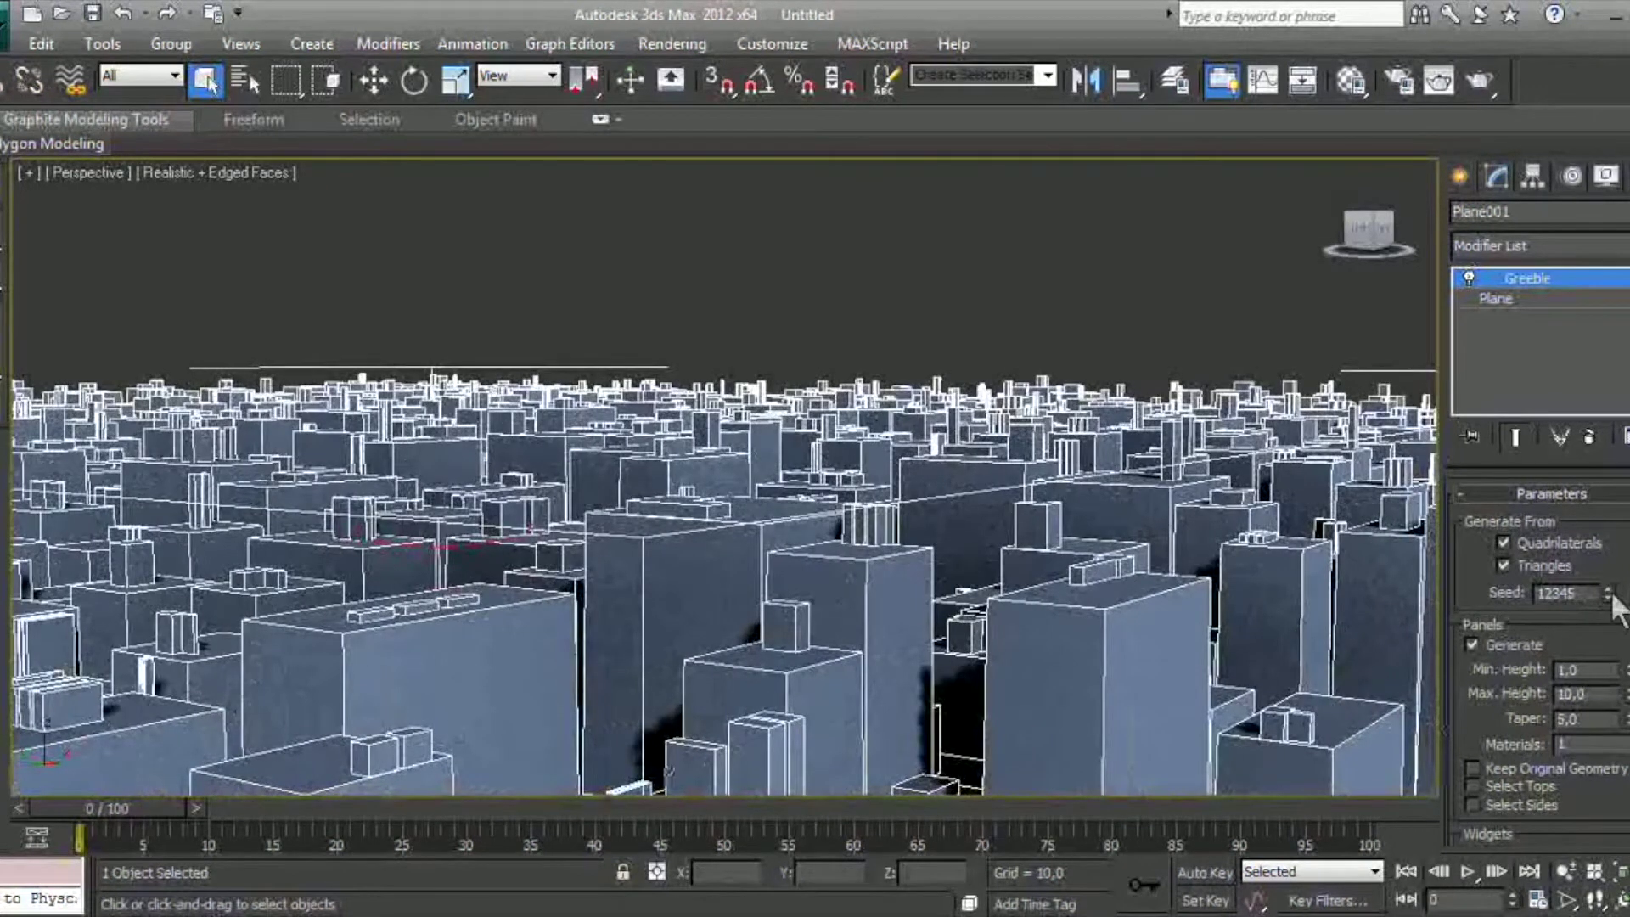
{"action": "left_click", "coordinate": [1607, 588]}
{"action": "mouse_move", "coordinate": [1623, 570]}
{"action": "left_mouse_down"}
{"action": "mouse_move", "coordinate": [1590, 25]}
{"action": "mouse_move", "coordinate": [1367, 796]}
{"action": "left_mouse_up"}
{"action": "scroll", "coordinate": [1240, 629], "scroll_direction": "up", "scroll_amount": 2}
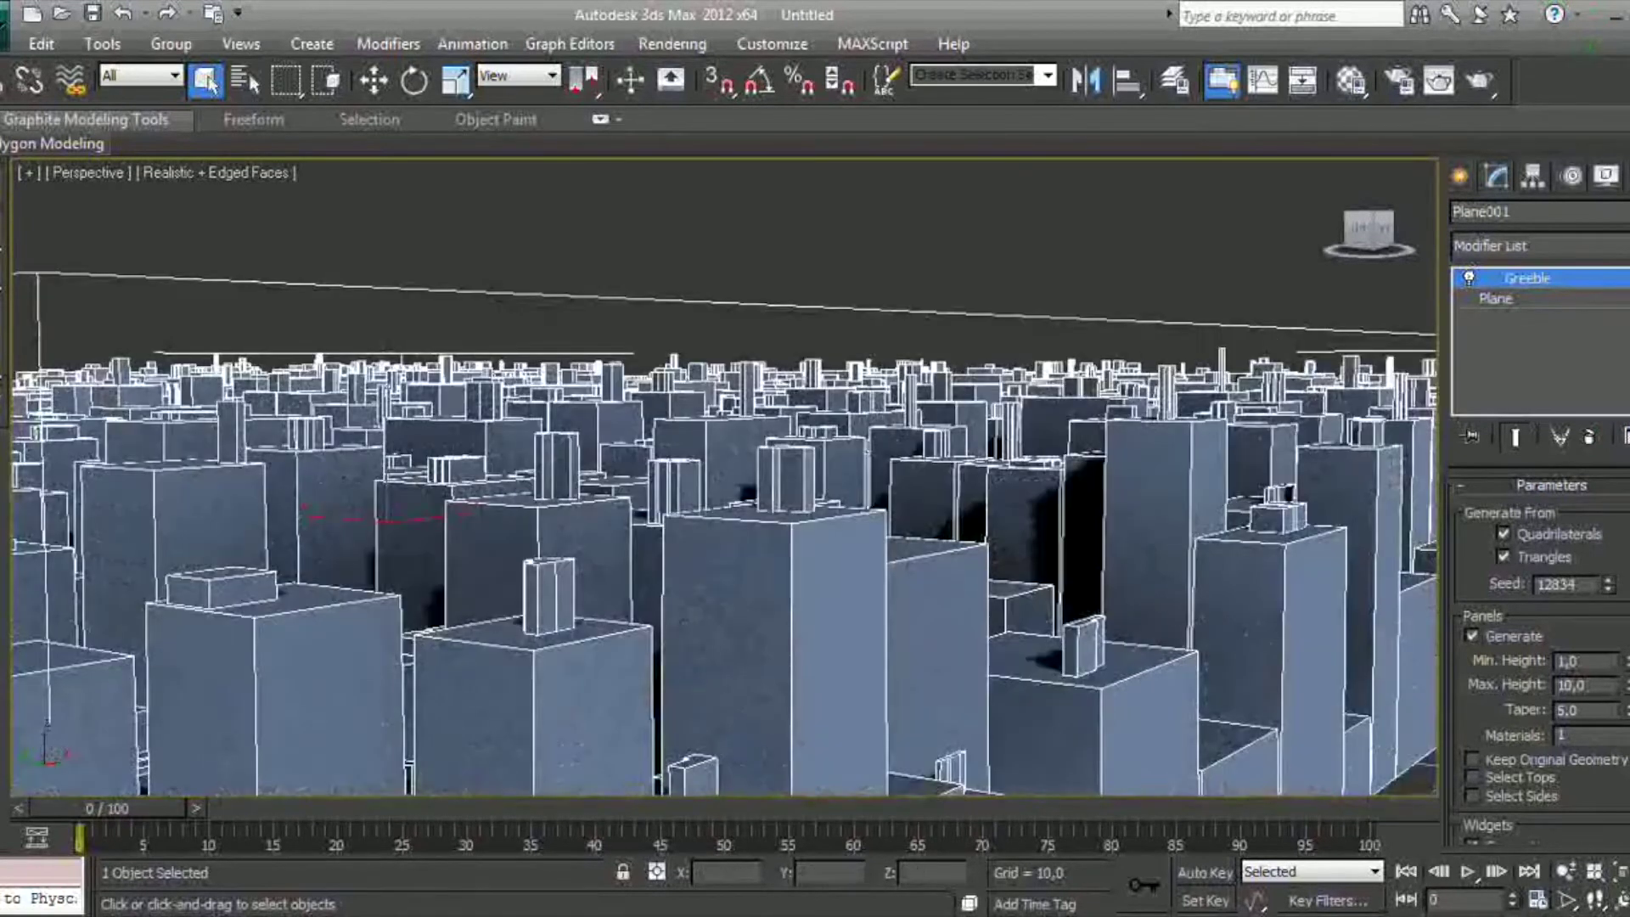
Set Greeble min height 0,0, max height 16,8 and taper 9,6
{"action": "mouse_move", "coordinate": [1625, 660]}
{"action": "left_mouse_down"}
{"action": "mouse_move", "coordinate": [1625, 700]}
{"action": "mouse_move", "coordinate": [1623, 611]}
{"action": "left_mouse_up"}
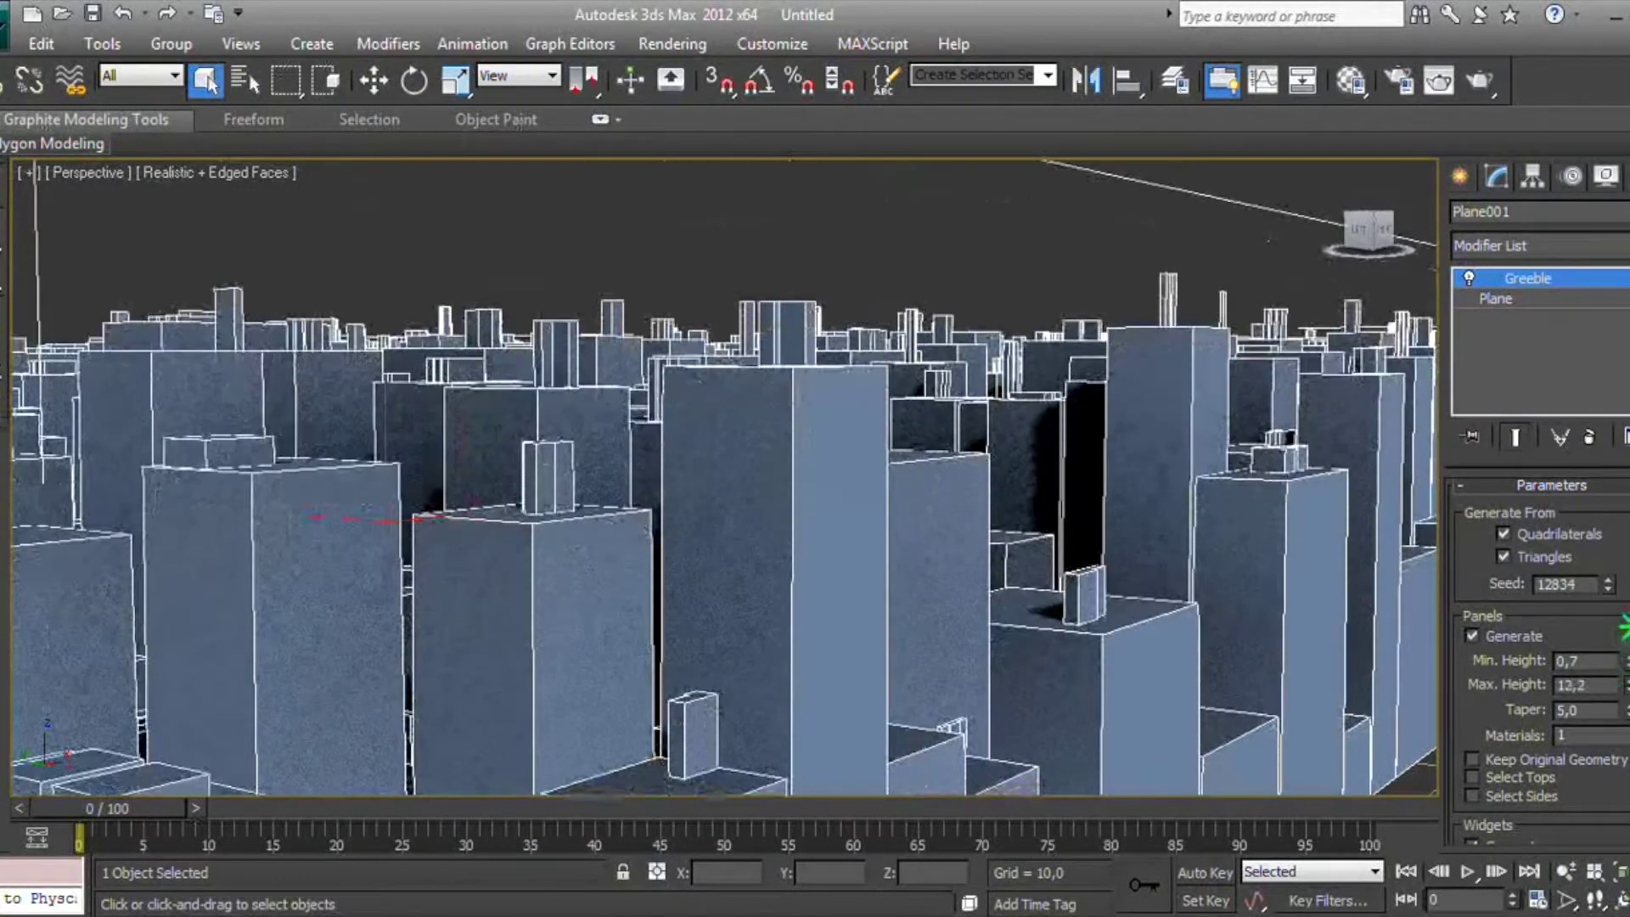
{"action": "left_click_drag", "start_coordinate": [1623, 611], "coordinate": [1621, 662]}
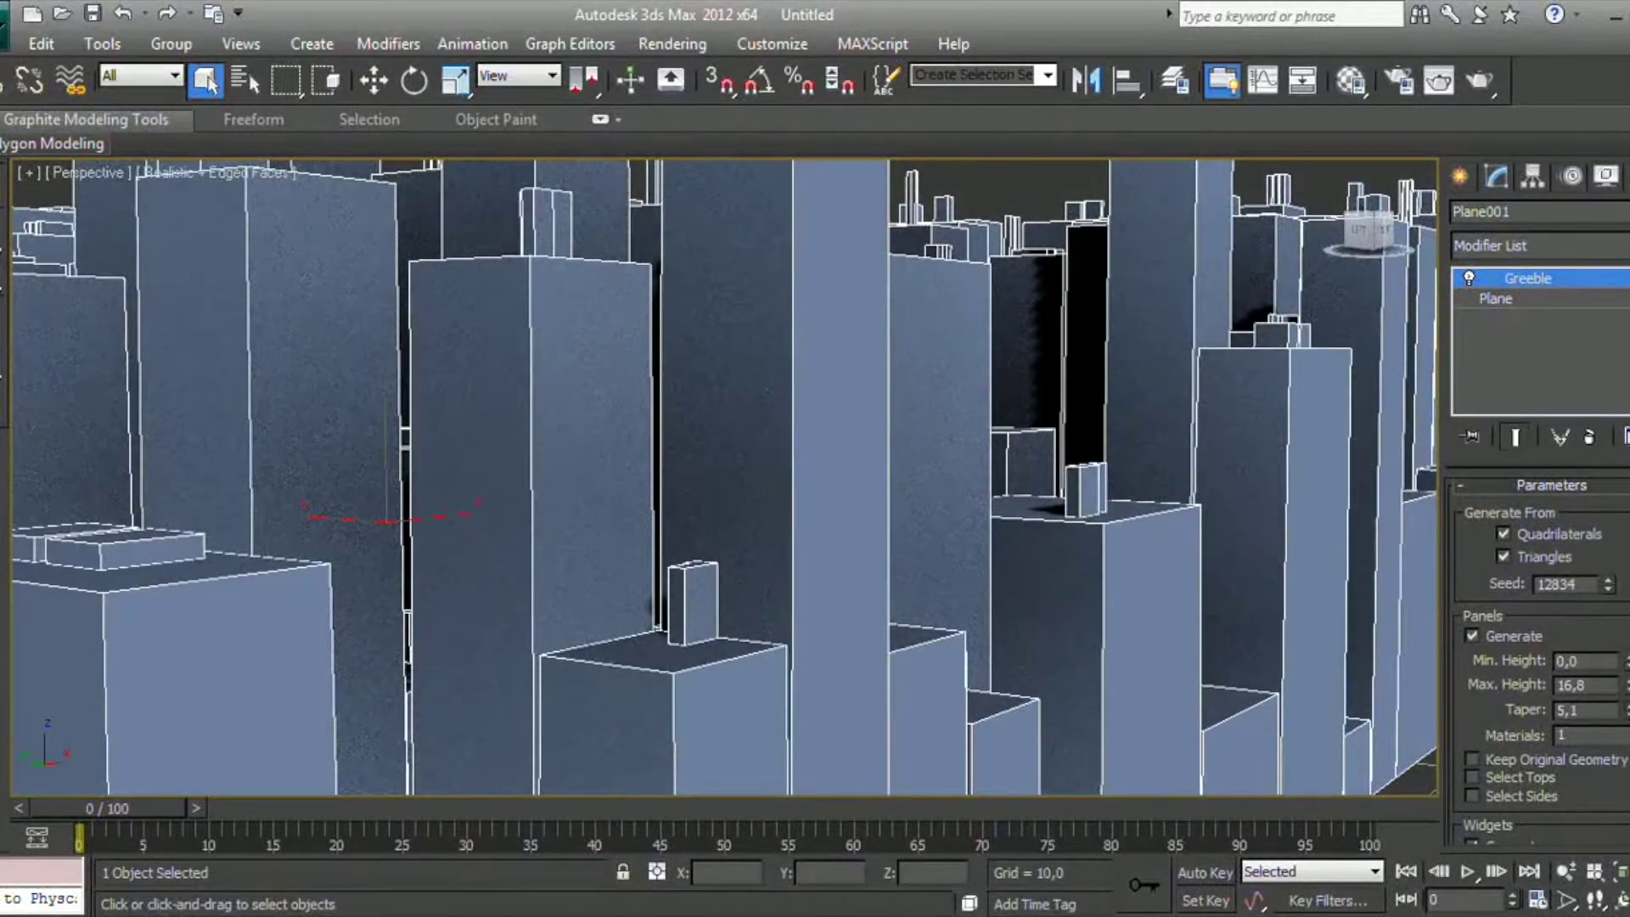
{"action": "left_click_drag", "start_coordinate": [1623, 709], "coordinate": [1624, 652]}
{"action": "left_click_drag", "start_coordinate": [1624, 710], "coordinate": [1624, 706]}
{"action": "scroll", "coordinate": [757, 654], "scroll_direction": "down", "scroll_amount": 5}
{"action": "scroll", "coordinate": [798, 628], "scroll_direction": "down", "scroll_amount": 5}
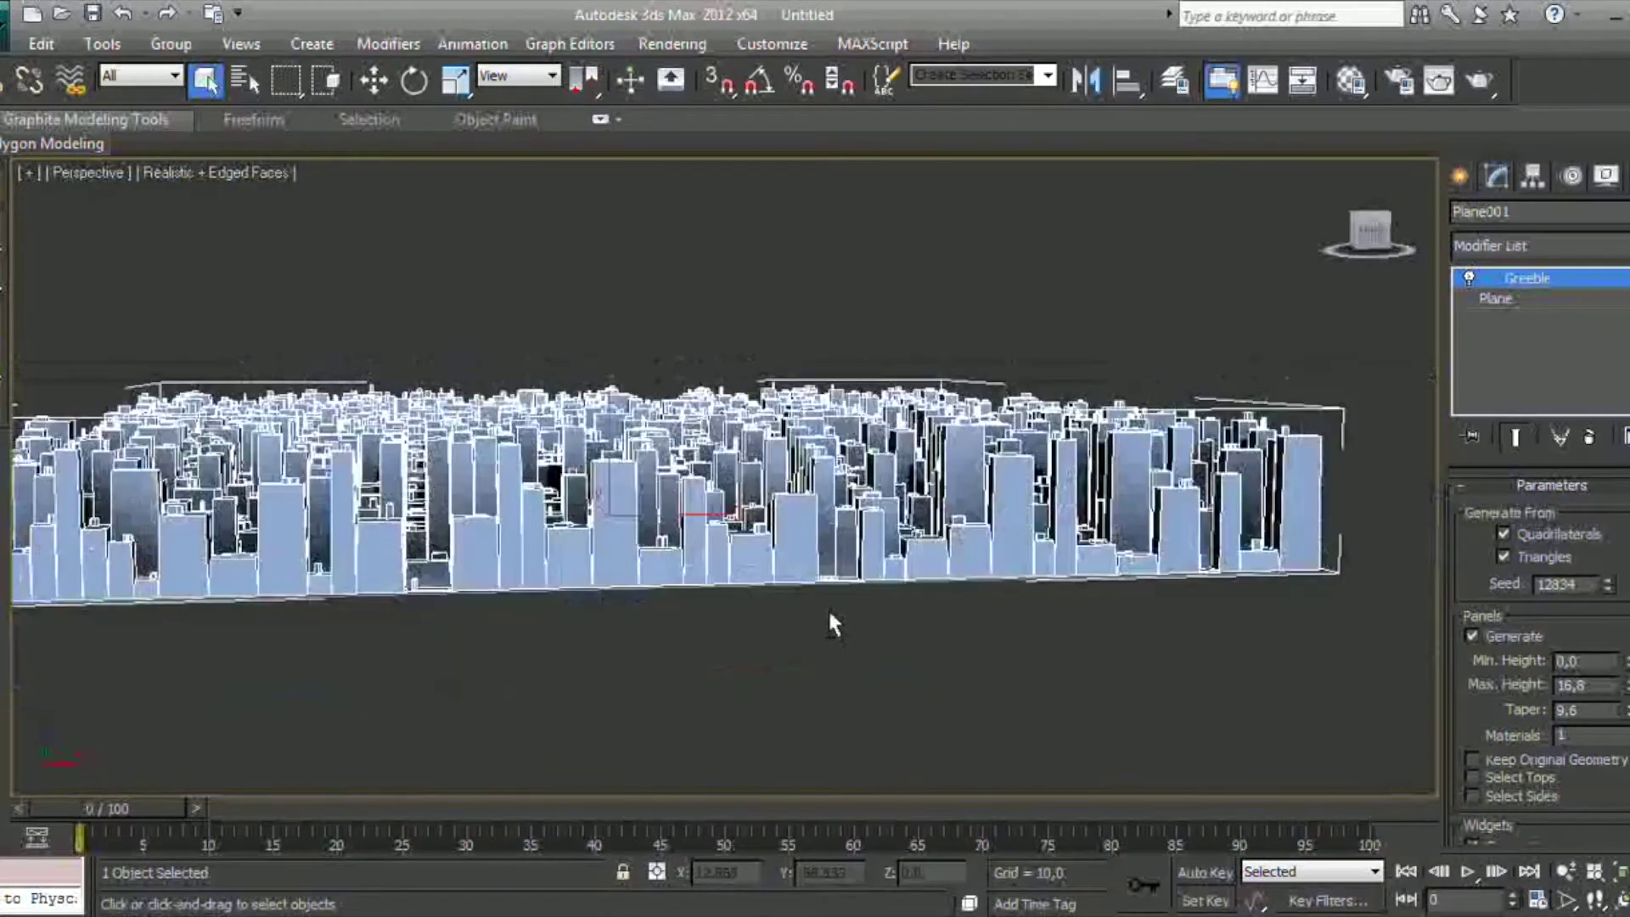
{"action": "middle_click_drag", "start_coordinate": [830, 615], "coordinate": [902, 655], "text": "alt"}
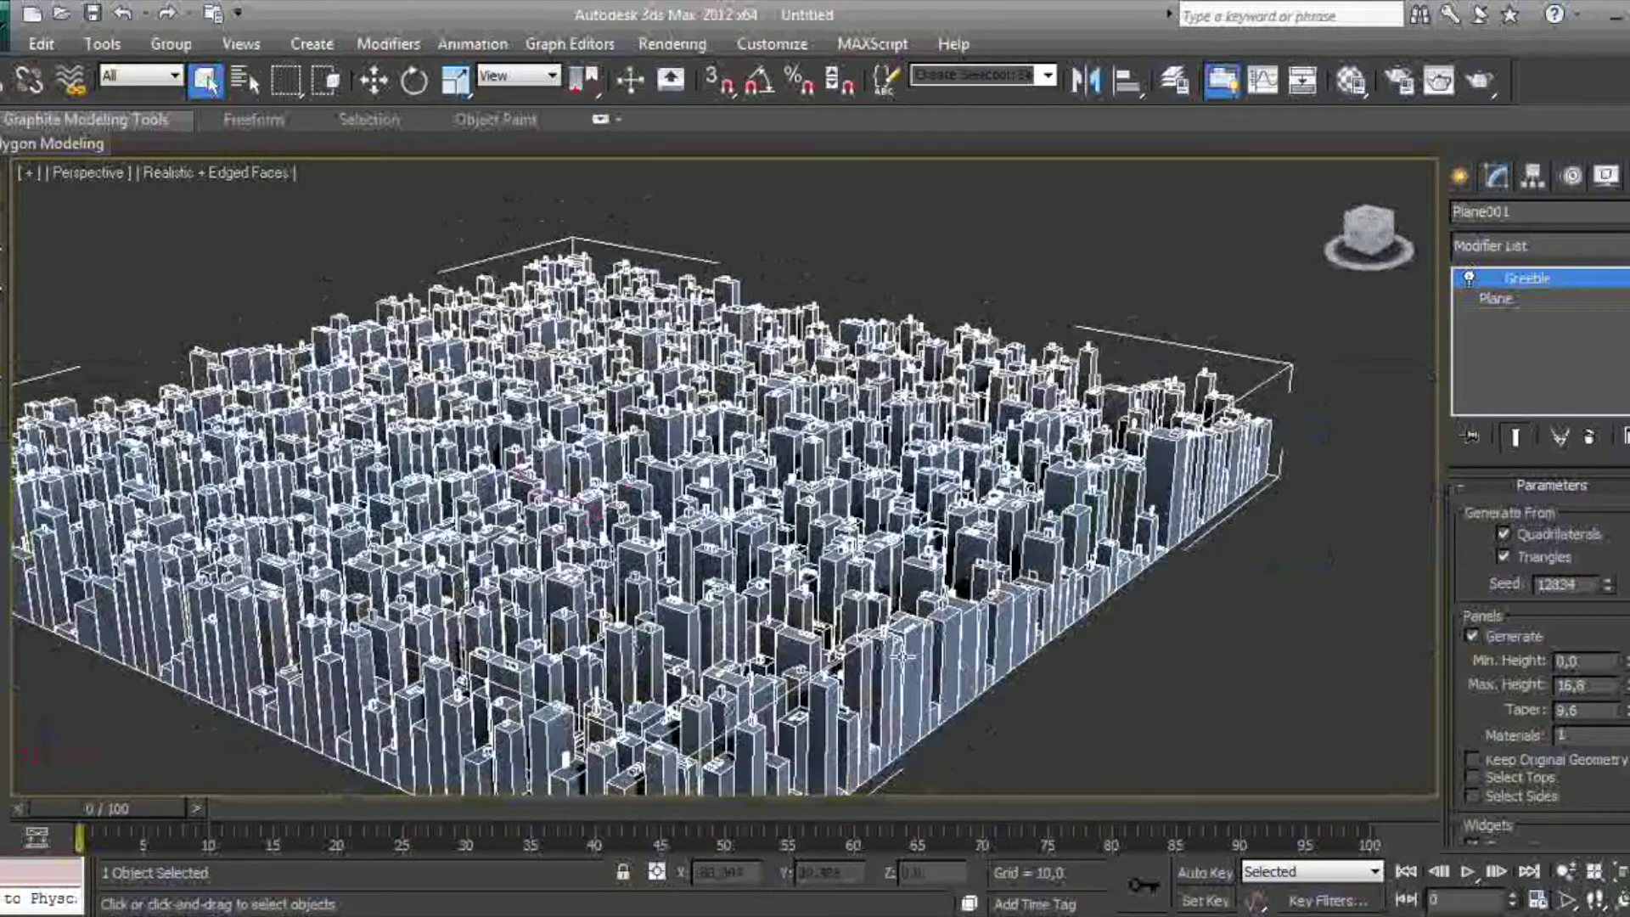
{"action": "scroll", "coordinate": [901, 656], "scroll_direction": "up", "scroll_amount": 5}
Set the base plane's Length Segs to 20 and start editing Width Segs
{"action": "left_click", "coordinate": [1496, 298]}
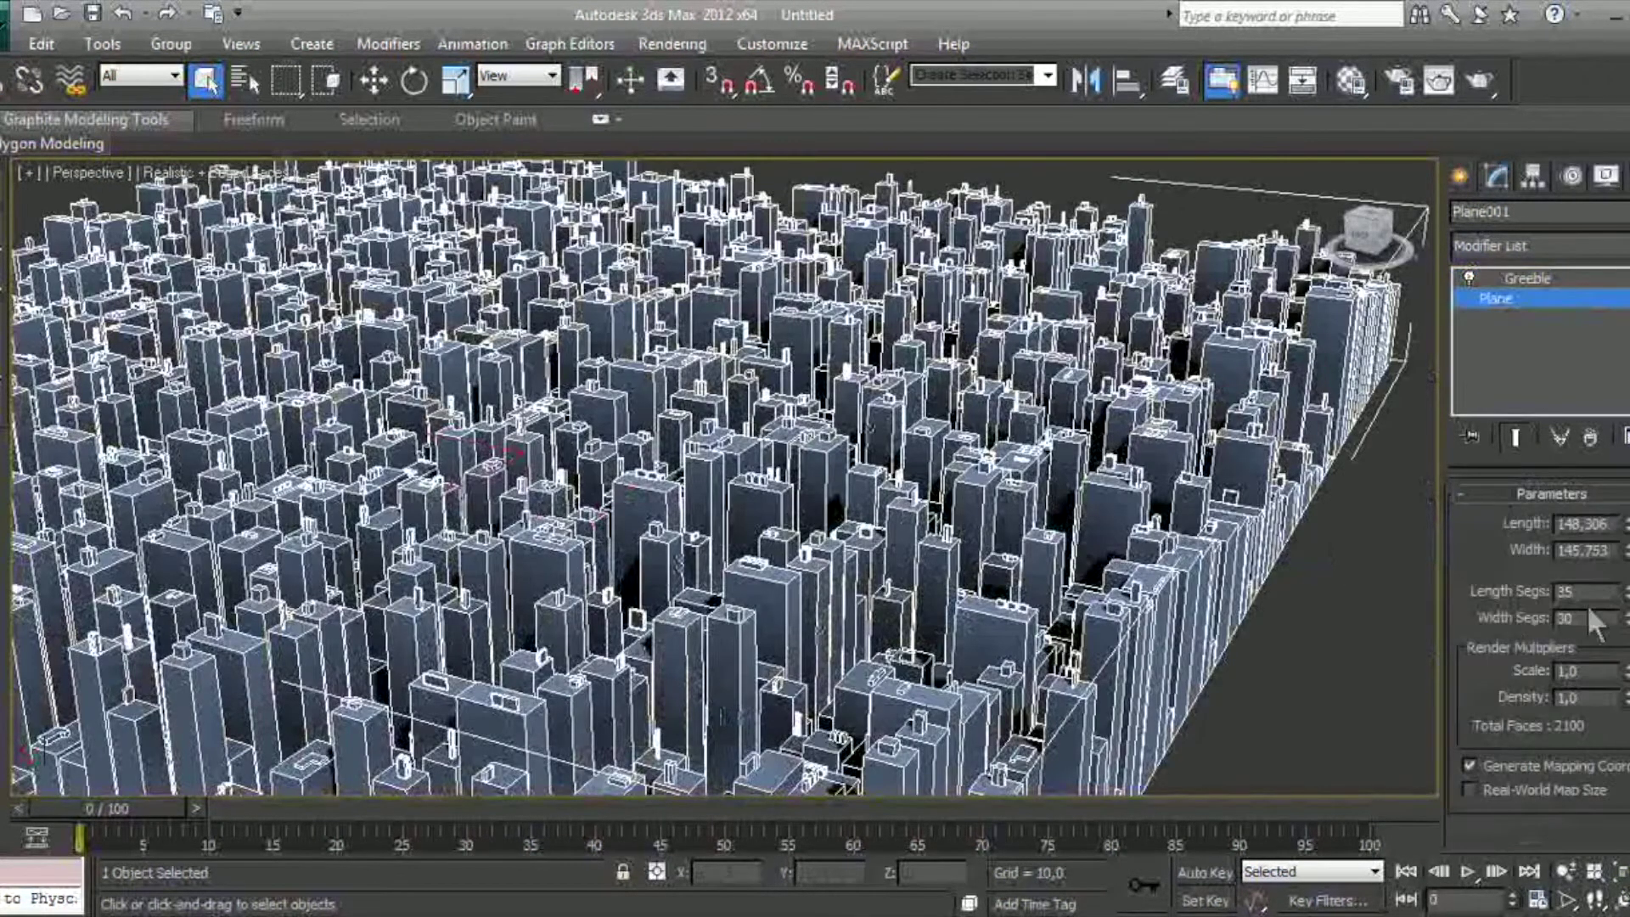
{"action": "key", "text": "Return"}
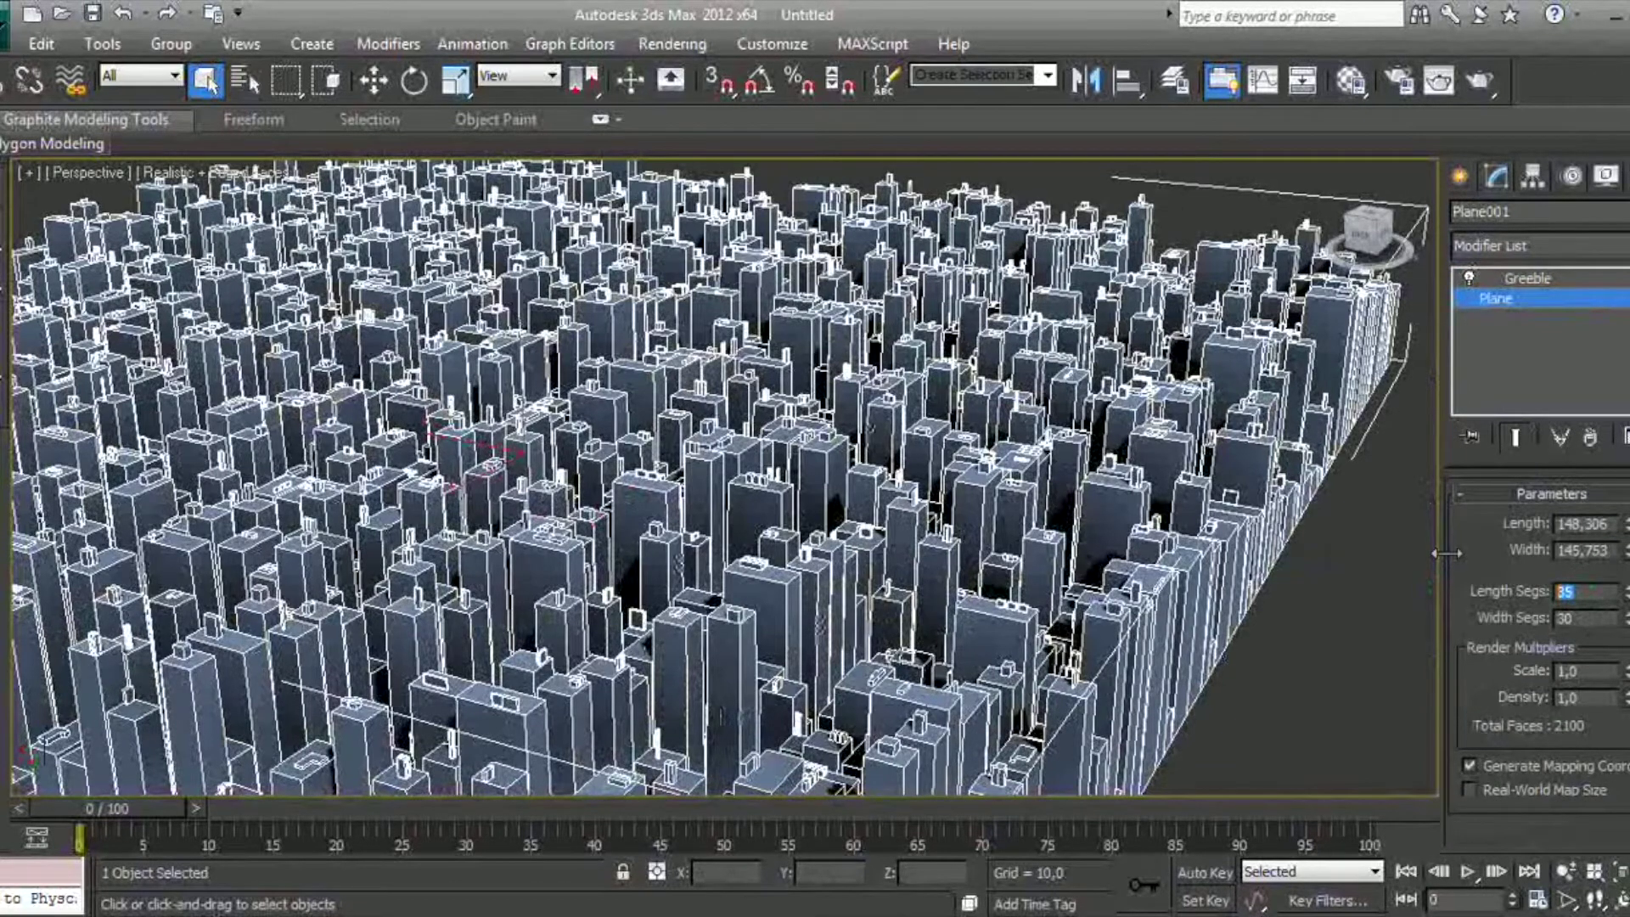
{"action": "type", "text": "20"}
{"action": "key", "text": "Return"}
{"action": "mouse_move", "coordinate": [603, 663]}
{"action": "middle_mouse_down", "text": "alt"}
{"action": "mouse_move", "coordinate": [679, 696]}
{"action": "mouse_move", "coordinate": [764, 679]}
{"action": "middle_mouse_up", "text": "alt"}
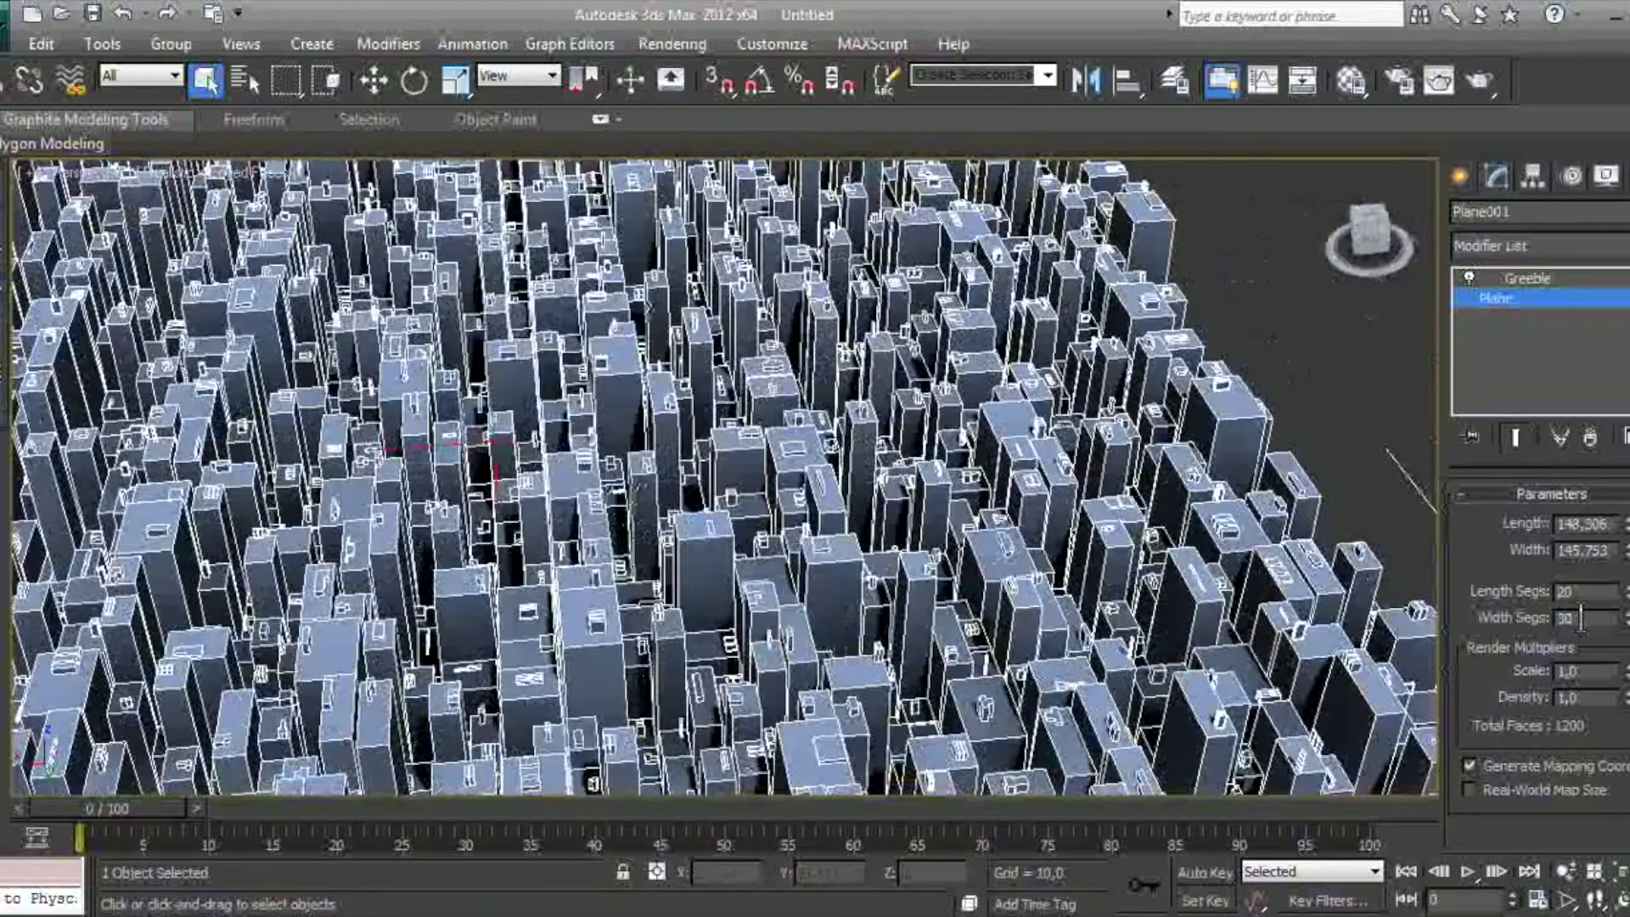
{"action": "double_click", "coordinate": [1578, 618]}
{"action": "type", "text": "10"}
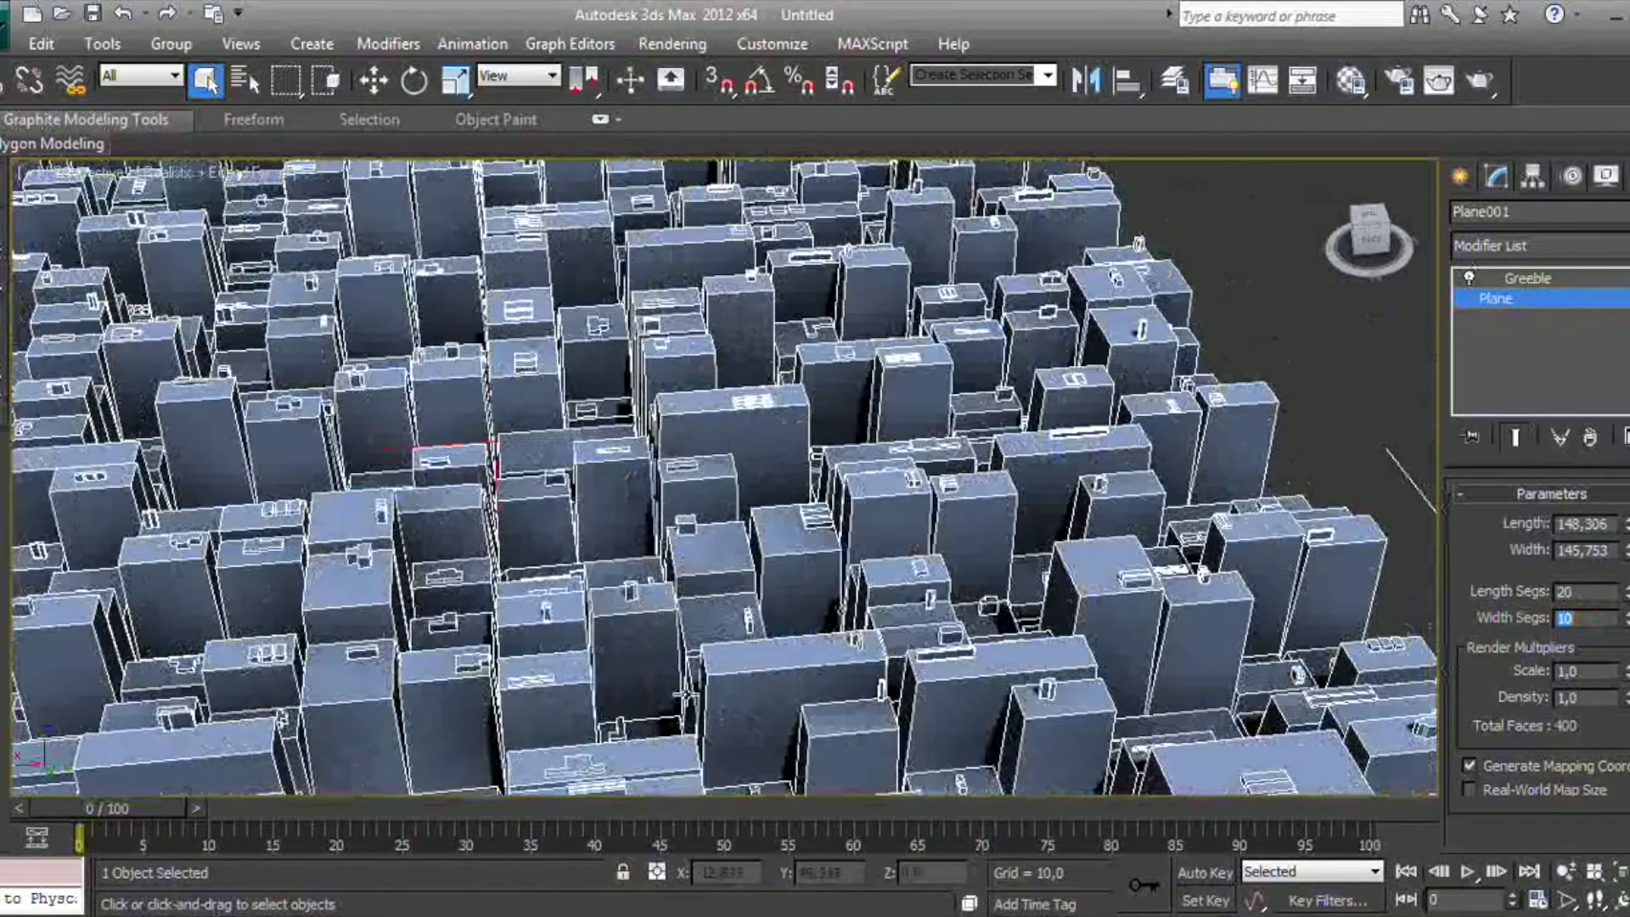
Set the plane's Scale to 1,33 and Density to 1,57, enabling Real-World Map Size
{"action": "middle_click_drag", "start_coordinate": [686, 694], "coordinate": [803, 599], "text": "alt"}
{"action": "scroll", "coordinate": [881, 592], "scroll_direction": "up", "scroll_amount": 10}
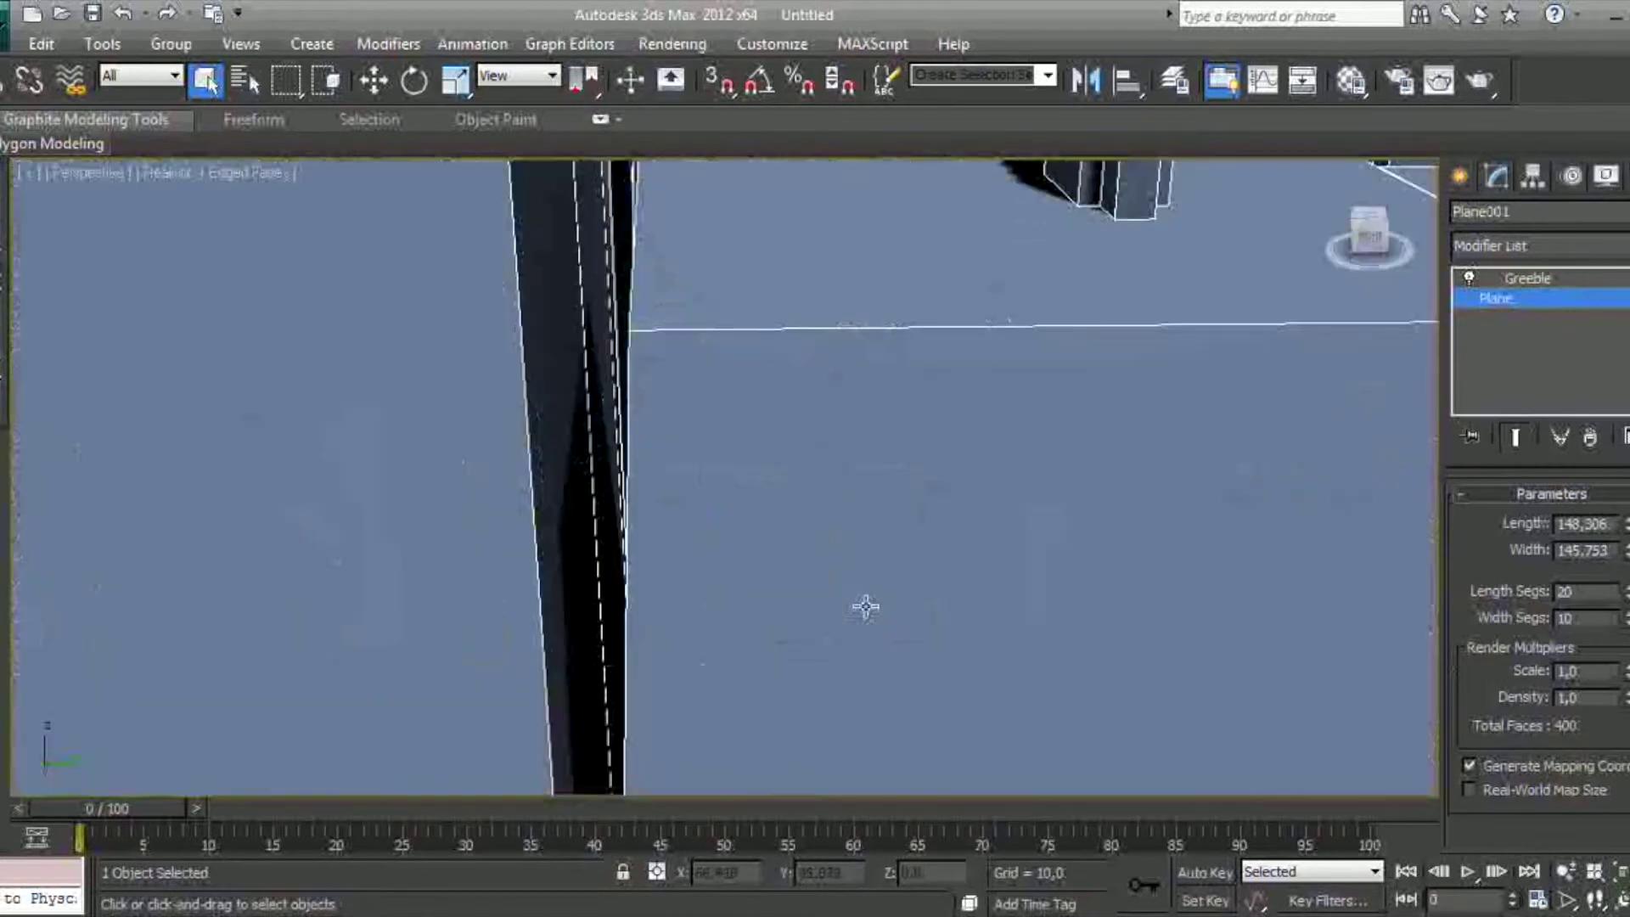
{"action": "scroll", "coordinate": [862, 608], "scroll_direction": "down", "scroll_amount": 6}
{"action": "middle_click_drag", "start_coordinate": [862, 619], "coordinate": [897, 630]}
{"action": "scroll", "coordinate": [897, 630], "scroll_direction": "down", "scroll_amount": 5}
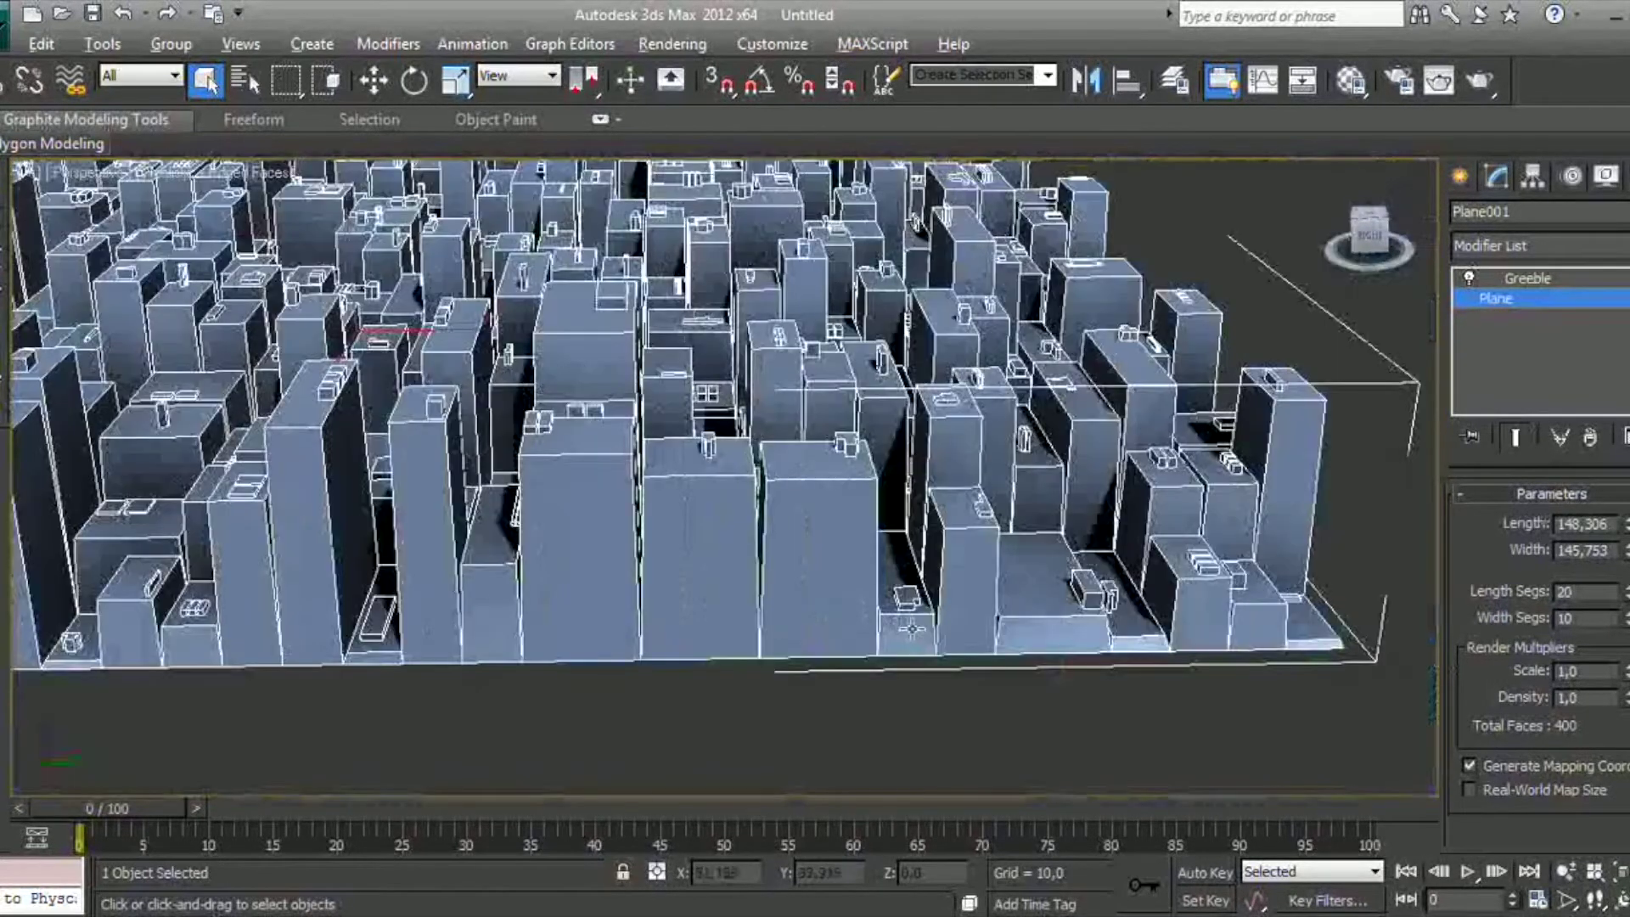
{"action": "scroll", "coordinate": [897, 629], "scroll_direction": "up", "scroll_amount": 3}
{"action": "left_click_drag", "start_coordinate": [1625, 670], "coordinate": [1624, 658]}
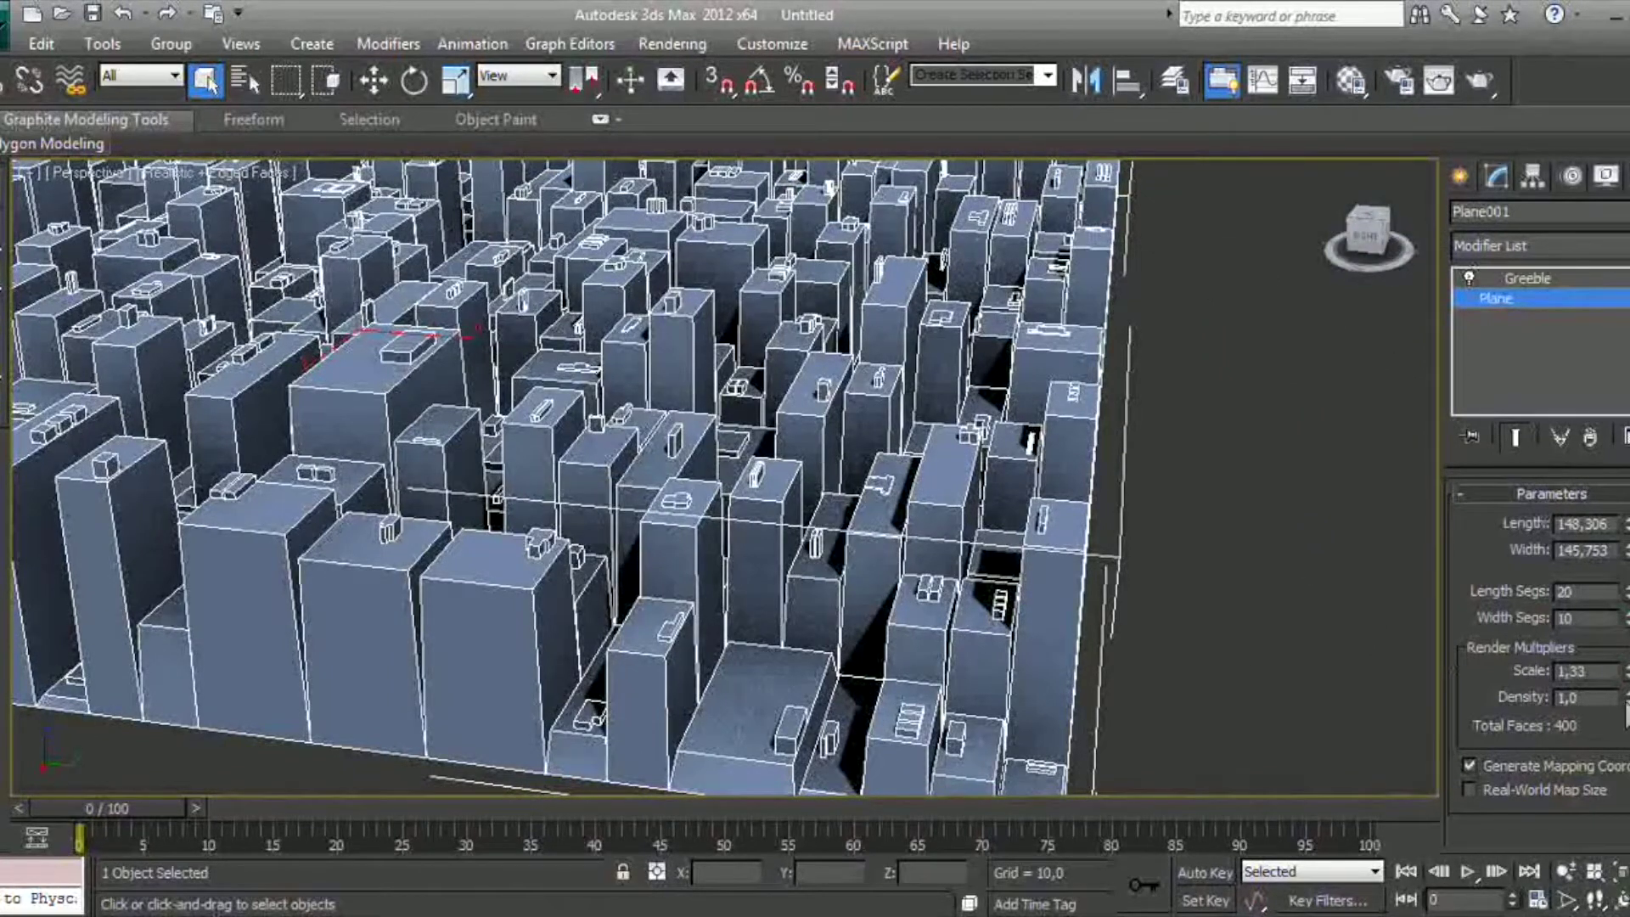
{"action": "left_click_drag", "start_coordinate": [1624, 697], "coordinate": [1621, 636]}
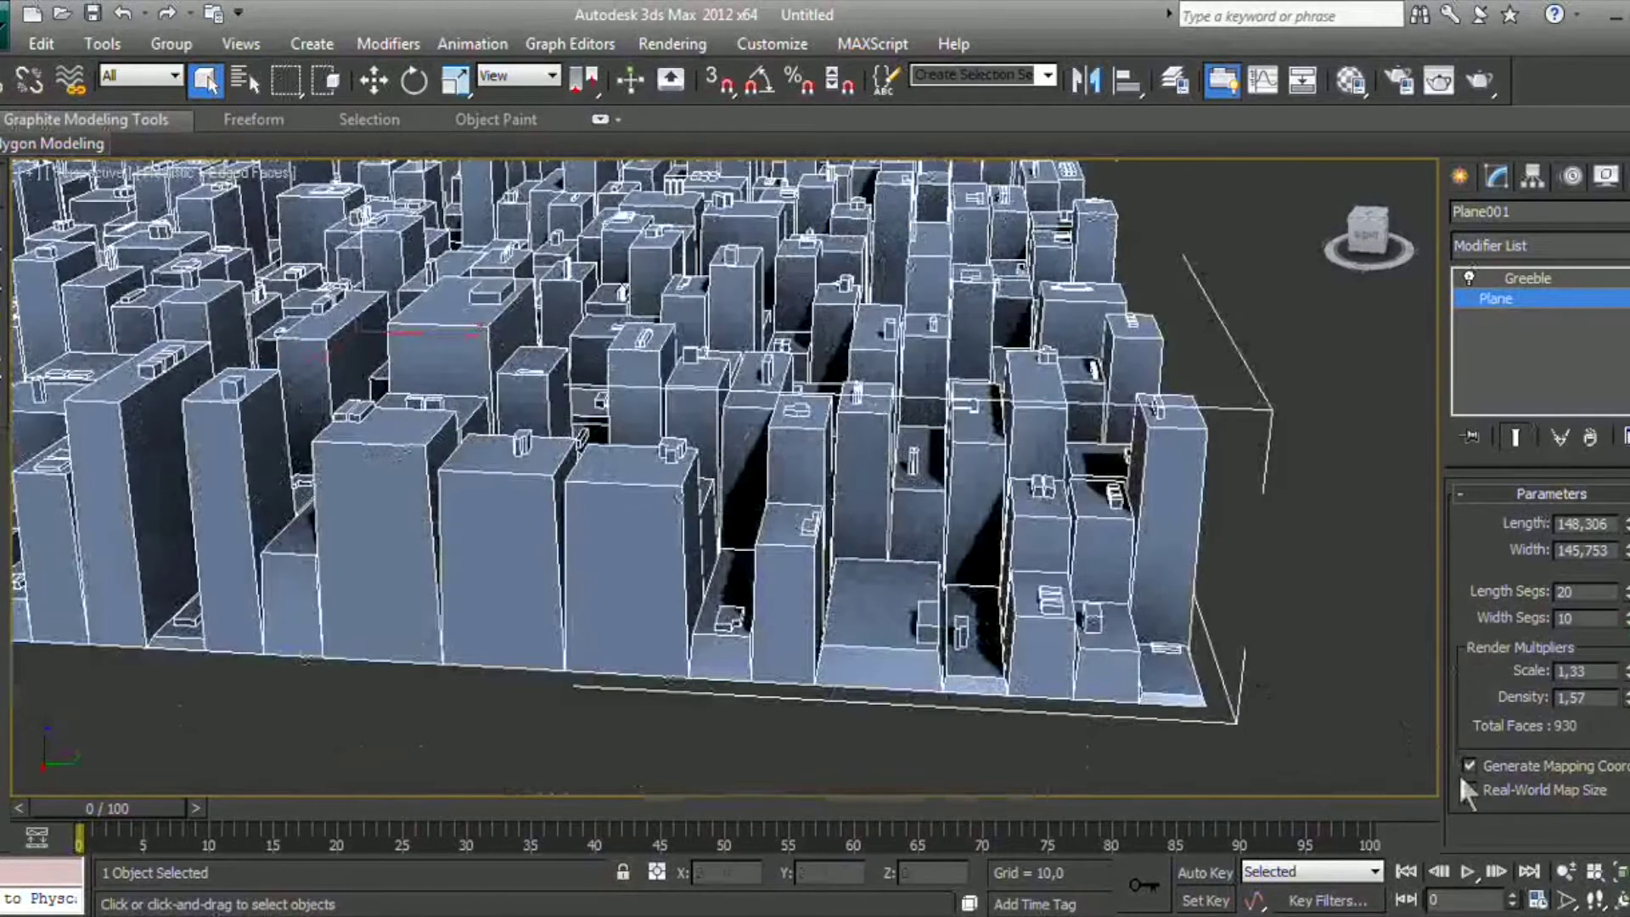
{"action": "left_click", "coordinate": [1469, 789]}
{"action": "middle_click_drag", "start_coordinate": [1183, 582], "coordinate": [1182, 543], "text": "alt"}
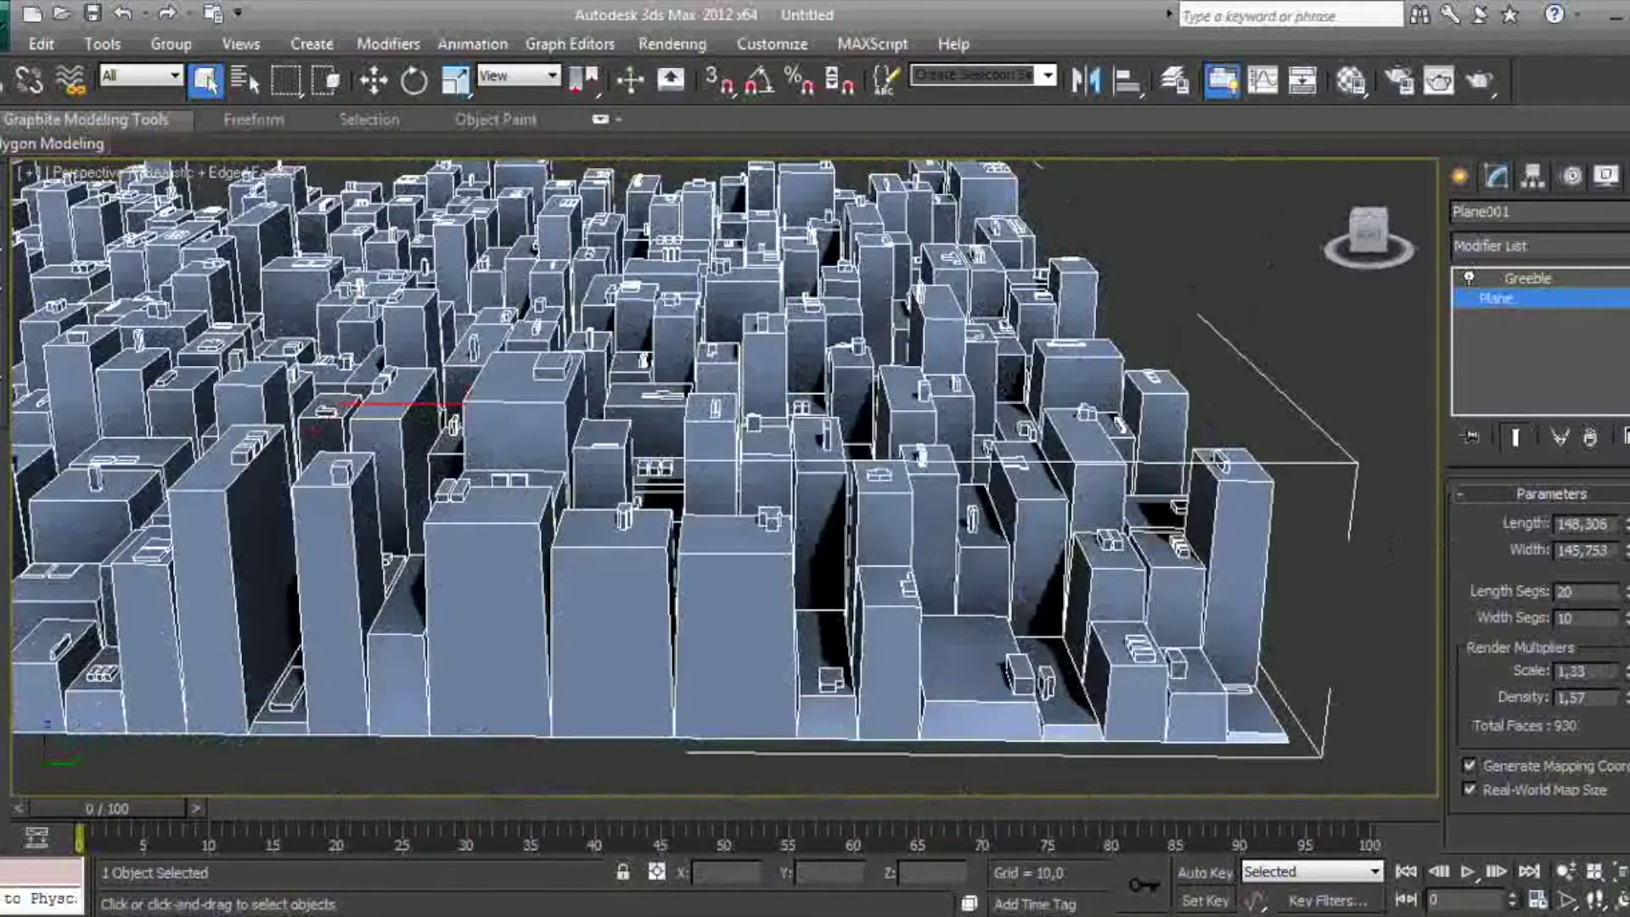
Spin Length Segs to reshuffle the blocks, settling on 13 by 11 segments, then select Greeble
{"action": "left_click", "coordinate": [1622, 586]}
{"action": "mouse_move", "coordinate": [1622, 582]}
{"action": "left_mouse_down"}
{"action": "mouse_move", "coordinate": [1622, 492]}
{"action": "mouse_move", "coordinate": [1622, 603]}
{"action": "left_mouse_up"}
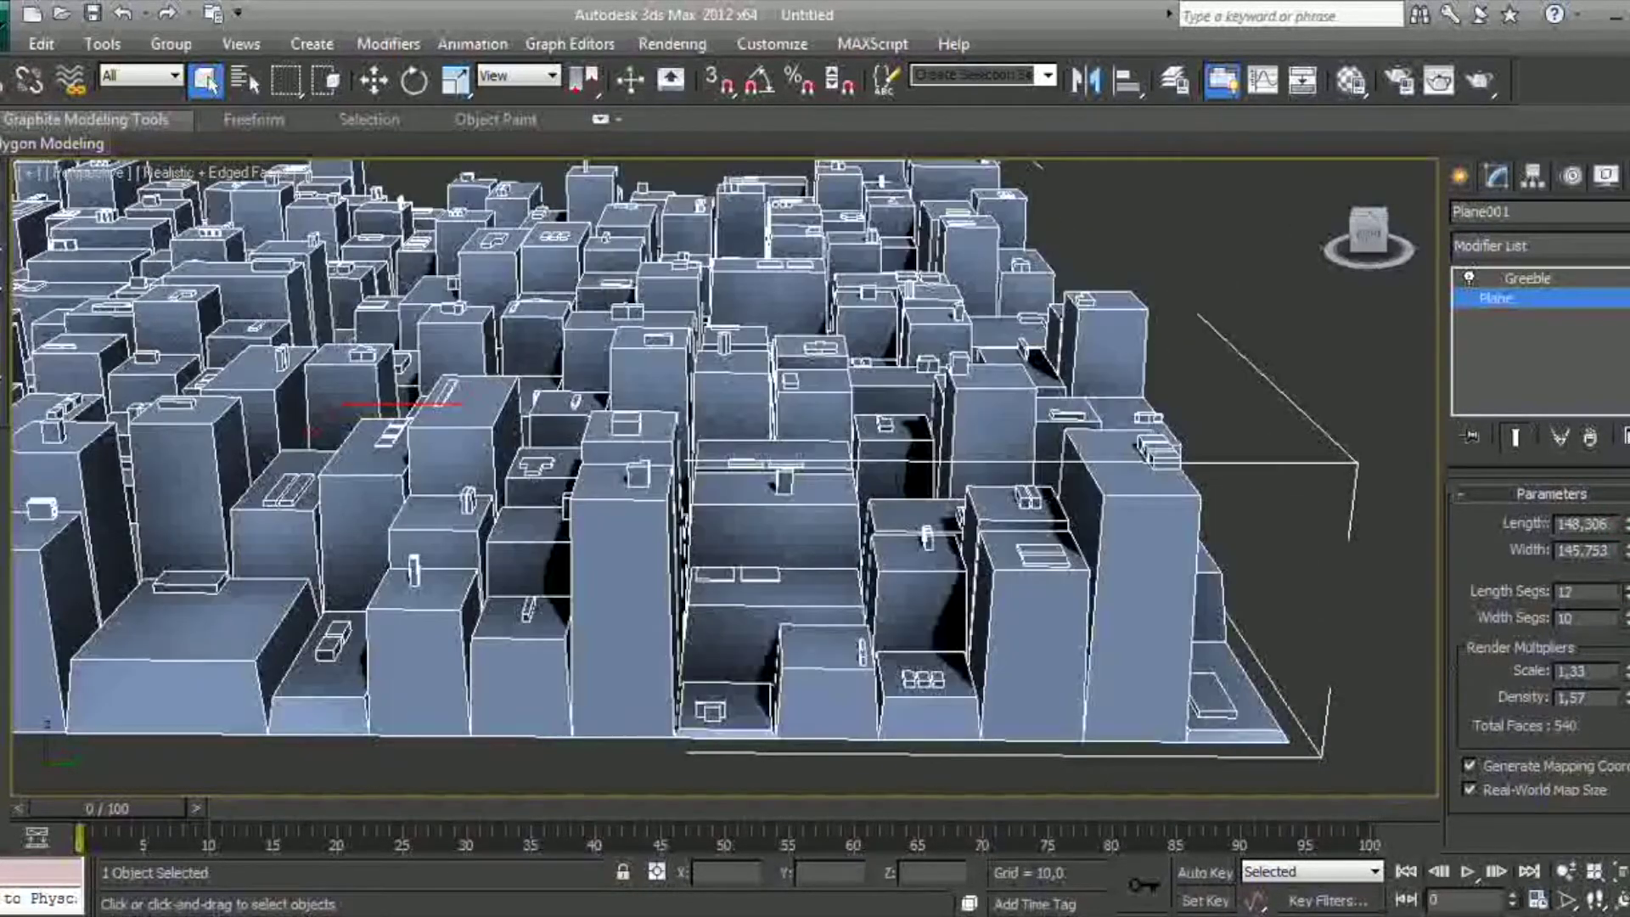
{"action": "left_click_drag", "start_coordinate": [1622, 592], "coordinate": [1622, 606]}
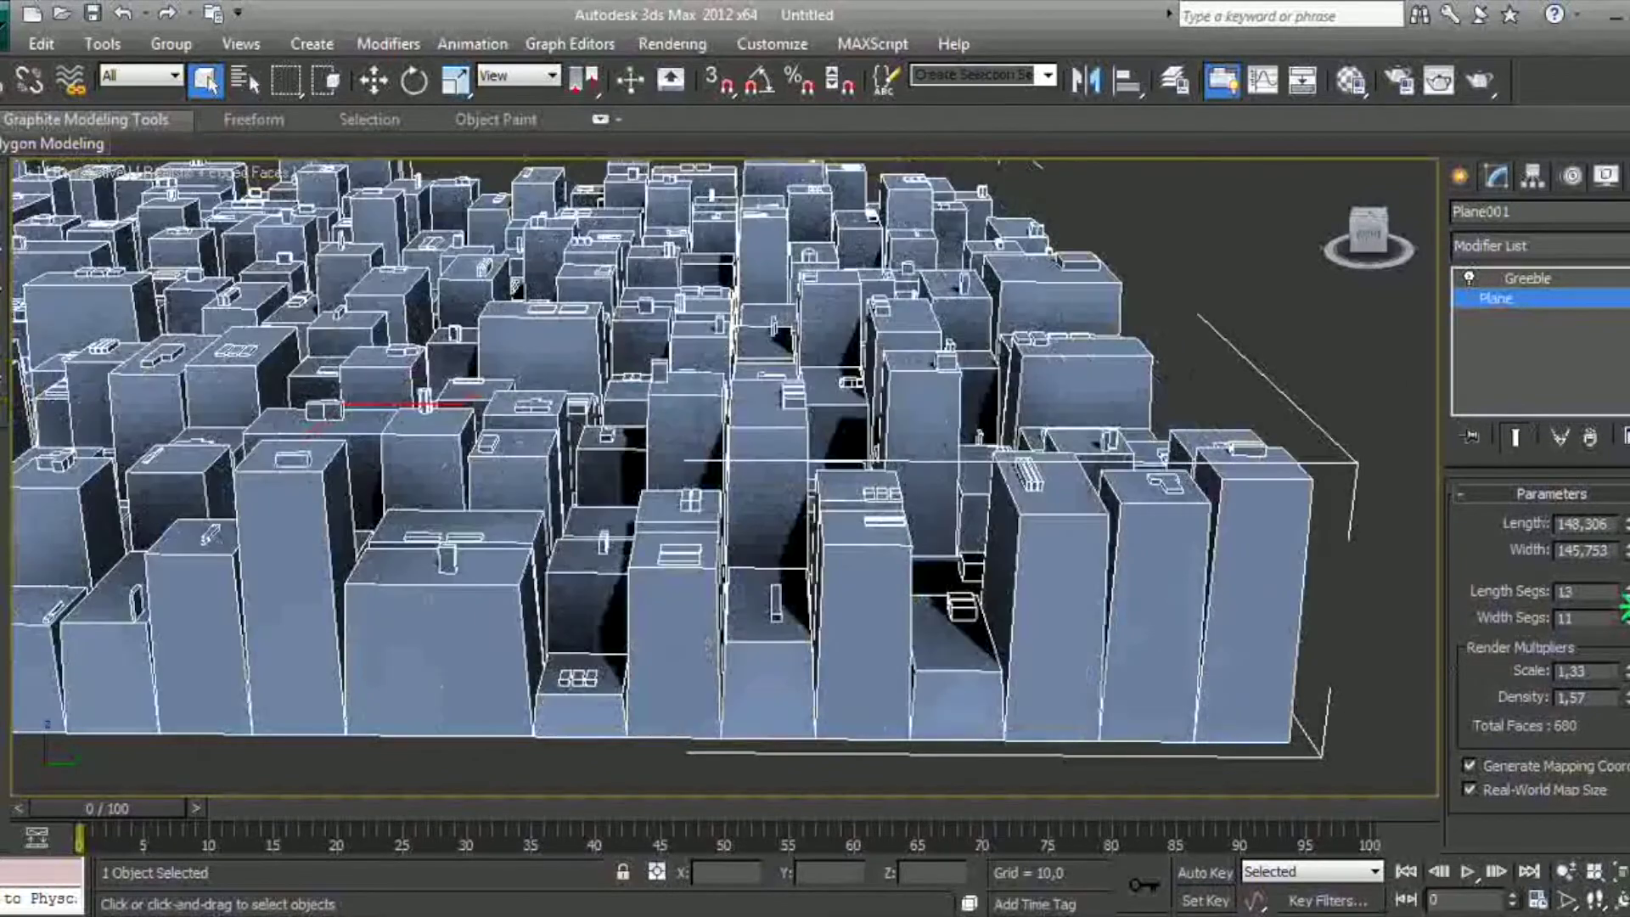
{"action": "left_click", "coordinate": [1528, 278]}
{"action": "middle_click_drag", "start_coordinate": [772, 484], "coordinate": [908, 624]}
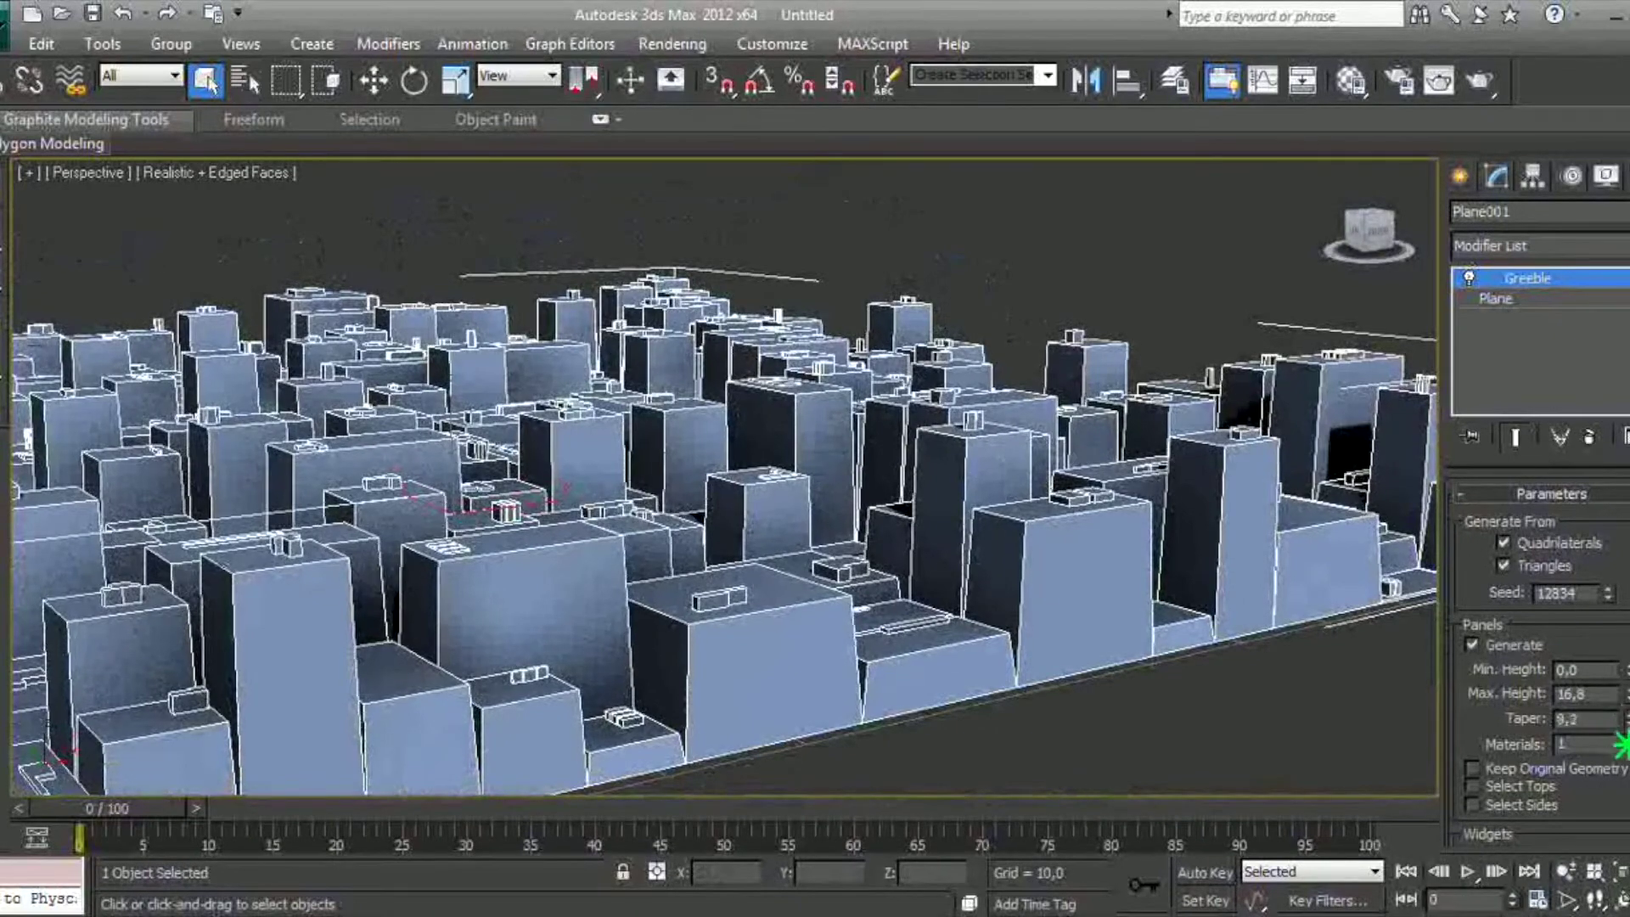
Set Greeble taper to 0 and minimum building height to 0,1
{"action": "left_click_drag", "start_coordinate": [1620, 708], "coordinate": [1619, 790]}
{"action": "middle_click_drag", "start_coordinate": [1027, 384], "coordinate": [965, 592], "text": "alt"}
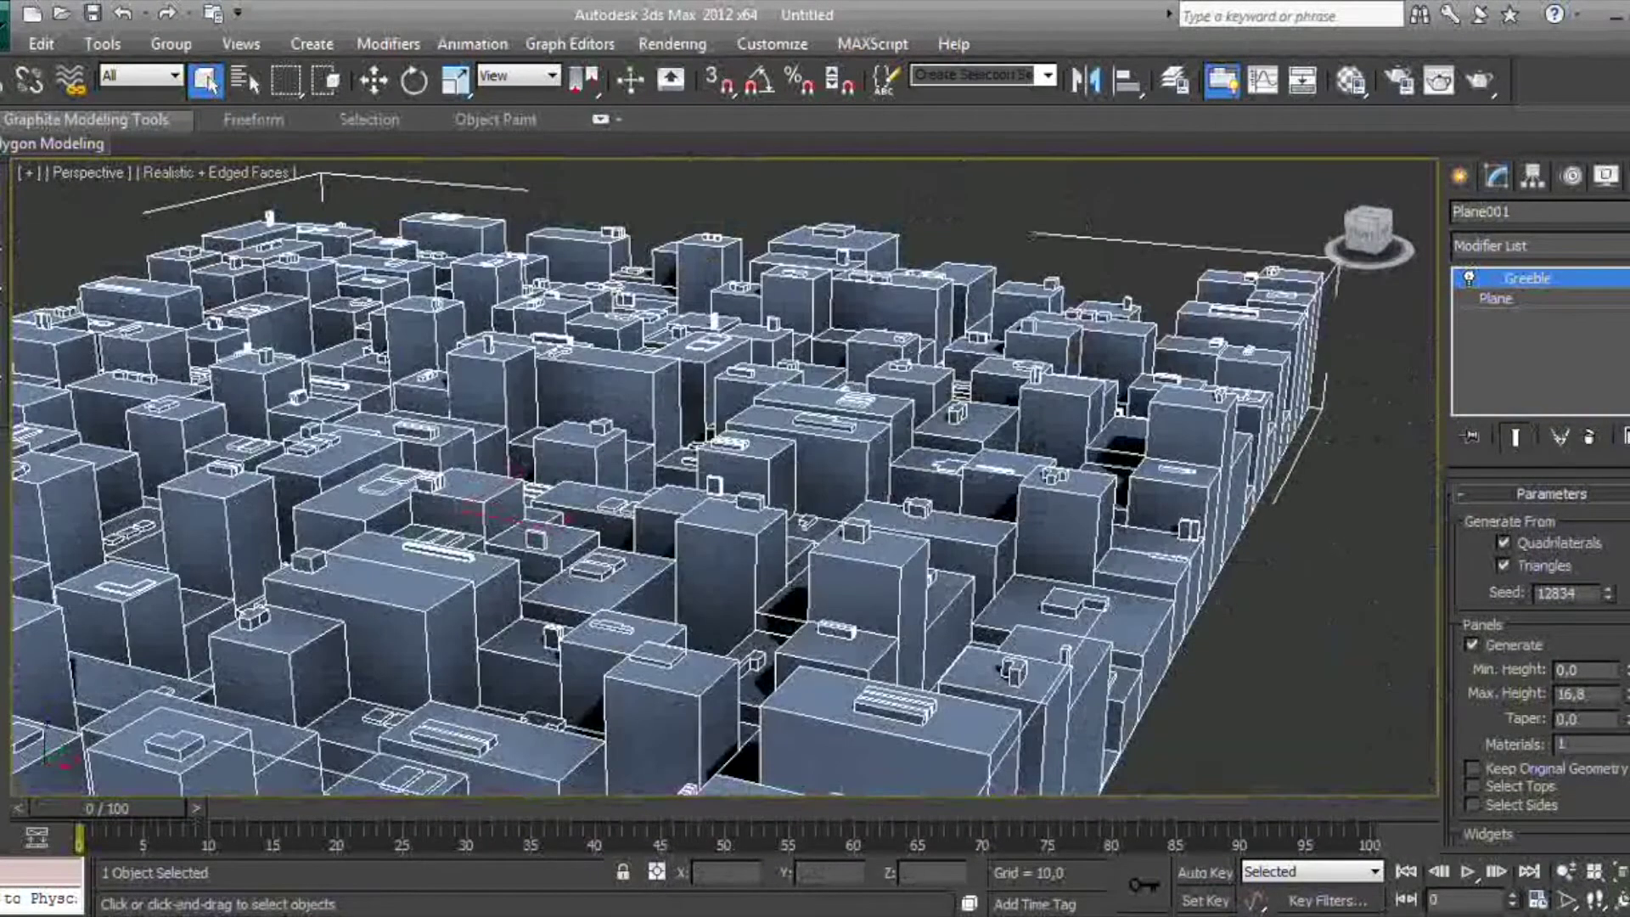
{"action": "left_click_drag", "start_coordinate": [1623, 693], "coordinate": [1623, 585]}
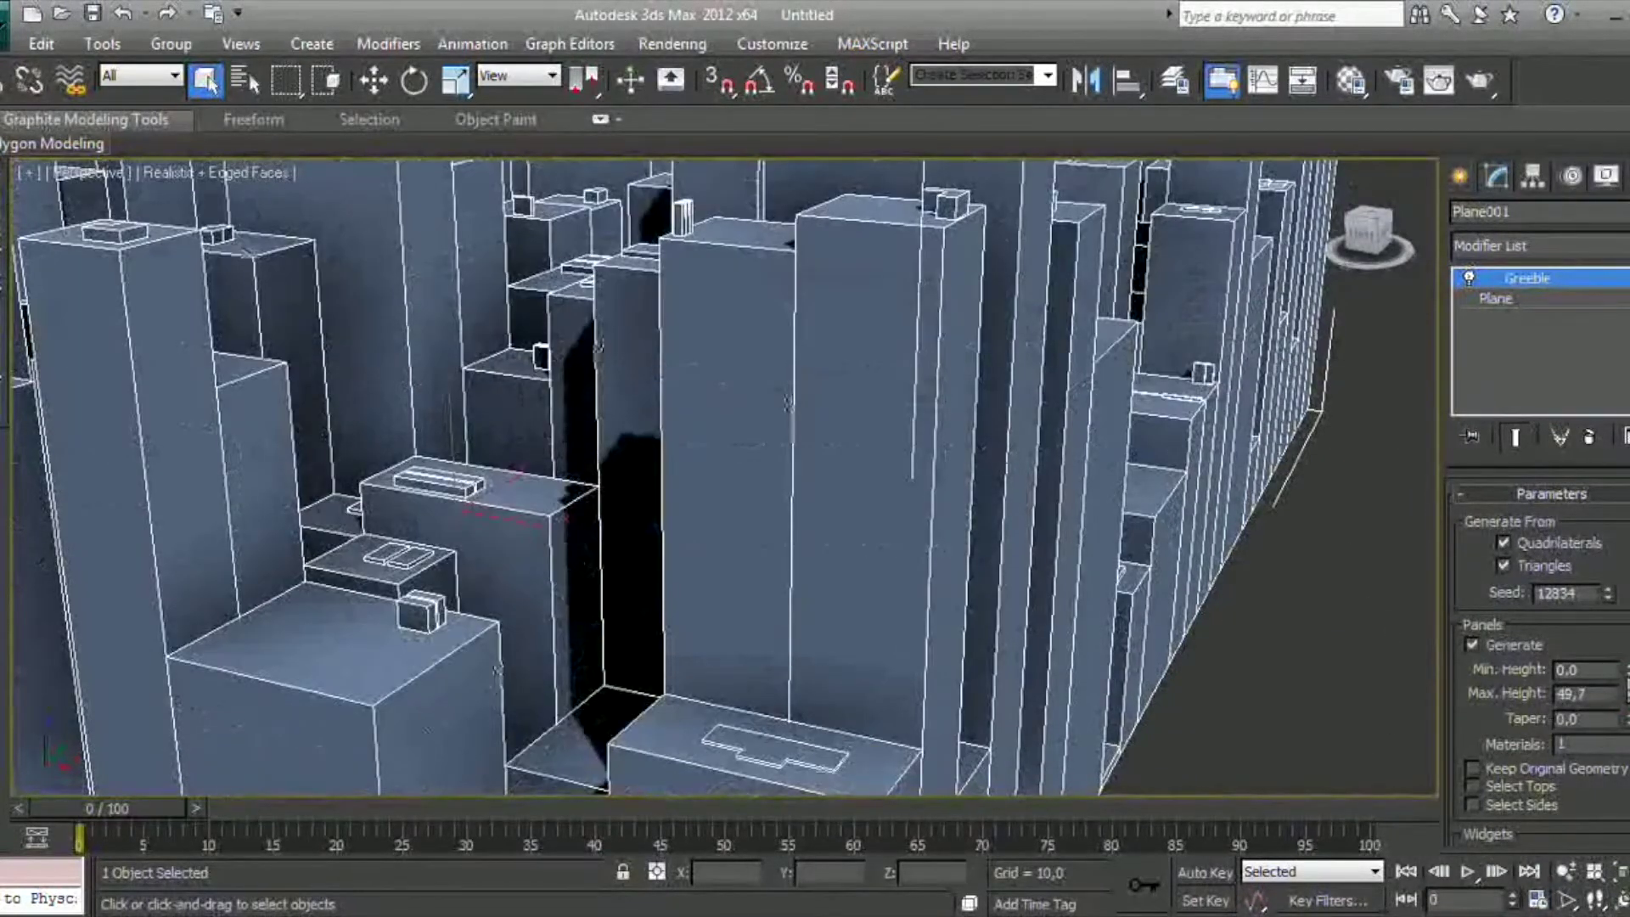
{"action": "left_click", "coordinate": [1623, 665]}
{"action": "scroll", "coordinate": [974, 492], "scroll_direction": "down", "scroll_amount": 3}
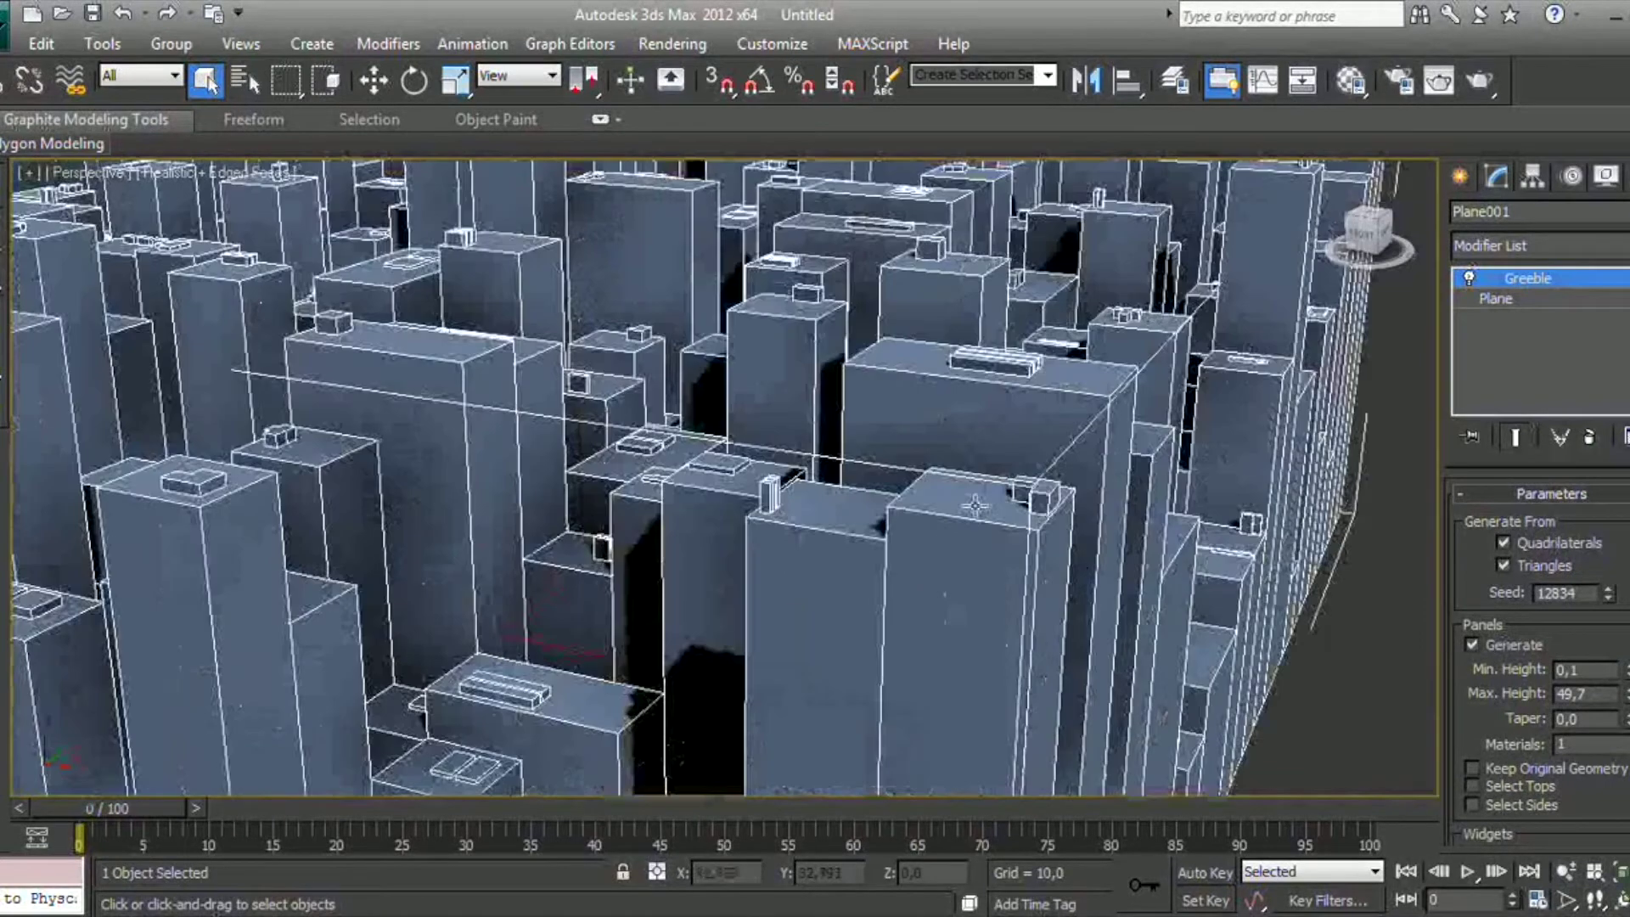
{"action": "scroll", "coordinate": [974, 492], "scroll_direction": "down", "scroll_amount": 4}
Raise maximum building height to 70,9 and turn off buildings on quadrilateral faces
{"action": "middle_click_drag", "start_coordinate": [973, 492], "coordinate": [1402, 747], "text": "alt"}
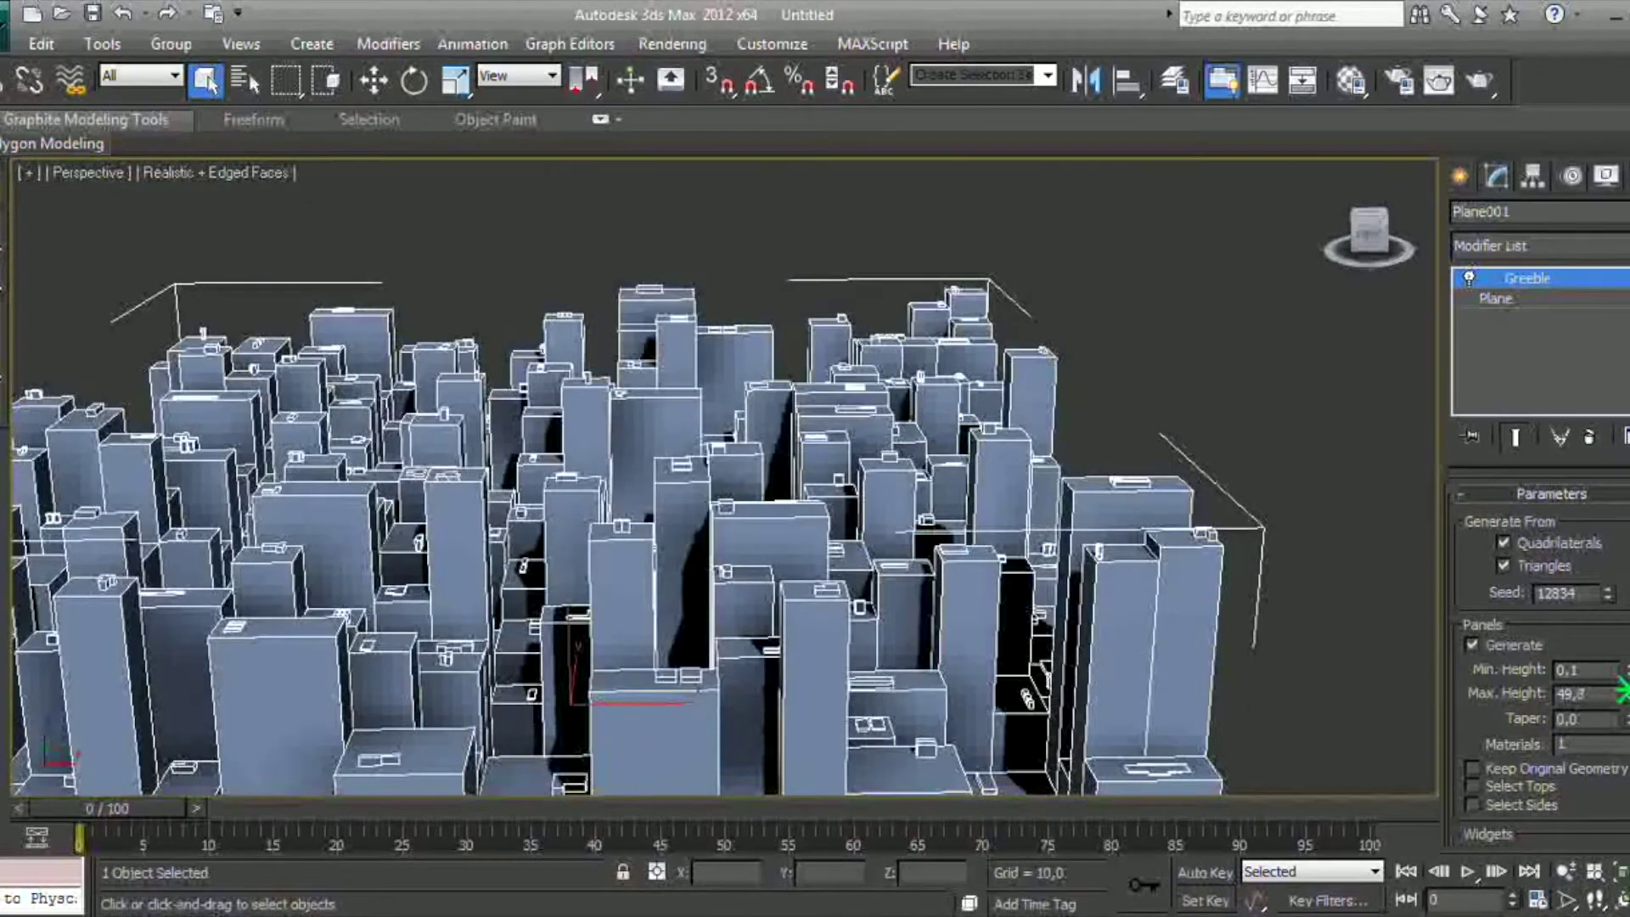
{"action": "left_click_drag", "start_coordinate": [1623, 693], "coordinate": [1623, 645]}
{"action": "mouse_move", "coordinate": [948, 509]}
{"action": "middle_mouse_down"}
{"action": "mouse_move", "coordinate": [948, 617]}
{"action": "mouse_move", "coordinate": [838, 570]}
{"action": "mouse_move", "coordinate": [794, 577]}
{"action": "mouse_move", "coordinate": [794, 510]}
{"action": "middle_mouse_up"}
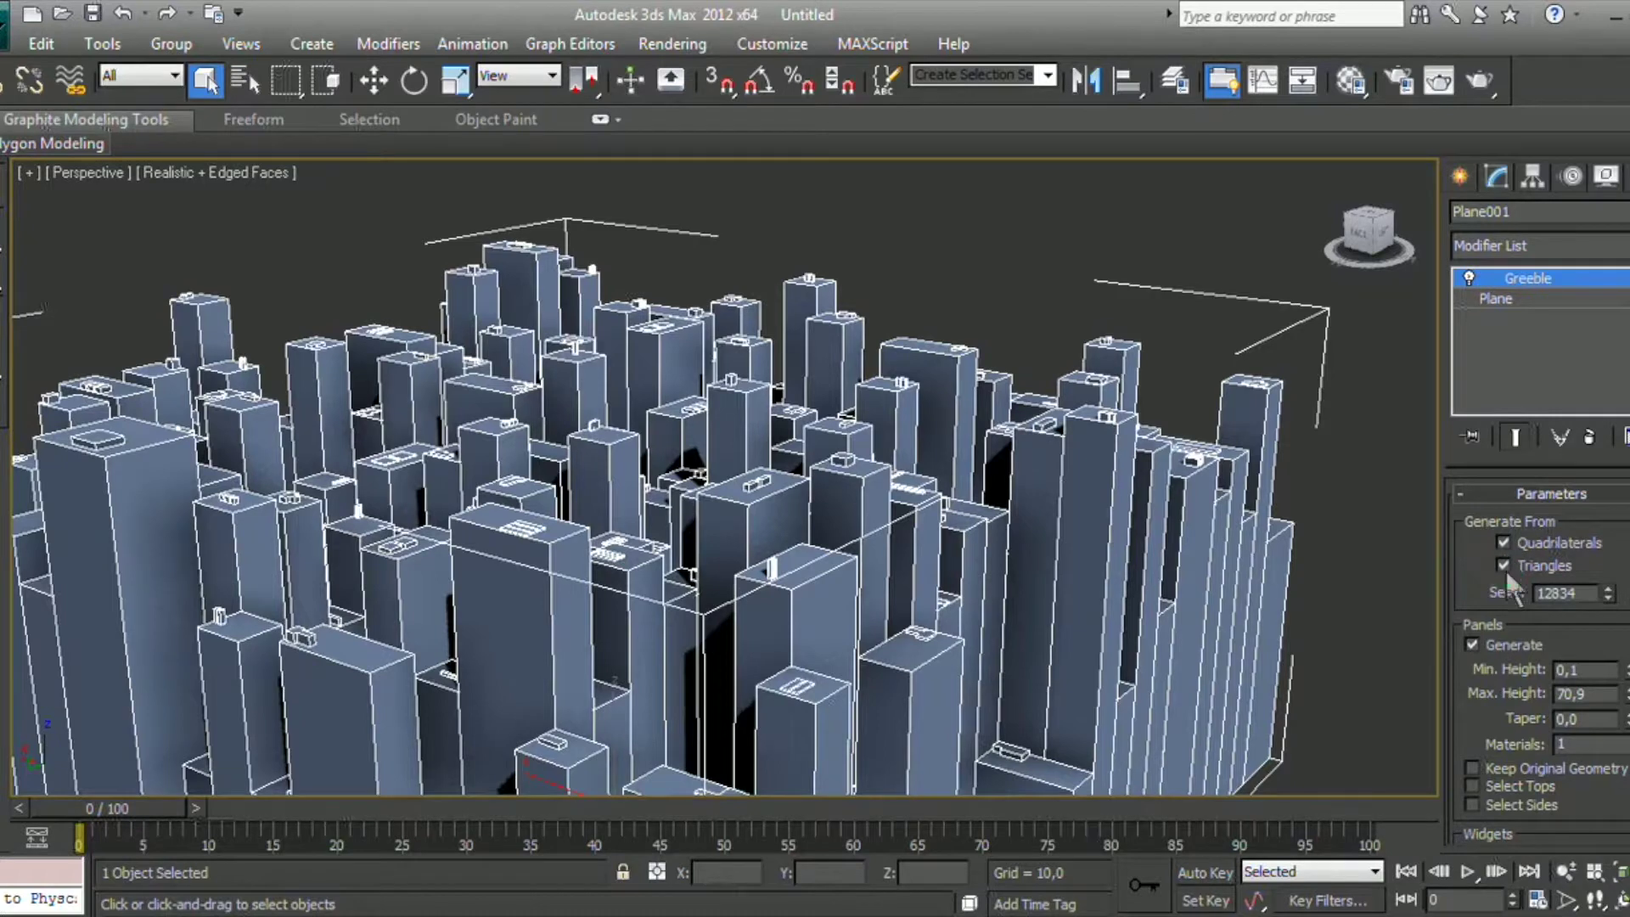
{"action": "left_click", "coordinate": [1503, 543]}
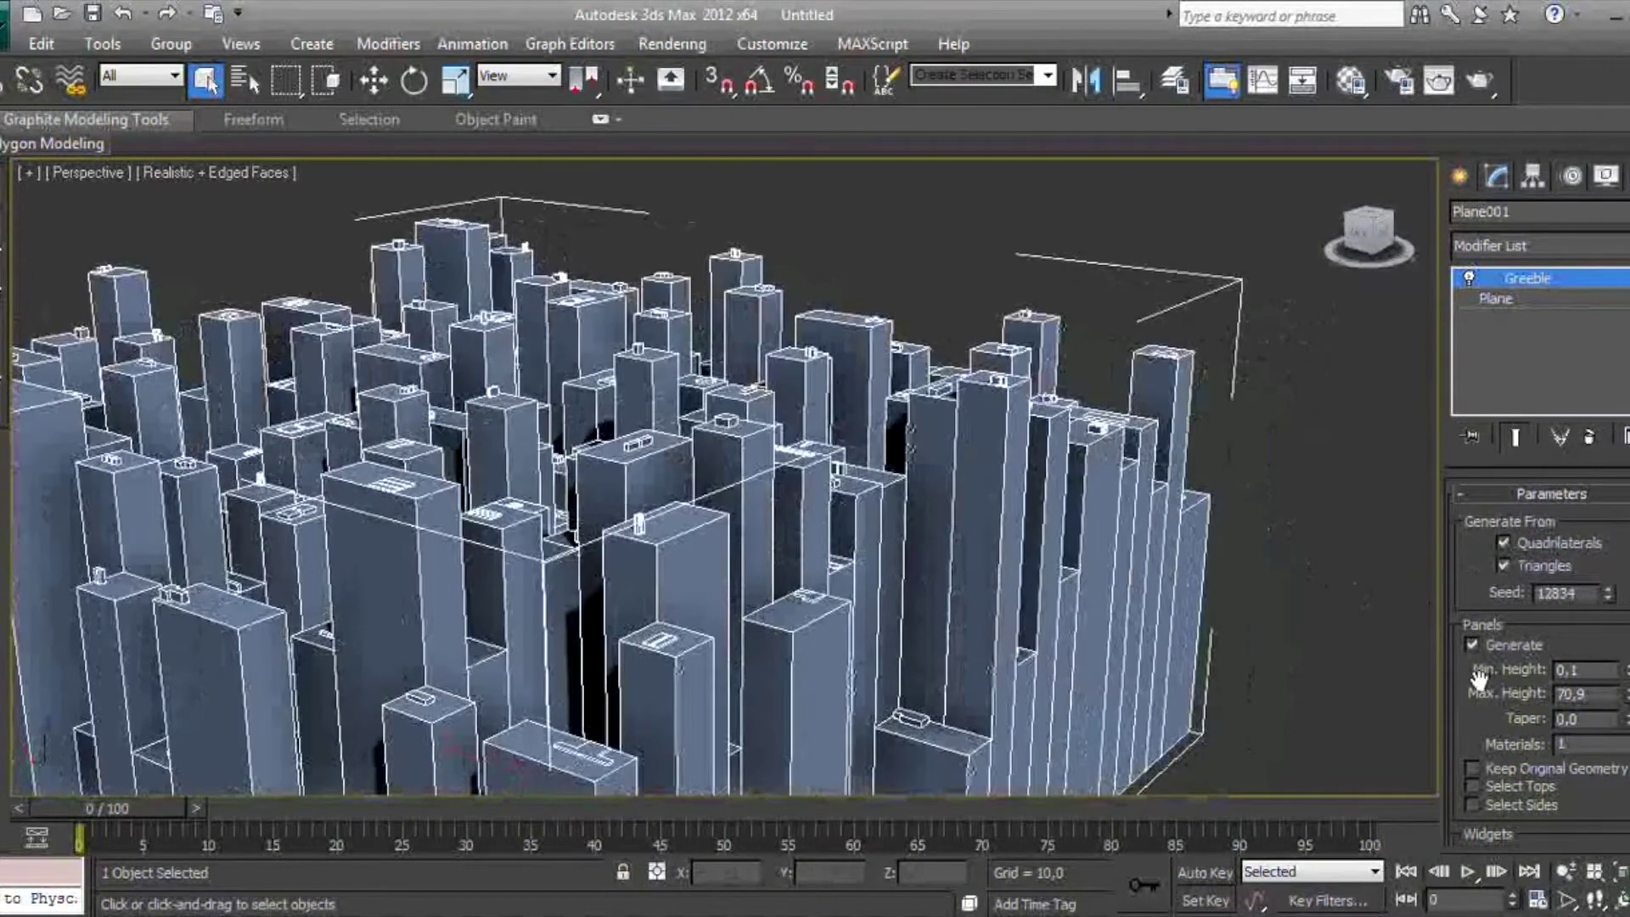
{"action": "scroll", "coordinate": [1457, 660], "scroll_direction": "down", "scroll_amount": 1}
{"action": "scroll", "coordinate": [1458, 661], "scroll_direction": "down", "scroll_amount": 1}
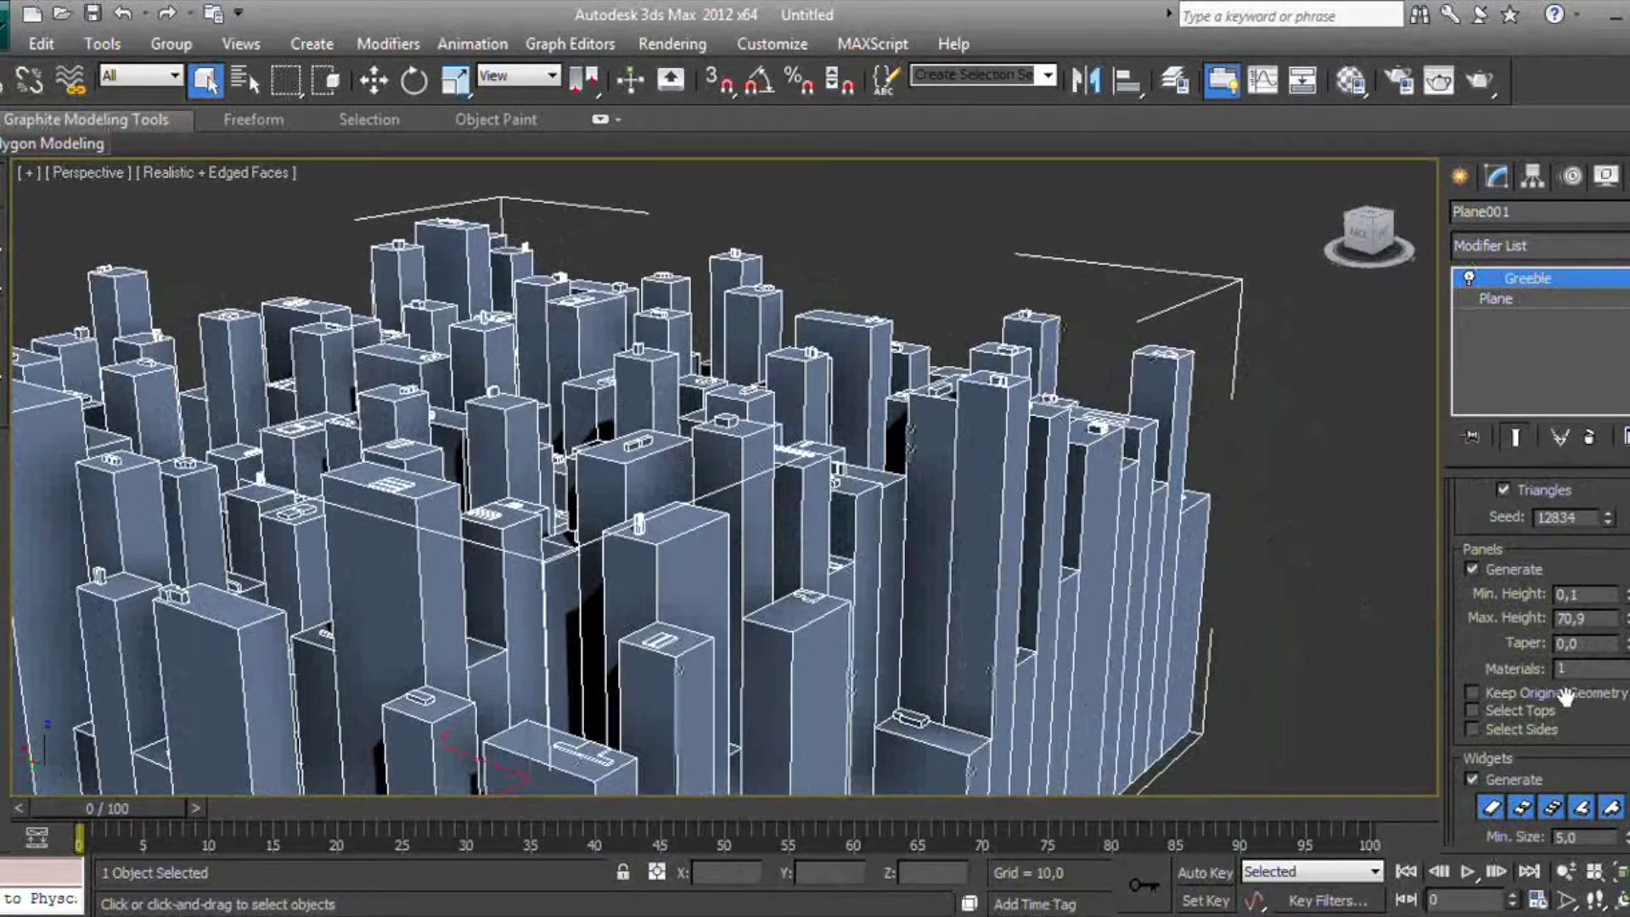
{"action": "mouse_move", "coordinate": [1617, 631]}
{"action": "left_mouse_down"}
{"action": "mouse_move", "coordinate": [1621, 585]}
{"action": "mouse_move", "coordinate": [1621, 609]}
{"action": "left_mouse_up"}
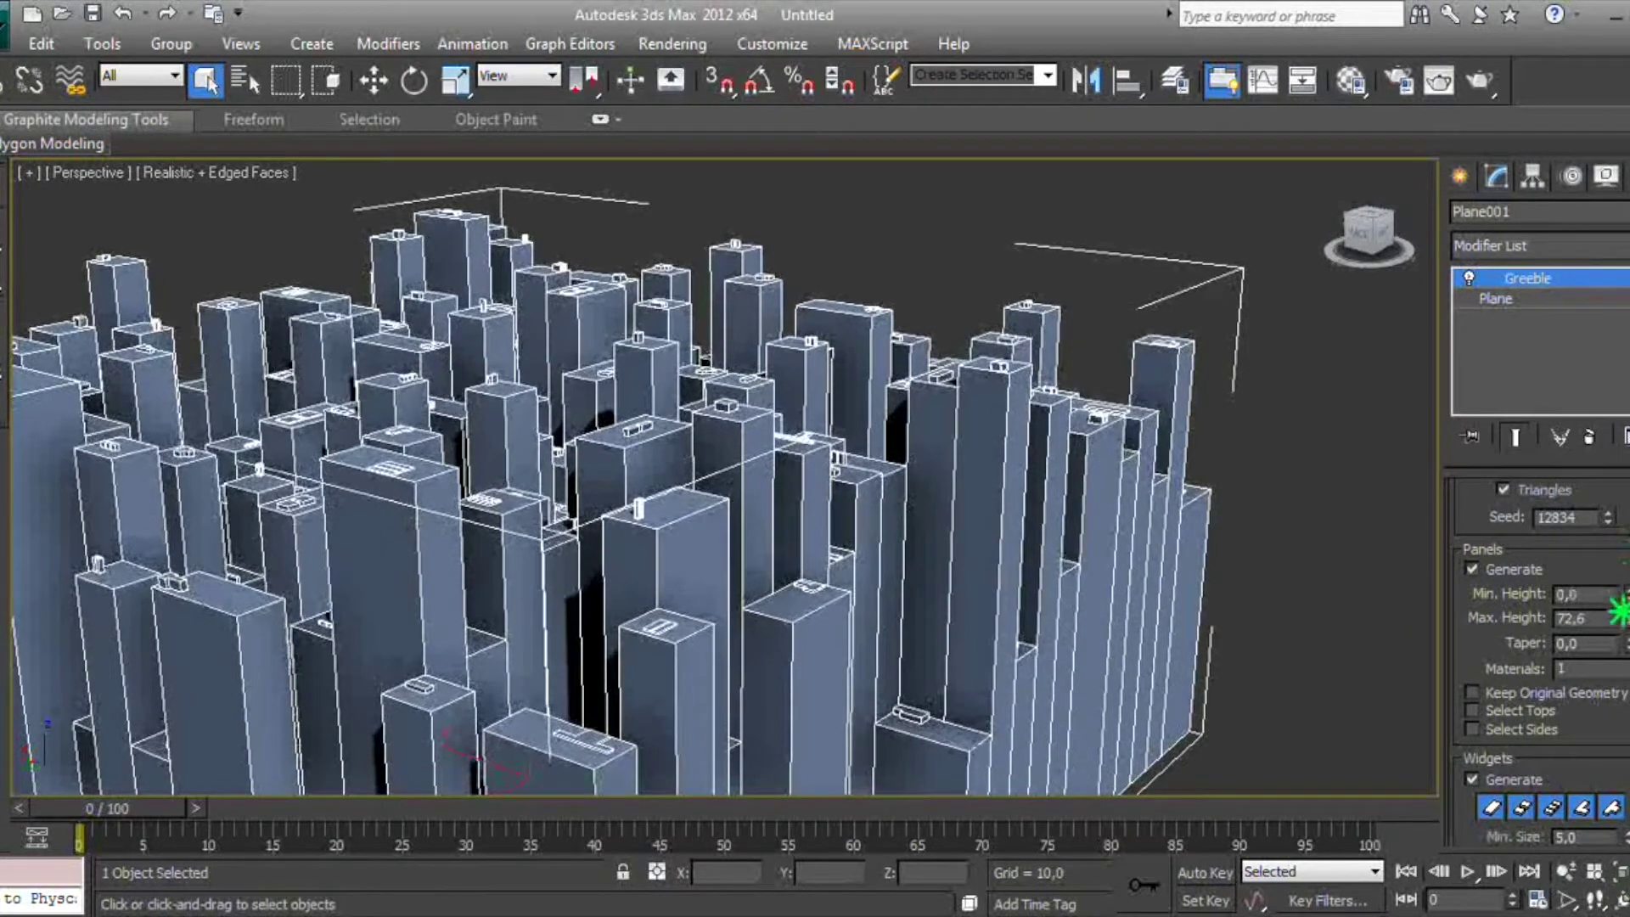
{"action": "left_click_drag", "start_coordinate": [1610, 779], "coordinate": [1495, 609]}
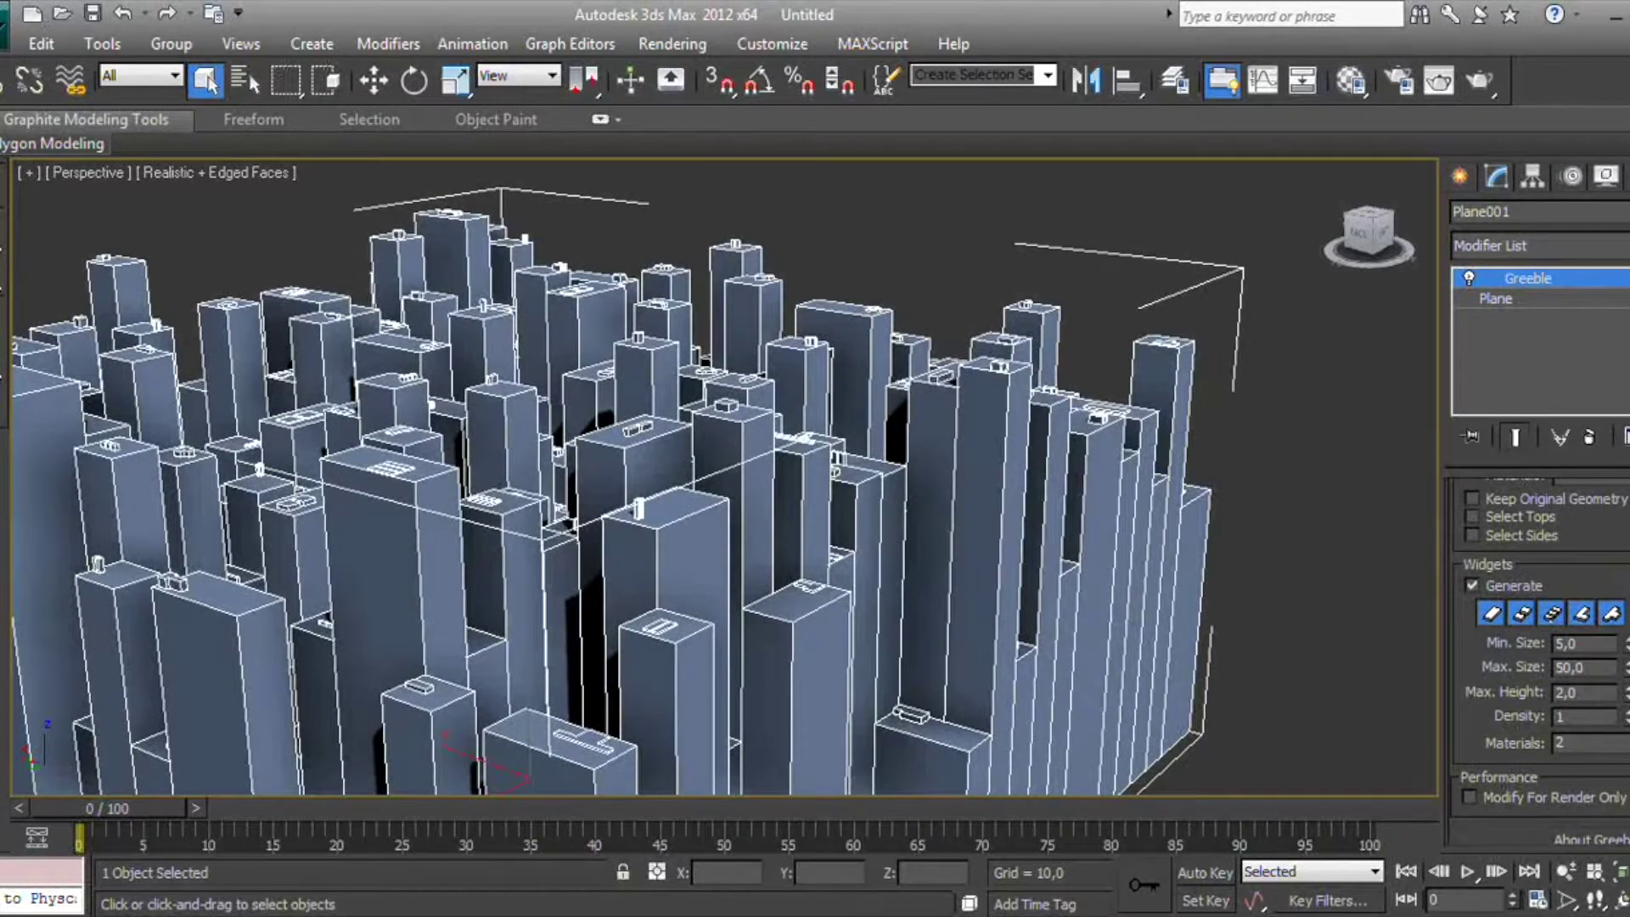
{"action": "left_click_drag", "start_coordinate": [1623, 638], "coordinate": [1623, 624]}
{"action": "left_click_drag", "start_coordinate": [1471, 645], "coordinate": [1472, 617]}
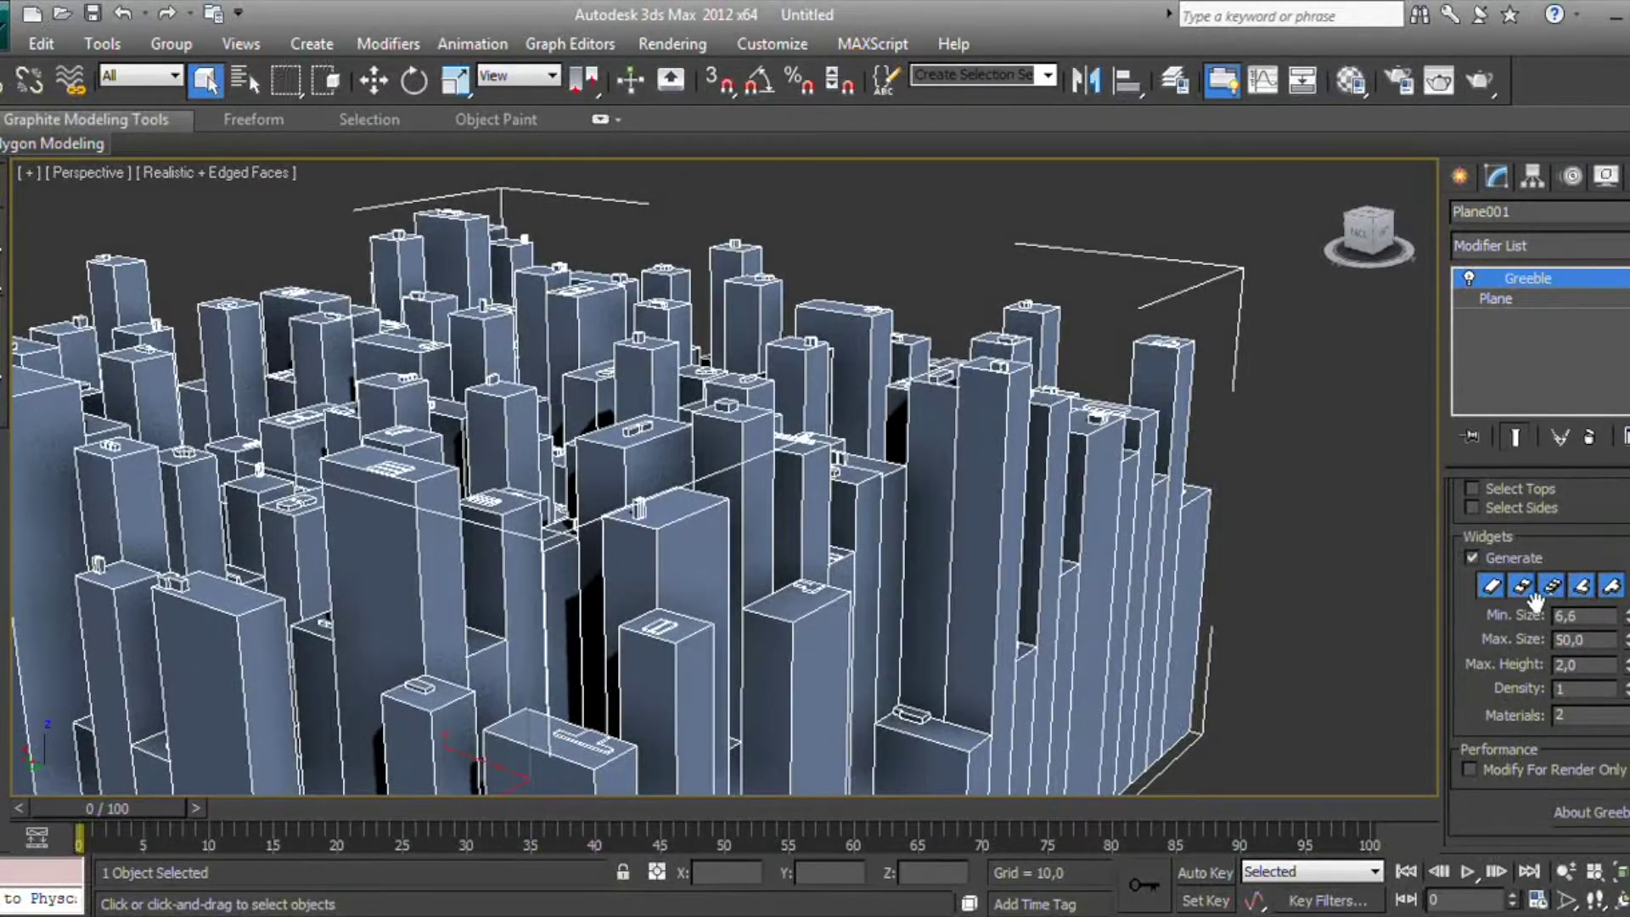
{"action": "left_click", "coordinate": [1467, 769]}
{"action": "left_click", "coordinate": [1466, 770]}
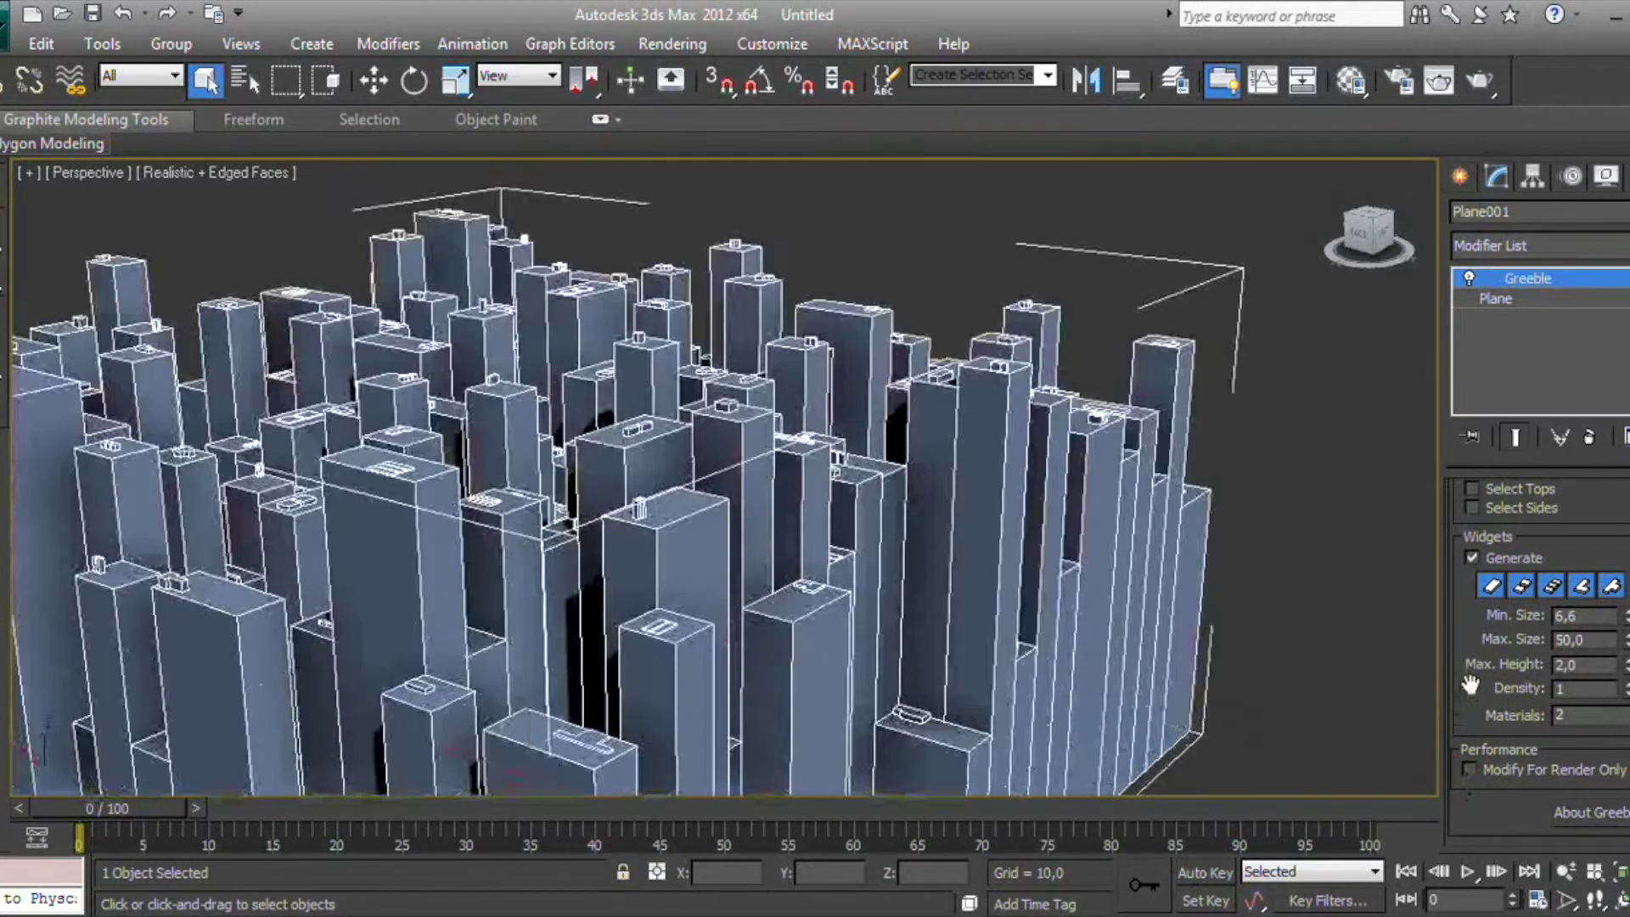
{"action": "left_click_drag", "start_coordinate": [1470, 686], "coordinate": [1471, 704]}
{"action": "left_click_drag", "start_coordinate": [1626, 708], "coordinate": [1626, 687]}
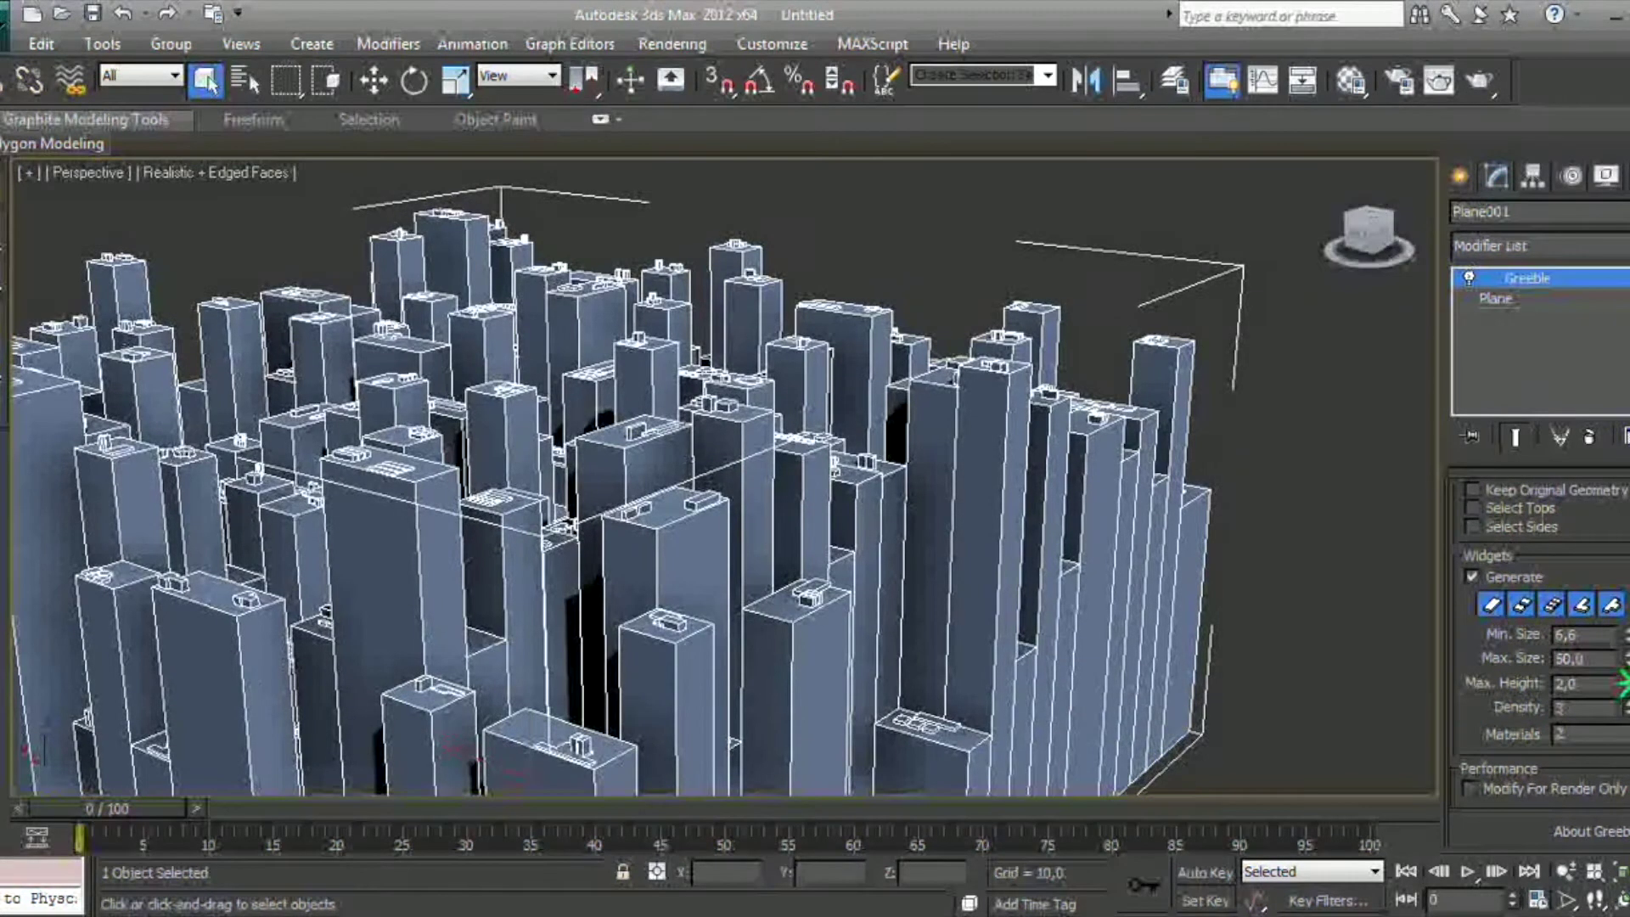
{"action": "scroll", "coordinate": [720, 503], "scroll_direction": "up", "scroll_amount": 3}
{"action": "mouse_move", "coordinate": [696, 476]}
{"action": "middle_mouse_down"}
{"action": "mouse_move", "coordinate": [720, 503]}
{"action": "mouse_move", "coordinate": [943, 594]}
{"action": "middle_mouse_up"}
{"action": "scroll", "coordinate": [952, 600], "scroll_direction": "up", "scroll_amount": 5}
{"action": "scroll", "coordinate": [920, 572], "scroll_direction": "down", "scroll_amount": 2}
{"action": "scroll", "coordinate": [874, 594], "scroll_direction": "up", "scroll_amount": 3}
{"action": "middle_click_drag", "start_coordinate": [873, 594], "coordinate": [833, 586], "text": "alt"}
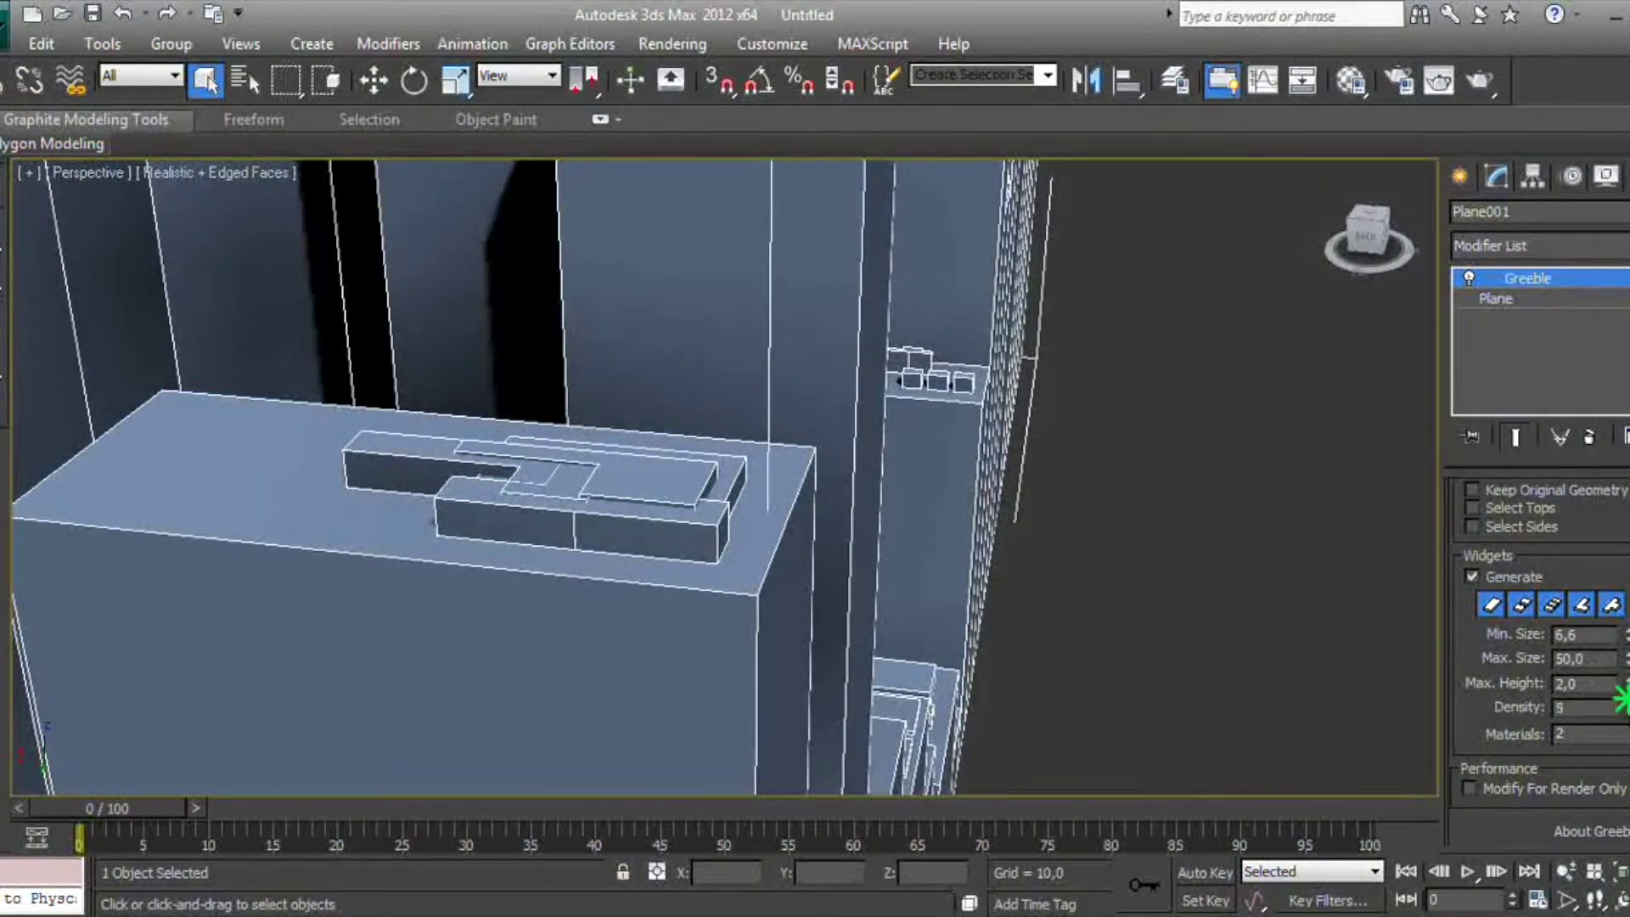
{"action": "left_click_drag", "start_coordinate": [1621, 698], "coordinate": [1621, 679]}
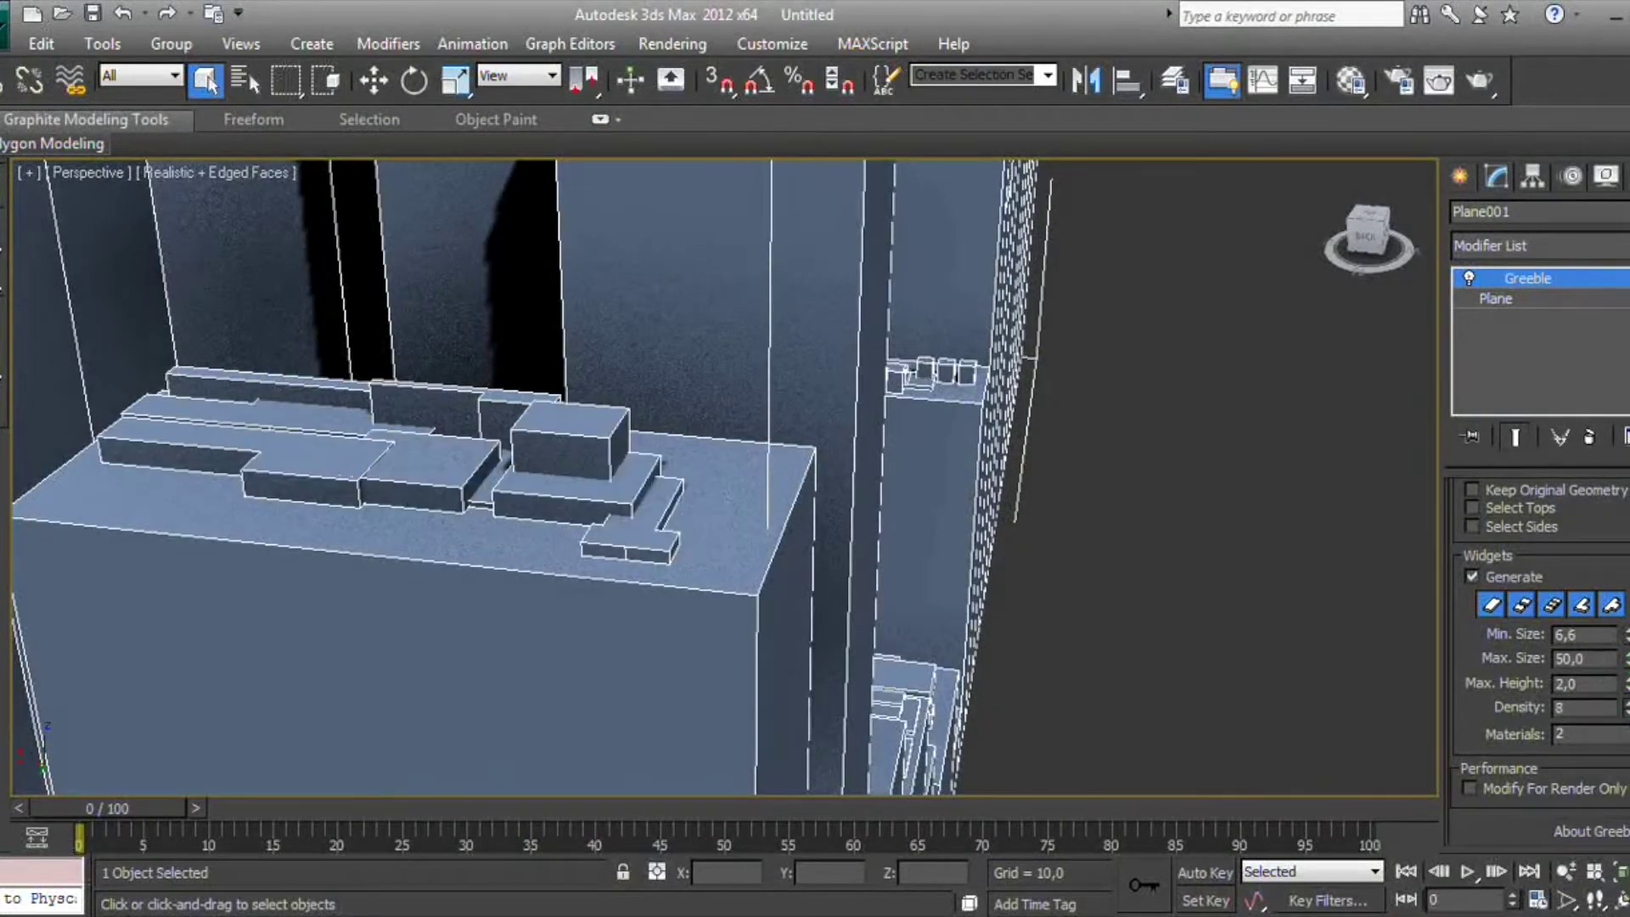
{"action": "scroll", "coordinate": [492, 538], "scroll_direction": "down", "scroll_amount": 5}
{"action": "scroll", "coordinate": [581, 568], "scroll_direction": "up", "scroll_amount": 2}
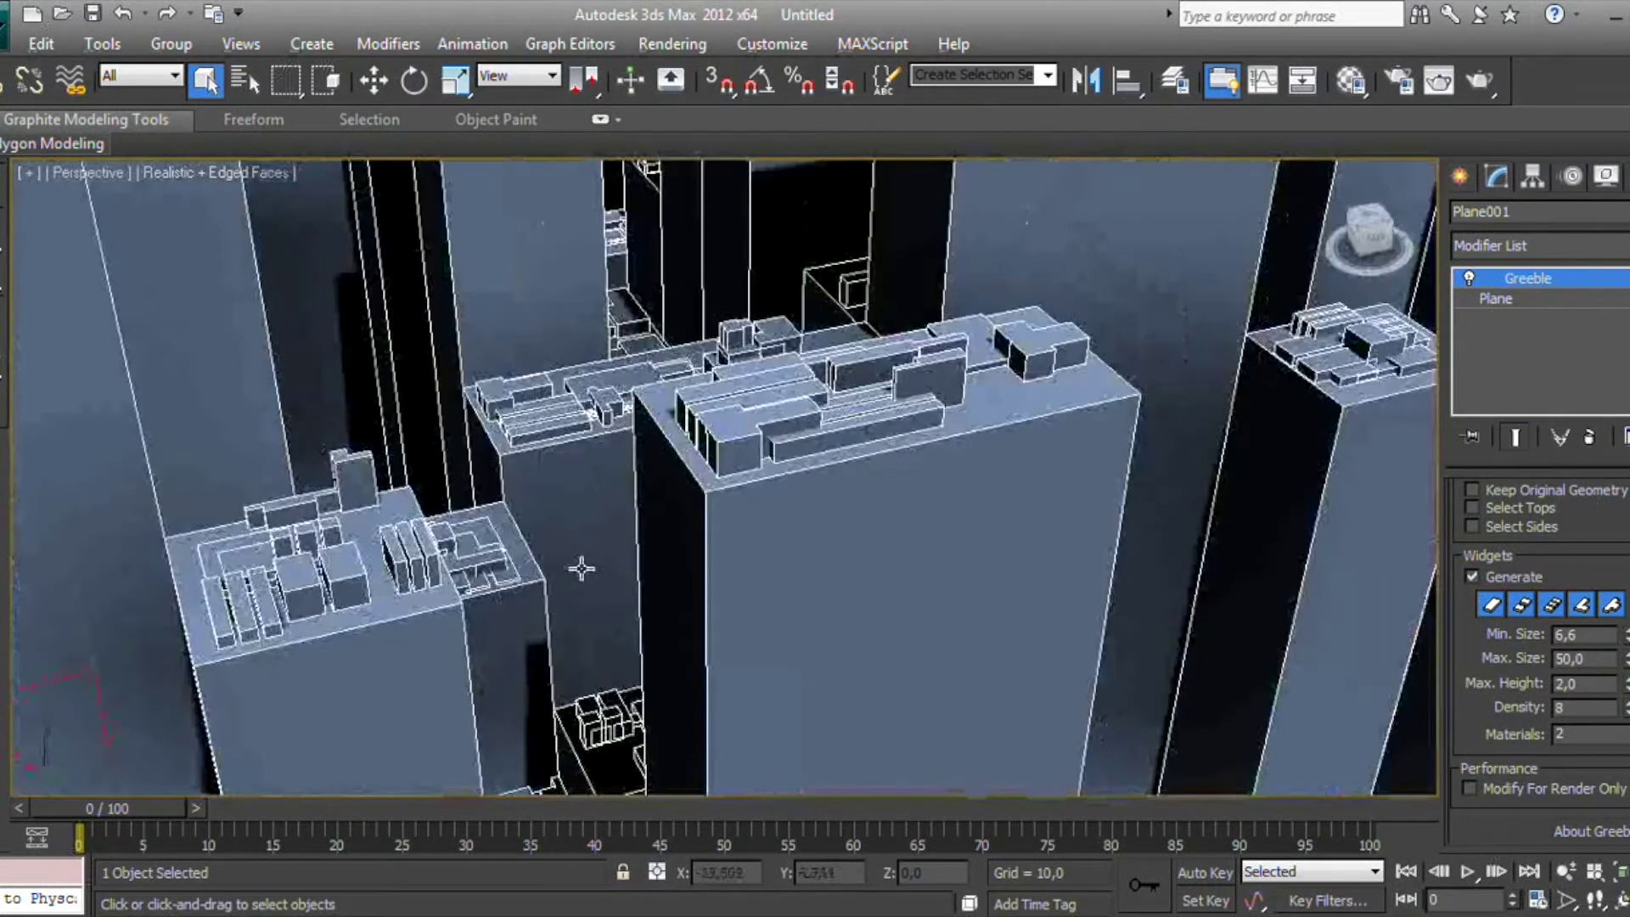
{"action": "scroll", "coordinate": [581, 568], "scroll_direction": "down", "scroll_amount": 4}
{"action": "mouse_move", "coordinate": [581, 568]}
{"action": "middle_mouse_down"}
{"action": "mouse_move", "coordinate": [722, 649]}
{"action": "mouse_move", "coordinate": [778, 580]}
{"action": "middle_mouse_up"}
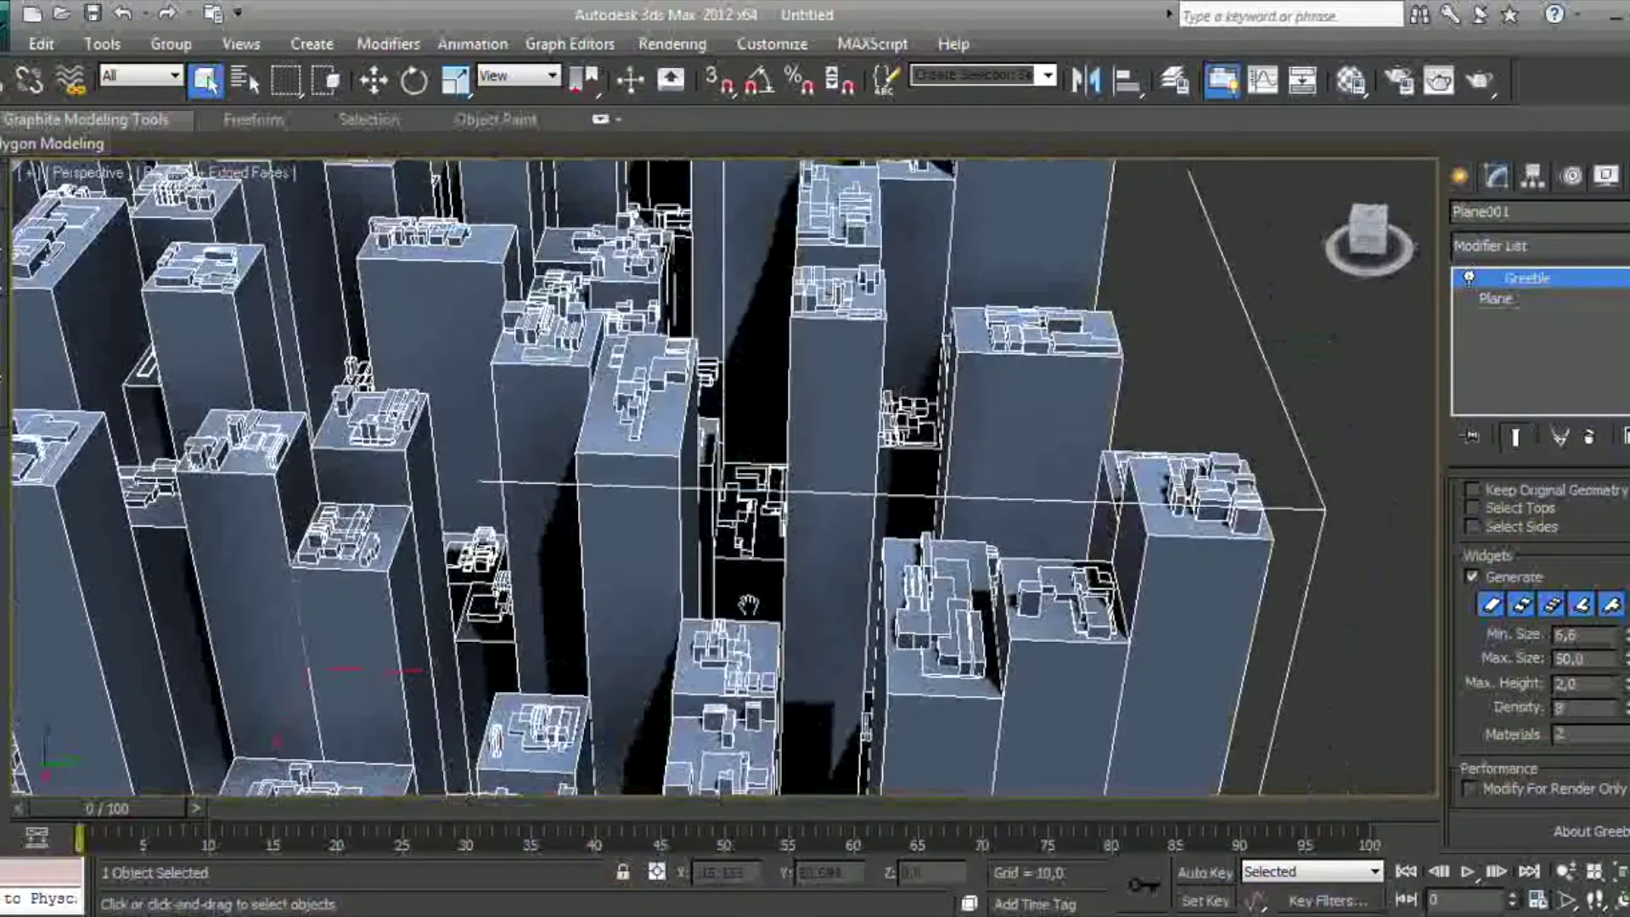
{"action": "scroll", "coordinate": [788, 625], "scroll_direction": "down", "scroll_amount": 3}
{"action": "scroll", "coordinate": [819, 586], "scroll_direction": "up", "scroll_amount": 3}
{"action": "scroll", "coordinate": [819, 586], "scroll_direction": "down", "scroll_amount": 3}
{"action": "scroll", "coordinate": [846, 608], "scroll_direction": "down", "scroll_amount": 2}
{"action": "scroll", "coordinate": [949, 589], "scroll_direction": "down", "scroll_amount": 4}
{"action": "left_click", "coordinate": [1209, 481]}
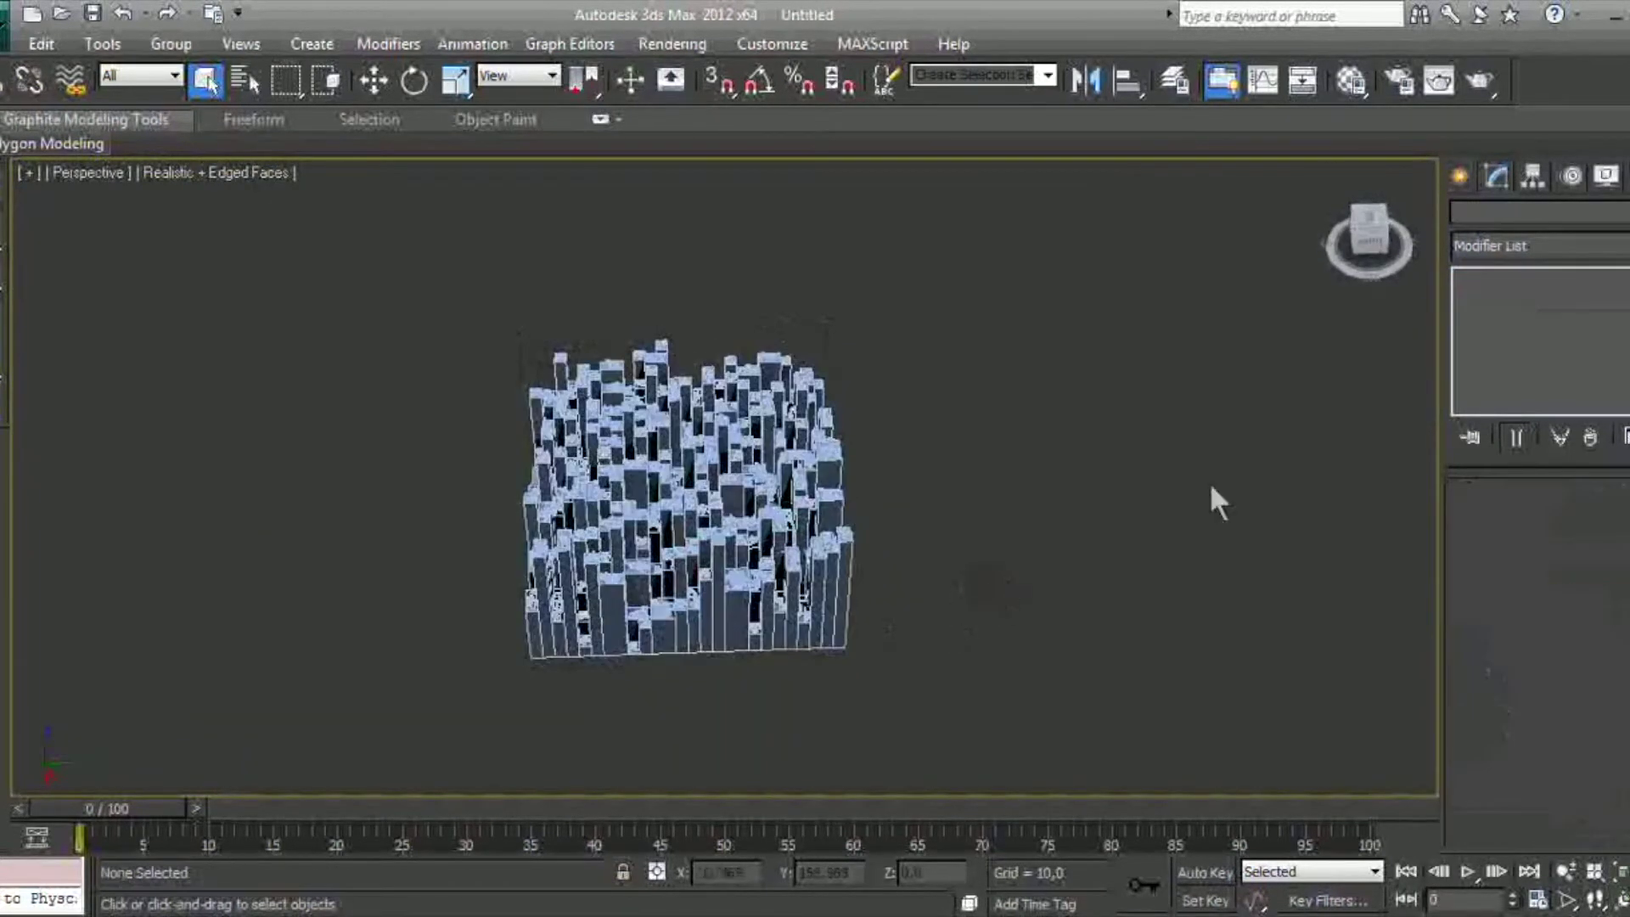
Draw a roughly 590 by 536 ground plane beneath the city and open the Material Editor
{"action": "left_click", "coordinate": [1460, 176]}
{"action": "left_click", "coordinate": [1602, 443]}
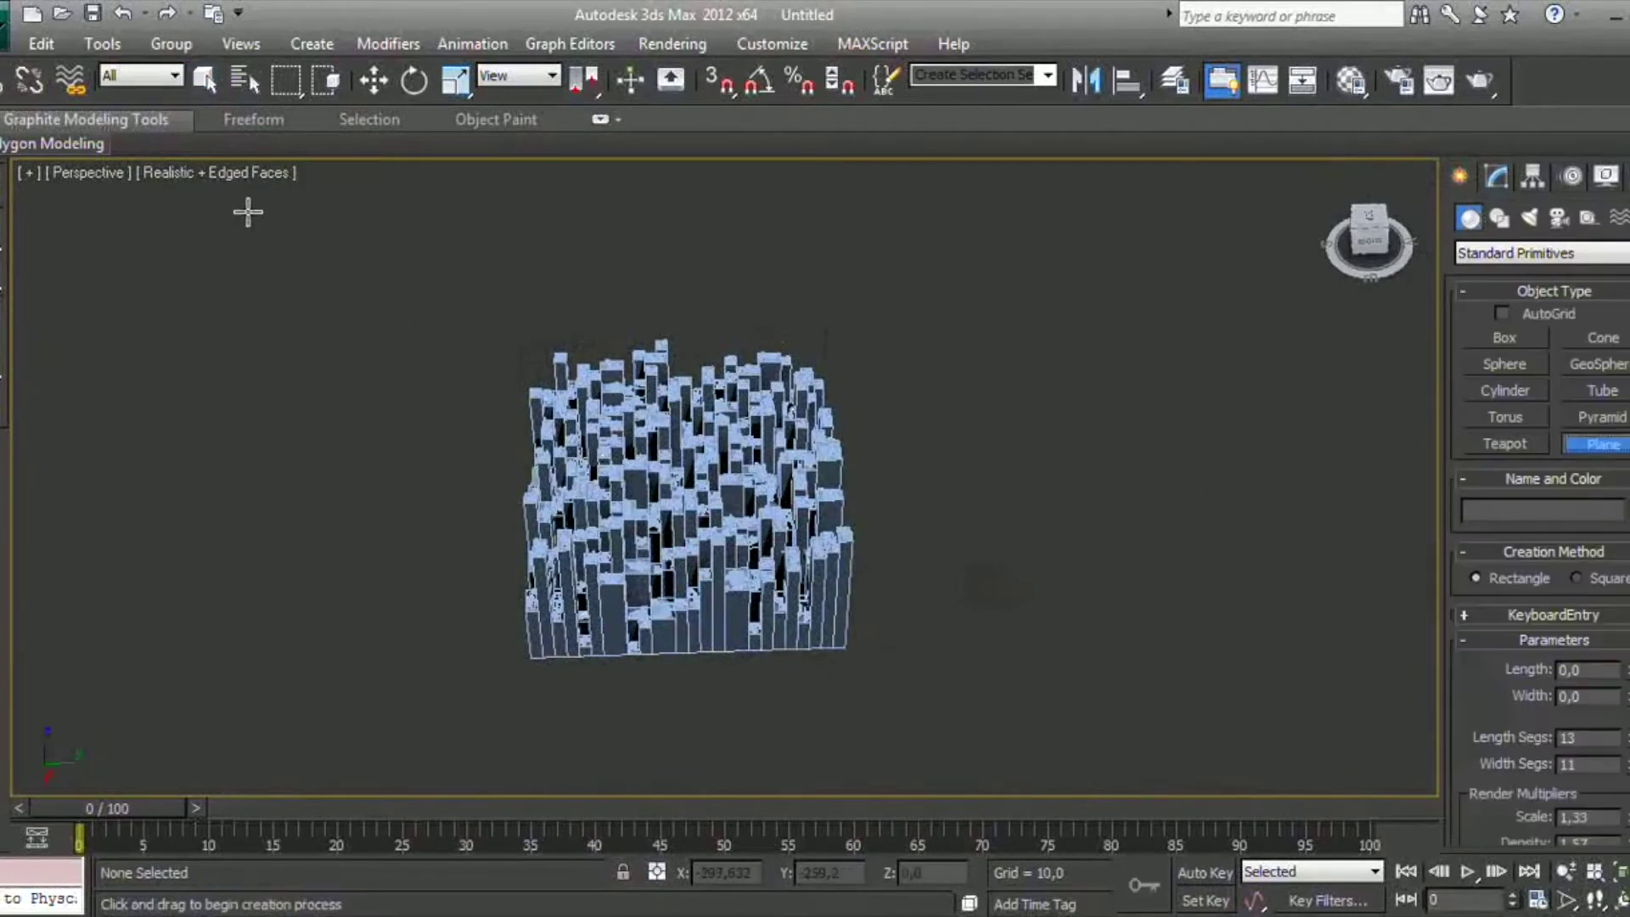
{"action": "left_click_drag", "start_coordinate": [247, 212], "coordinate": [1229, 778]}
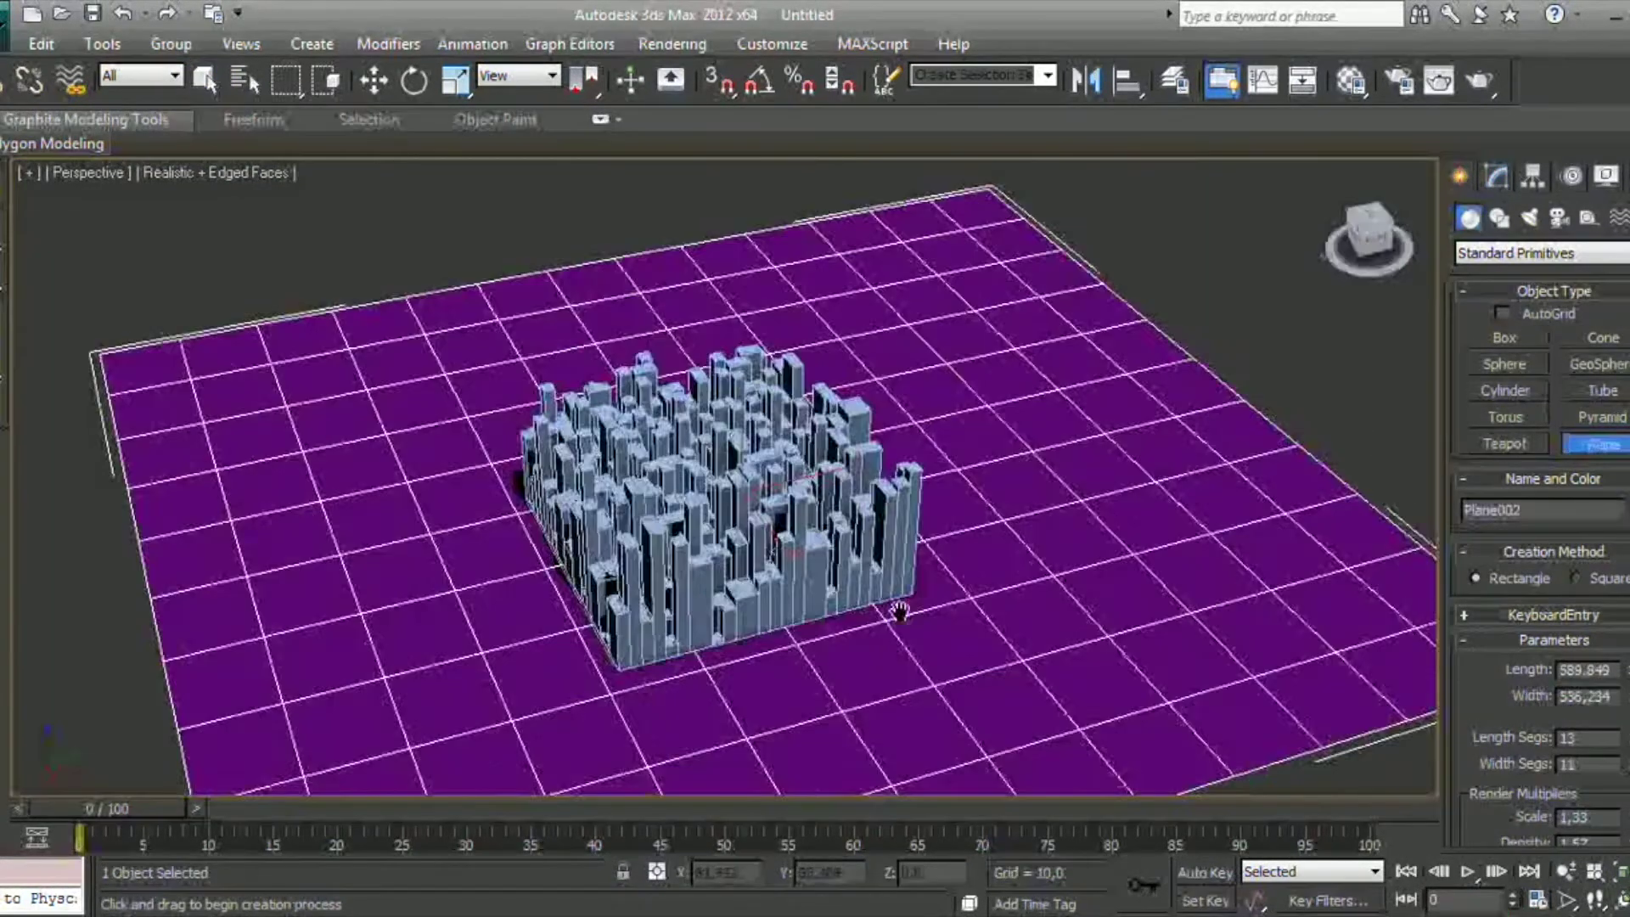
{"action": "right_click", "coordinate": [931, 684]}
{"action": "middle_click_drag", "start_coordinate": [932, 684], "coordinate": [1029, 529], "text": "alt"}
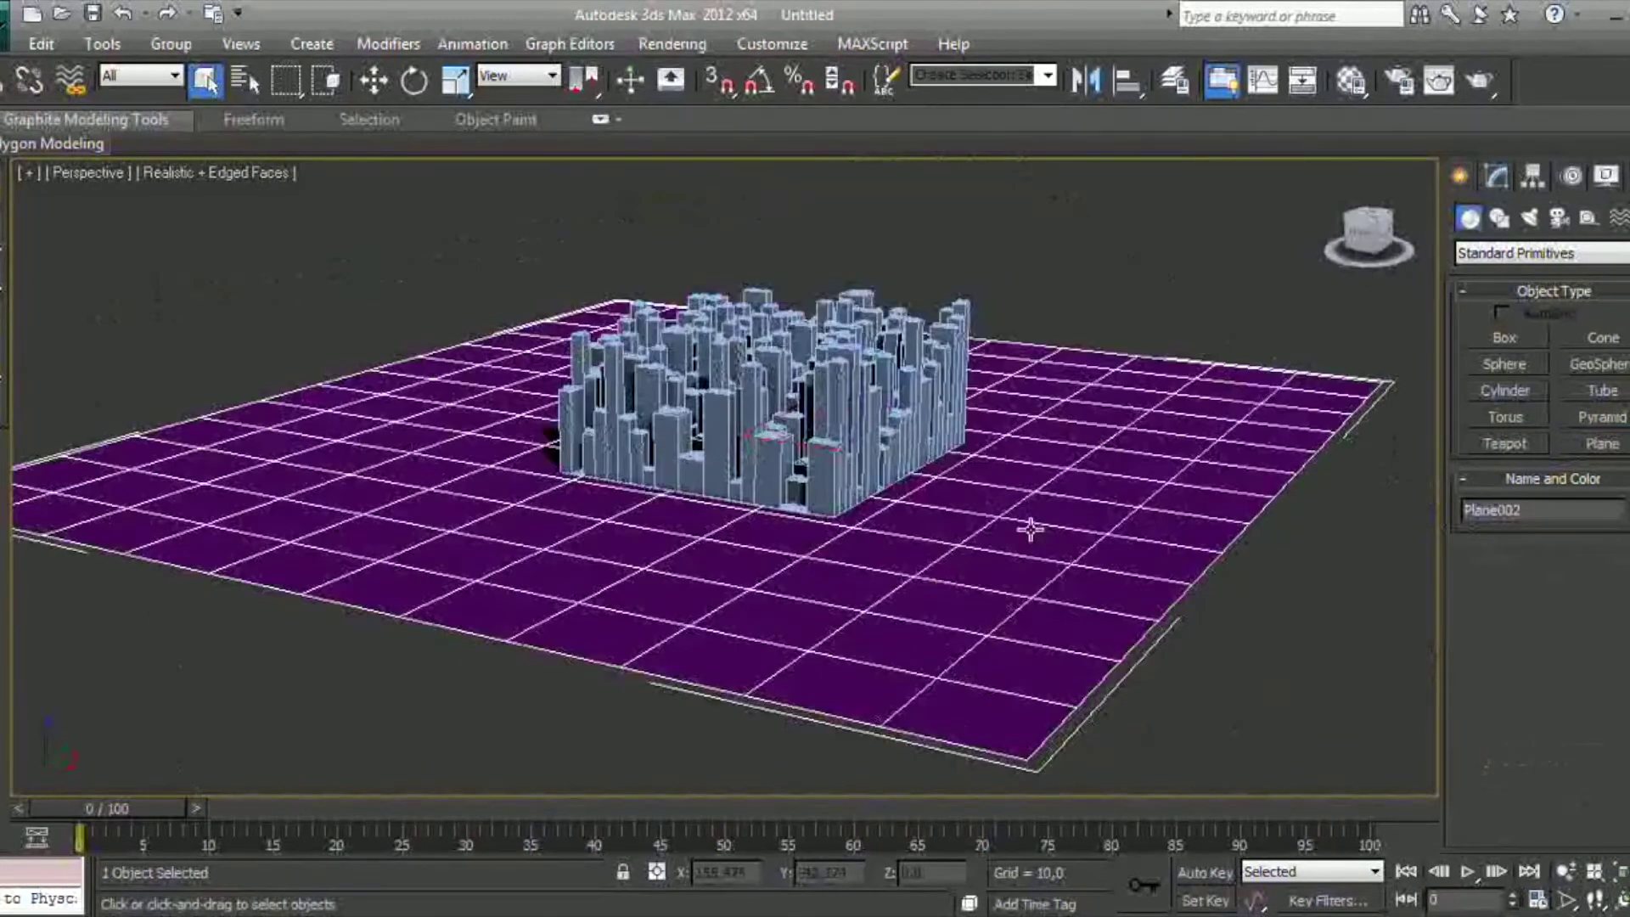
{"action": "key", "text": "m"}
{"action": "left_click", "coordinate": [218, 387]}
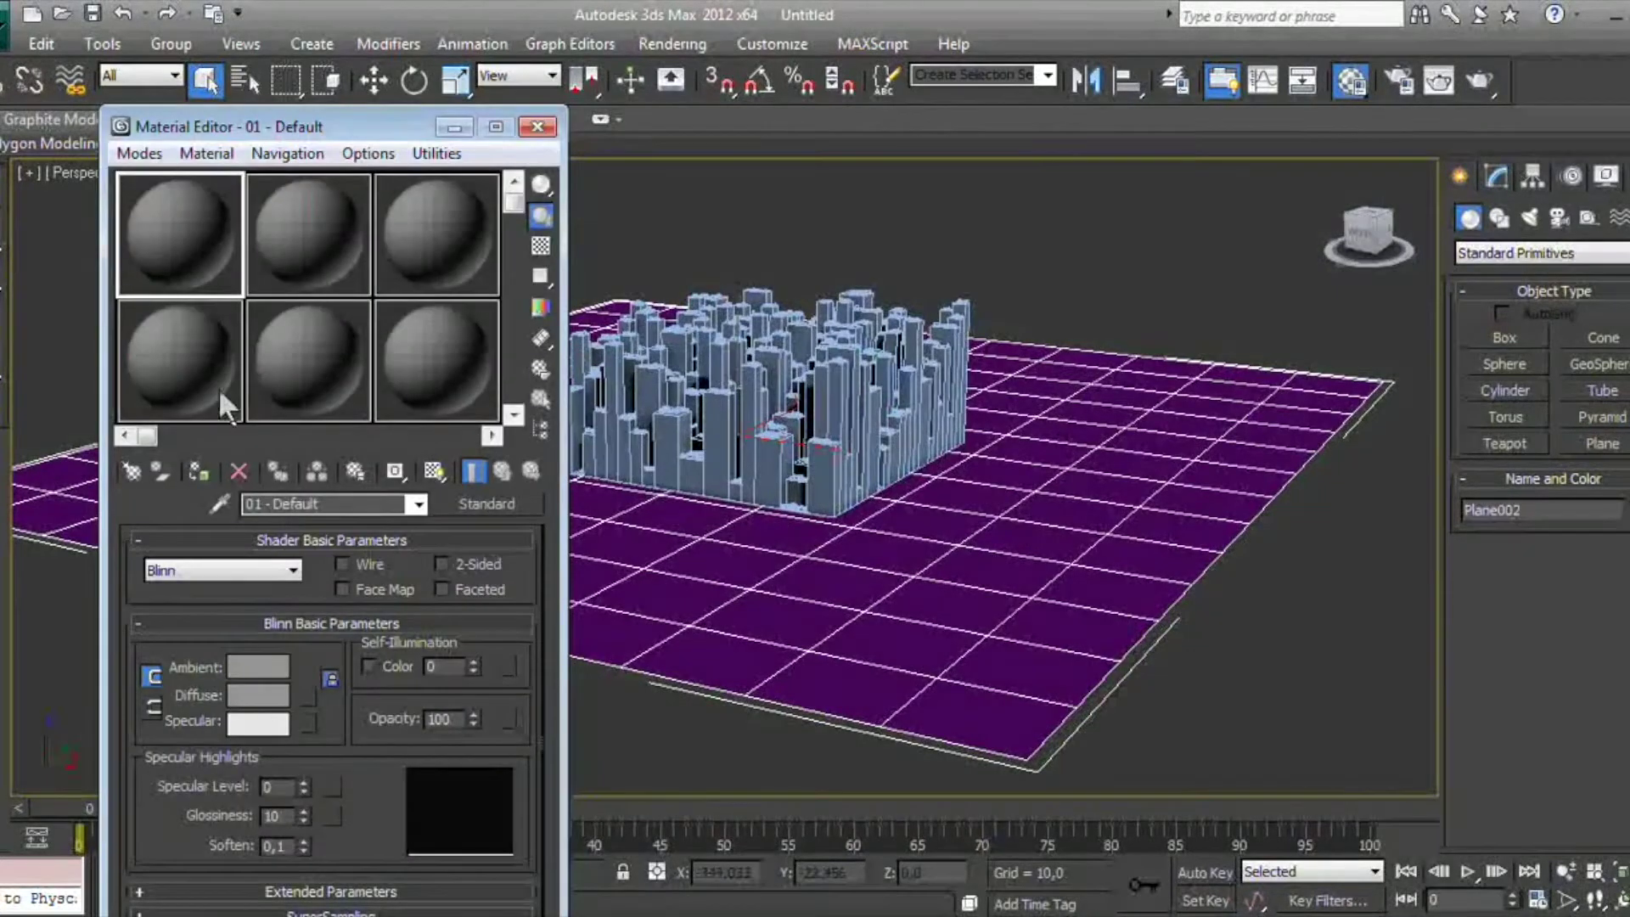
Give the ground material a dark grey Diffuse colour
{"action": "left_click", "coordinate": [259, 694]}
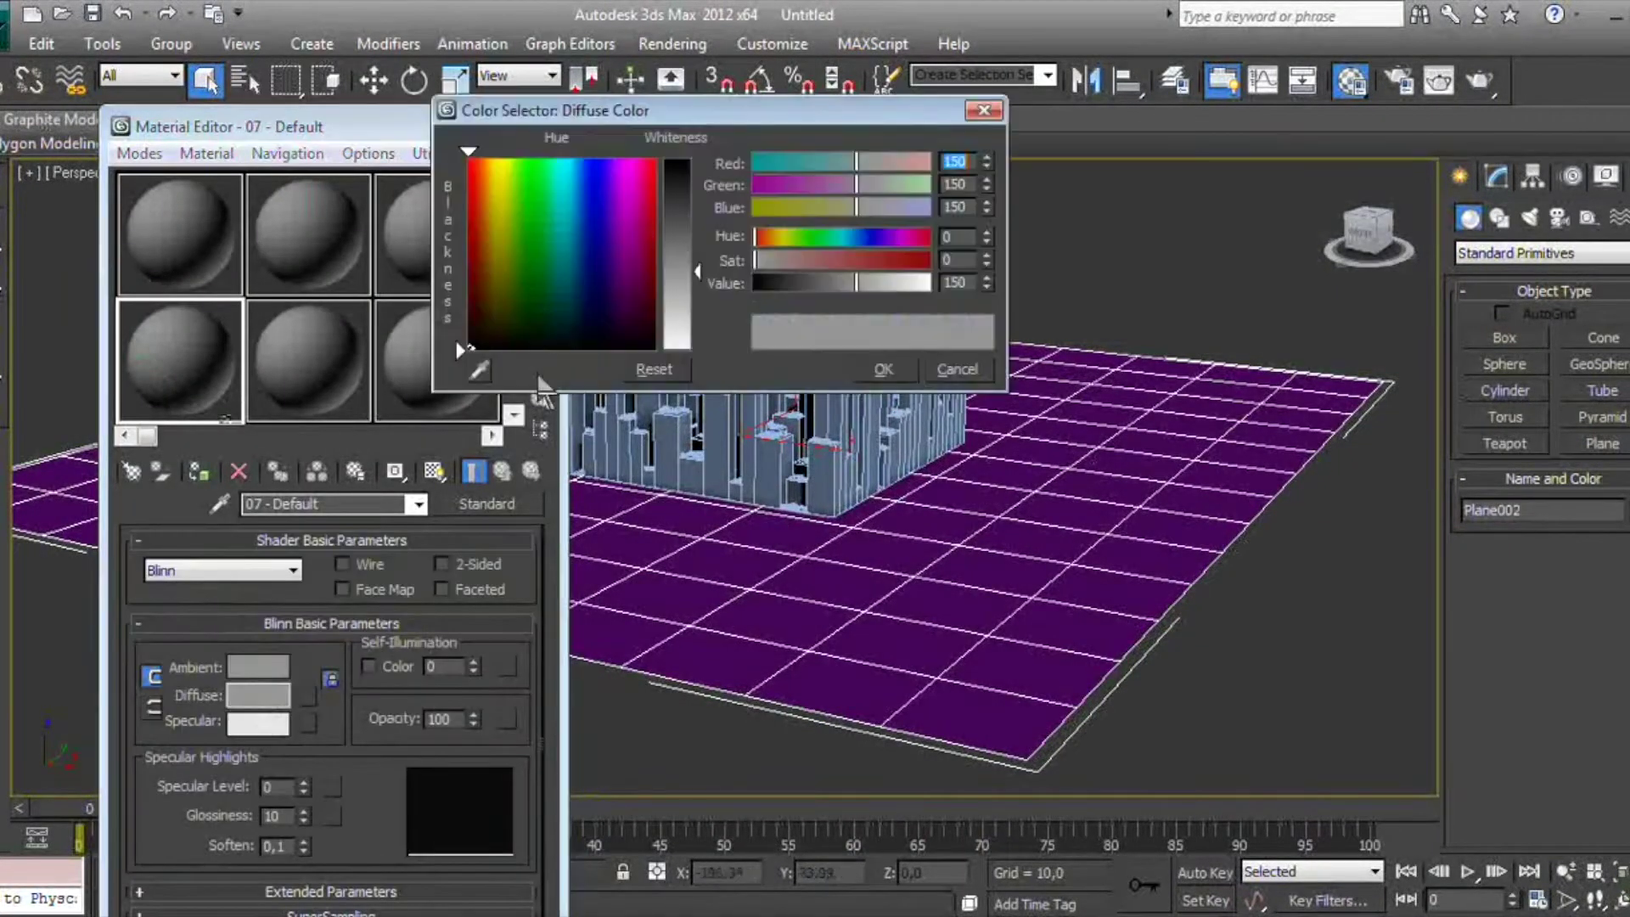
{"action": "left_click_drag", "start_coordinate": [817, 282], "coordinate": [781, 283]}
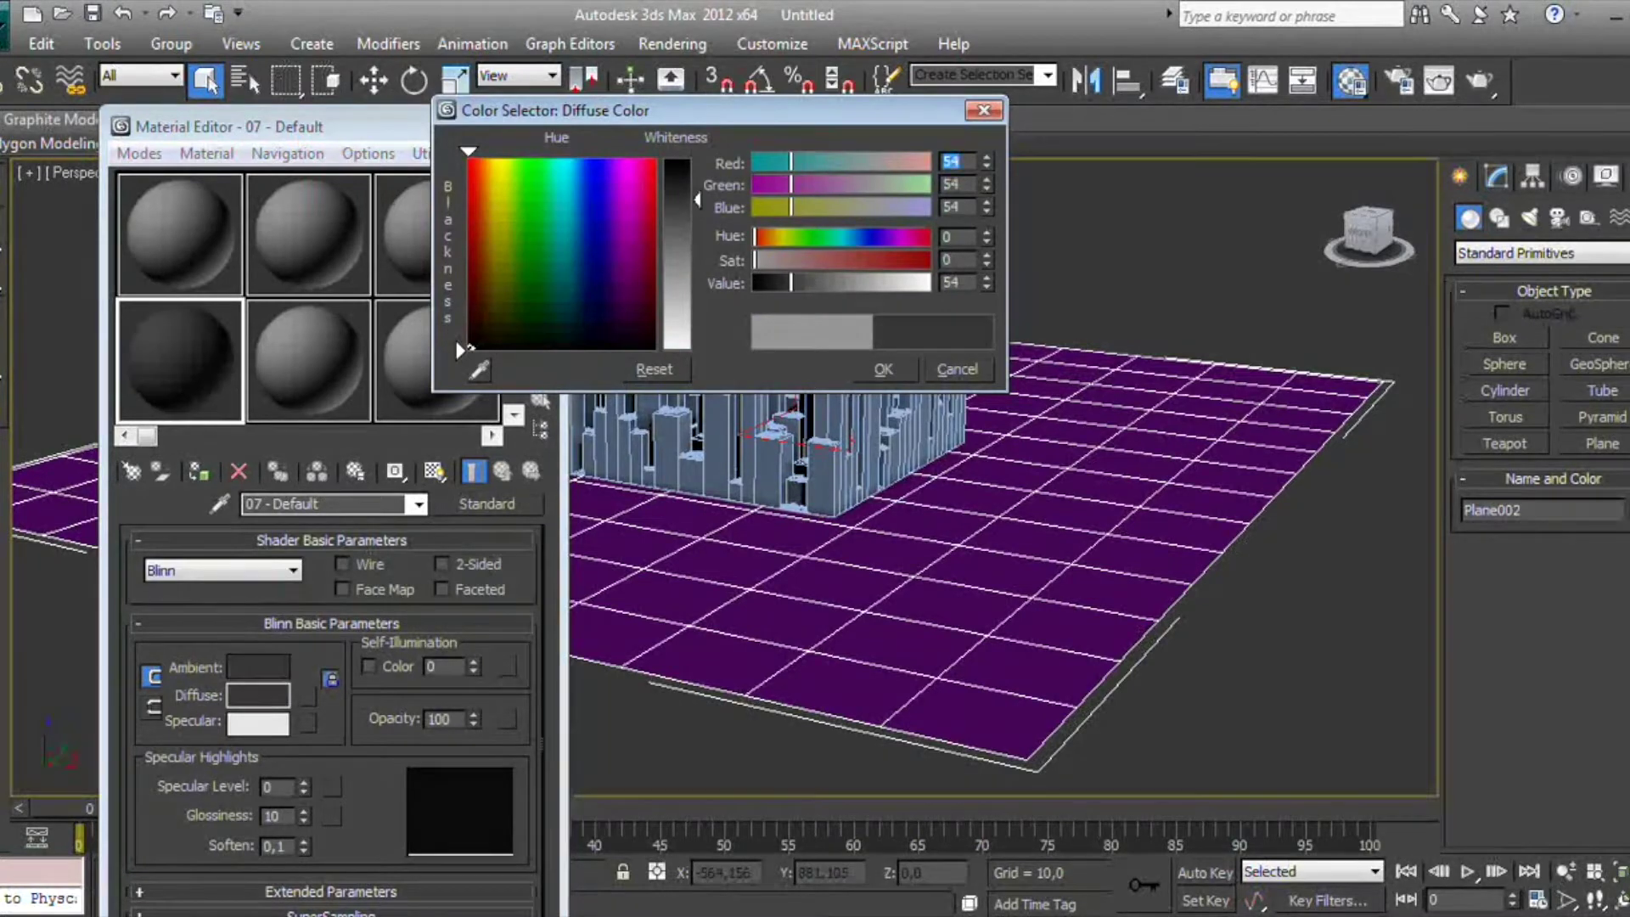
{"action": "left_click", "coordinate": [883, 369]}
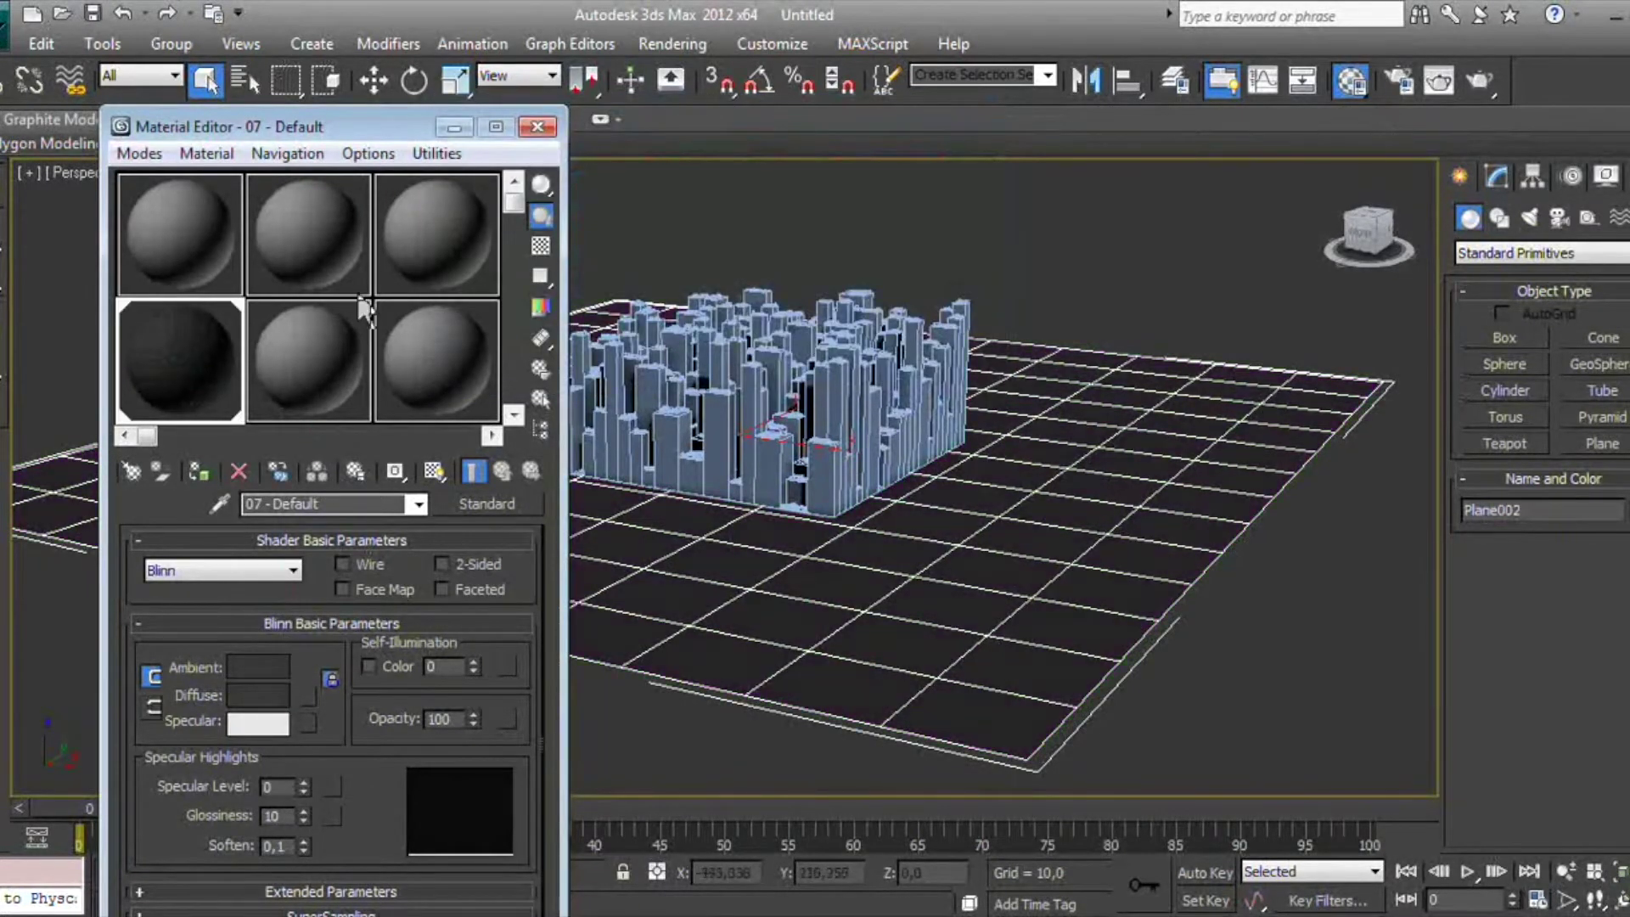
{"action": "left_click", "coordinate": [297, 255]}
Make material 01 - Default light grey and apply it to the city buildings
{"action": "left_click", "coordinate": [166, 236]}
{"action": "left_click", "coordinate": [263, 696]}
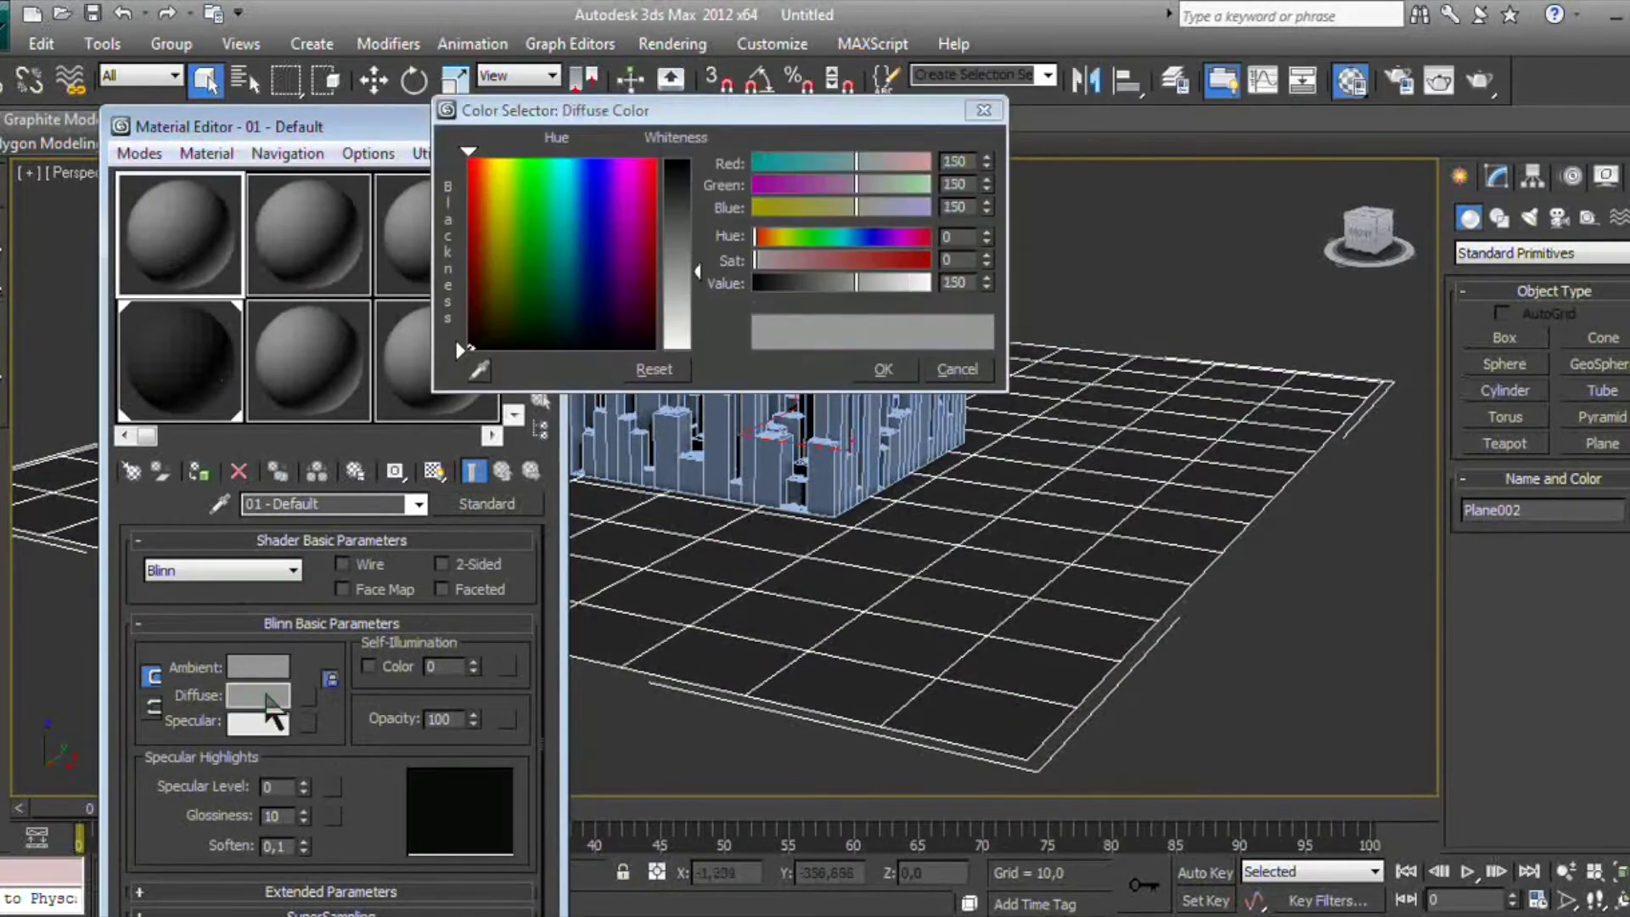
{"action": "left_click_drag", "start_coordinate": [677, 270], "coordinate": [676, 213]}
{"action": "left_click", "coordinate": [883, 369]}
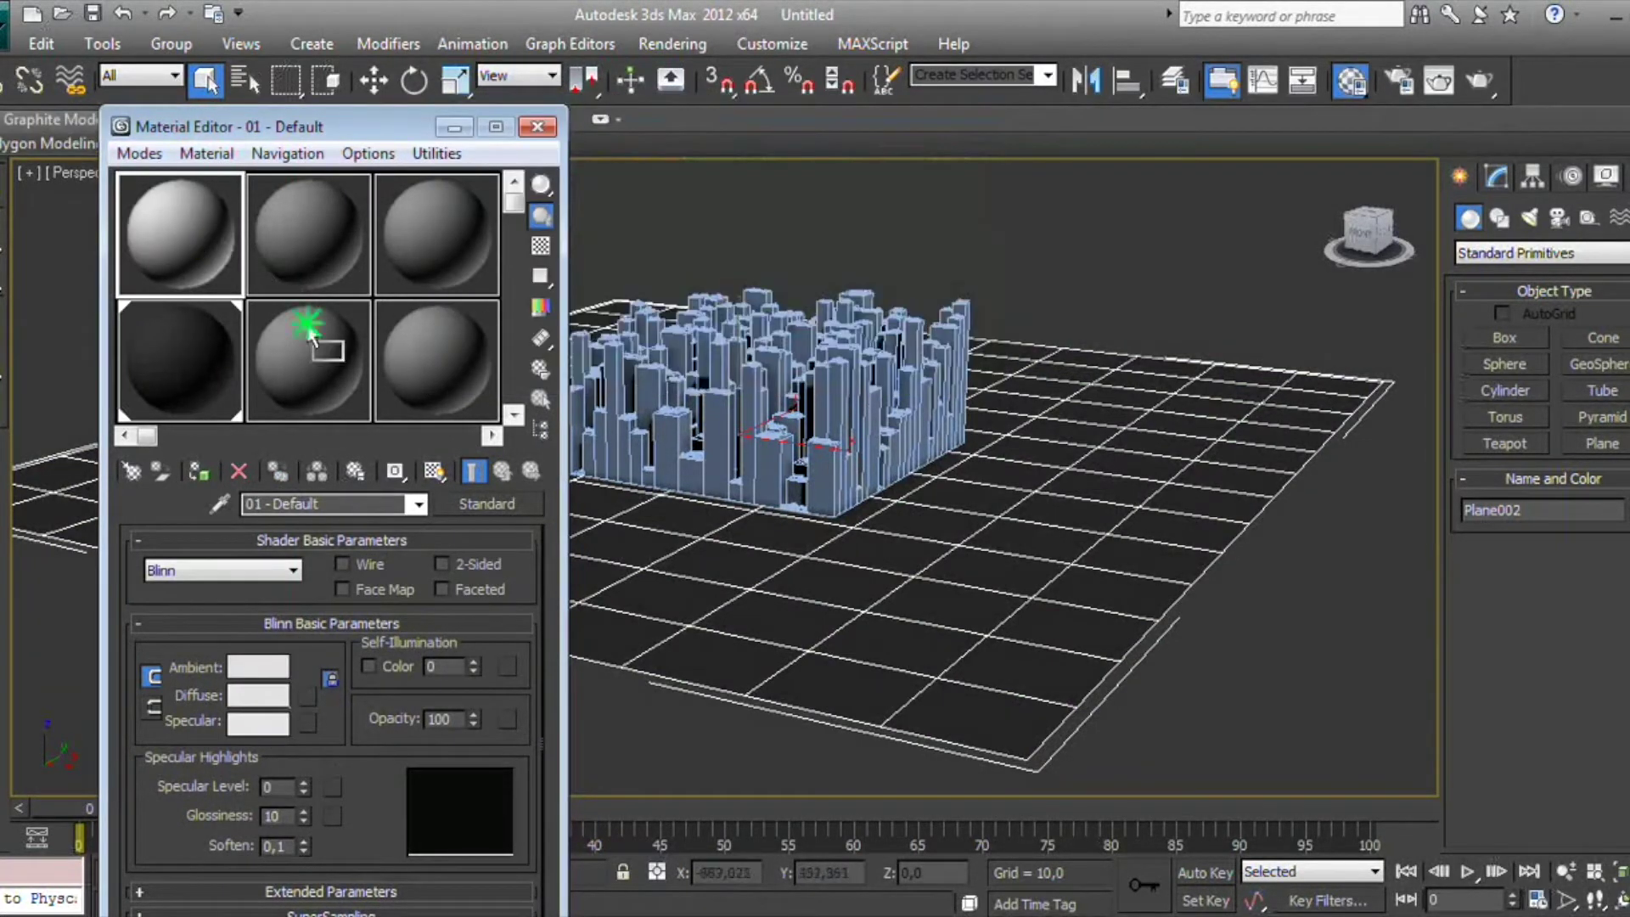
{"action": "left_click_drag", "start_coordinate": [208, 240], "coordinate": [801, 425]}
Close the Material Editor and bring up the Standard light types
{"action": "left_click", "coordinate": [538, 128]}
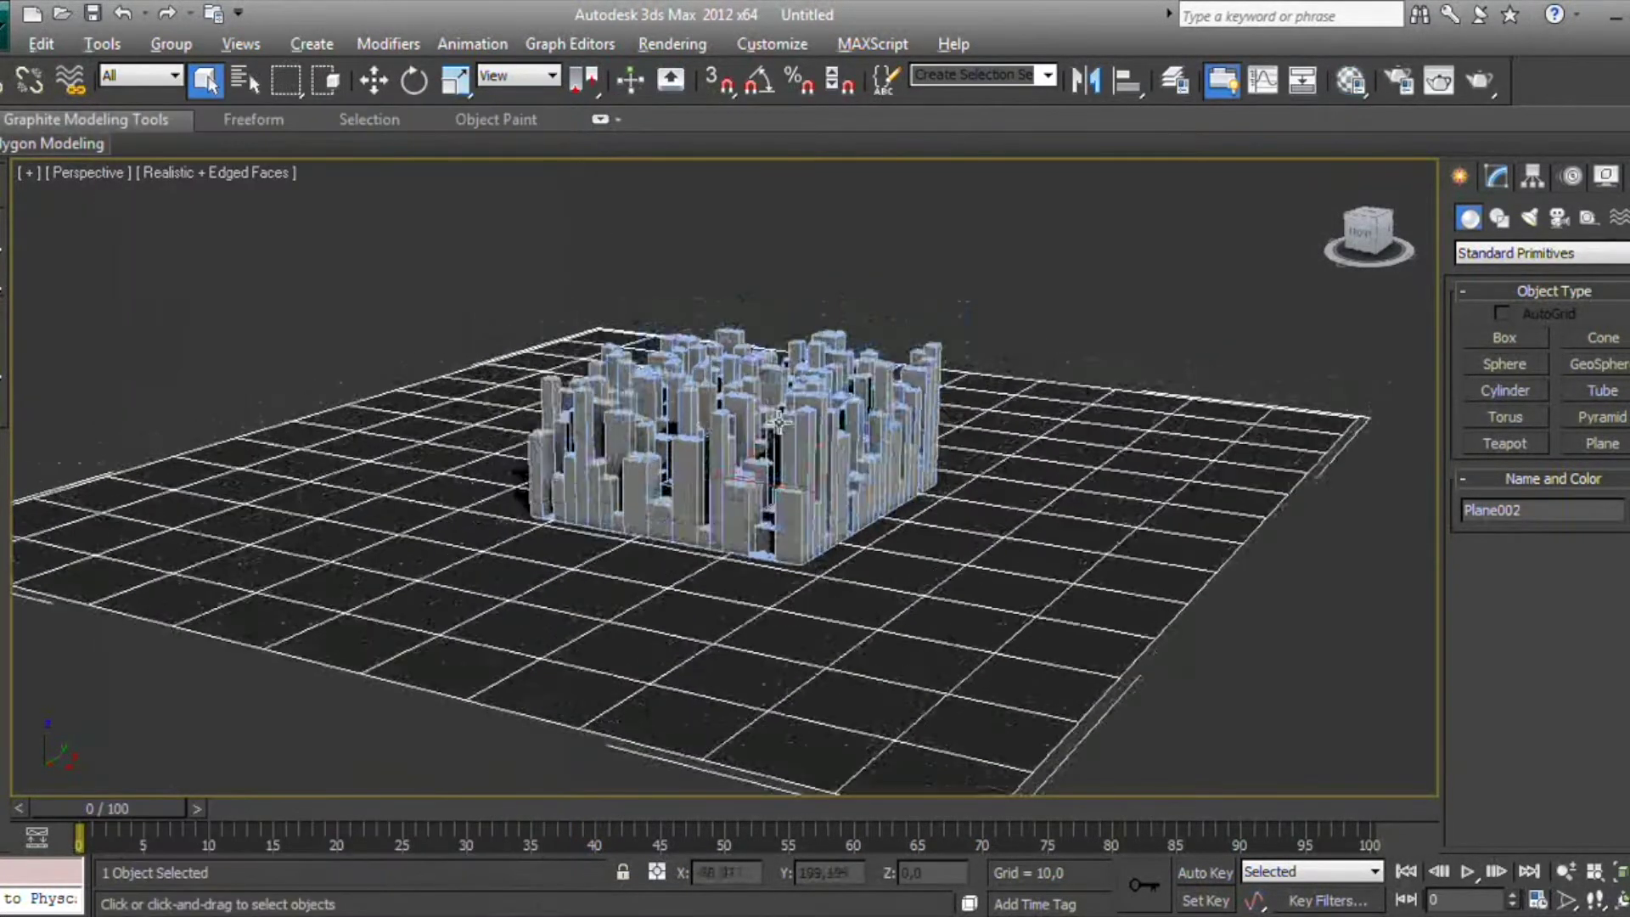
{"action": "middle_click_drag", "start_coordinate": [737, 475], "coordinate": [737, 503], "text": "alt"}
{"action": "scroll", "coordinate": [737, 502], "scroll_direction": "up", "scroll_amount": 3}
{"action": "scroll", "coordinate": [737, 503], "scroll_direction": "up", "scroll_amount": 5}
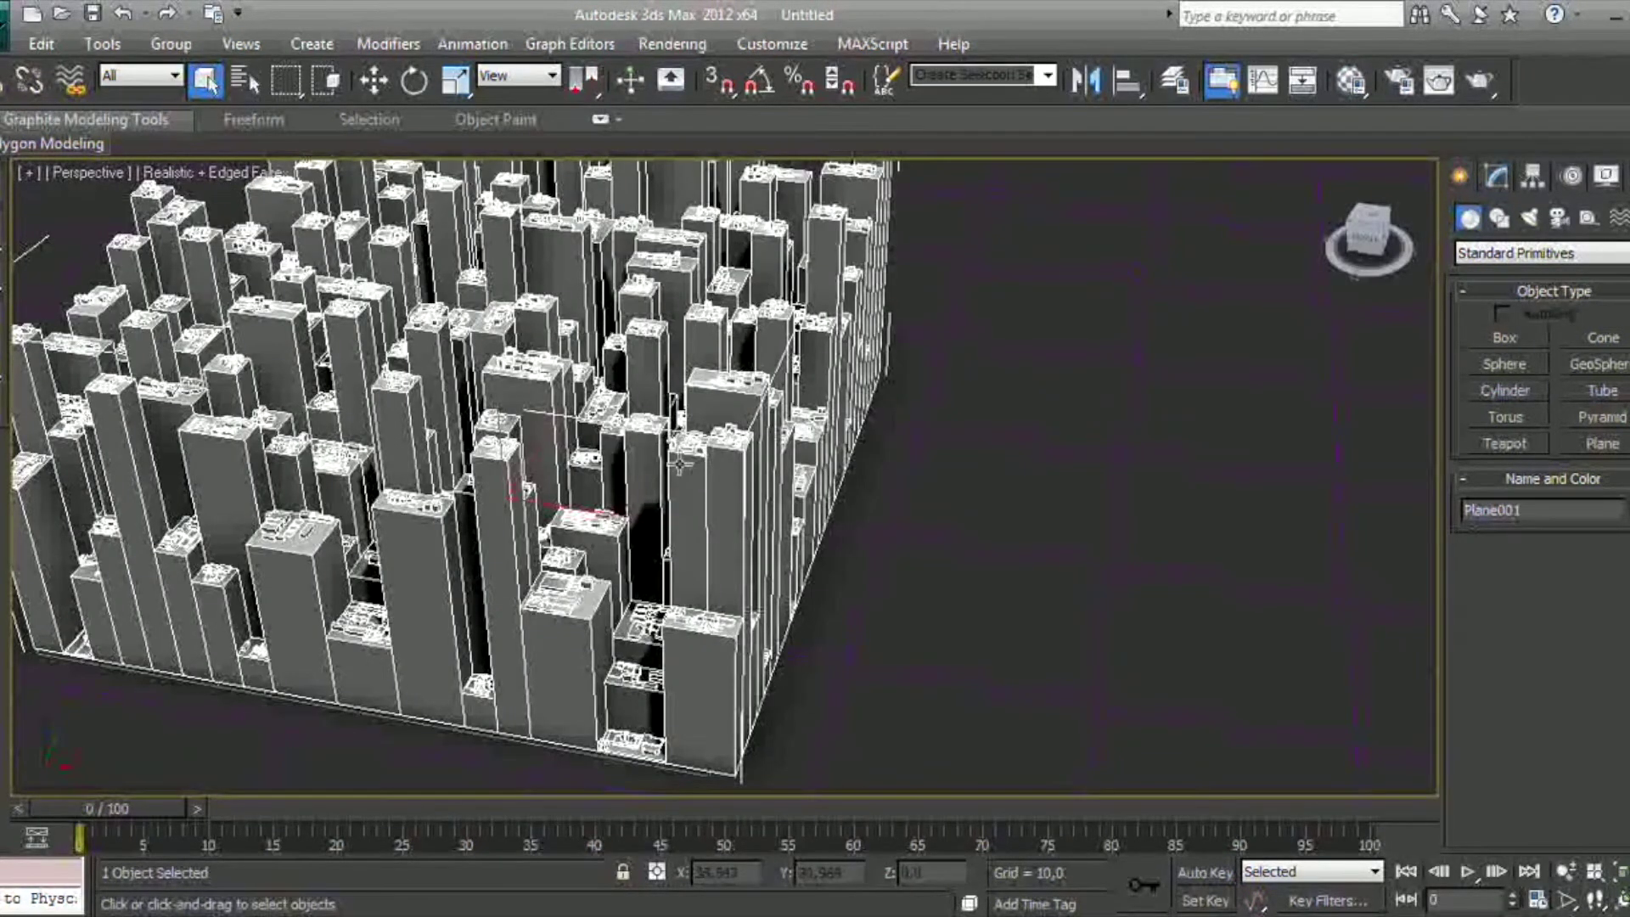
{"action": "mouse_move", "coordinate": [679, 464]}
{"action": "middle_mouse_down", "text": "alt"}
{"action": "mouse_move", "coordinate": [658, 467]}
{"action": "mouse_move", "coordinate": [677, 482]}
{"action": "mouse_move", "coordinate": [670, 513]}
{"action": "middle_mouse_up", "text": "alt"}
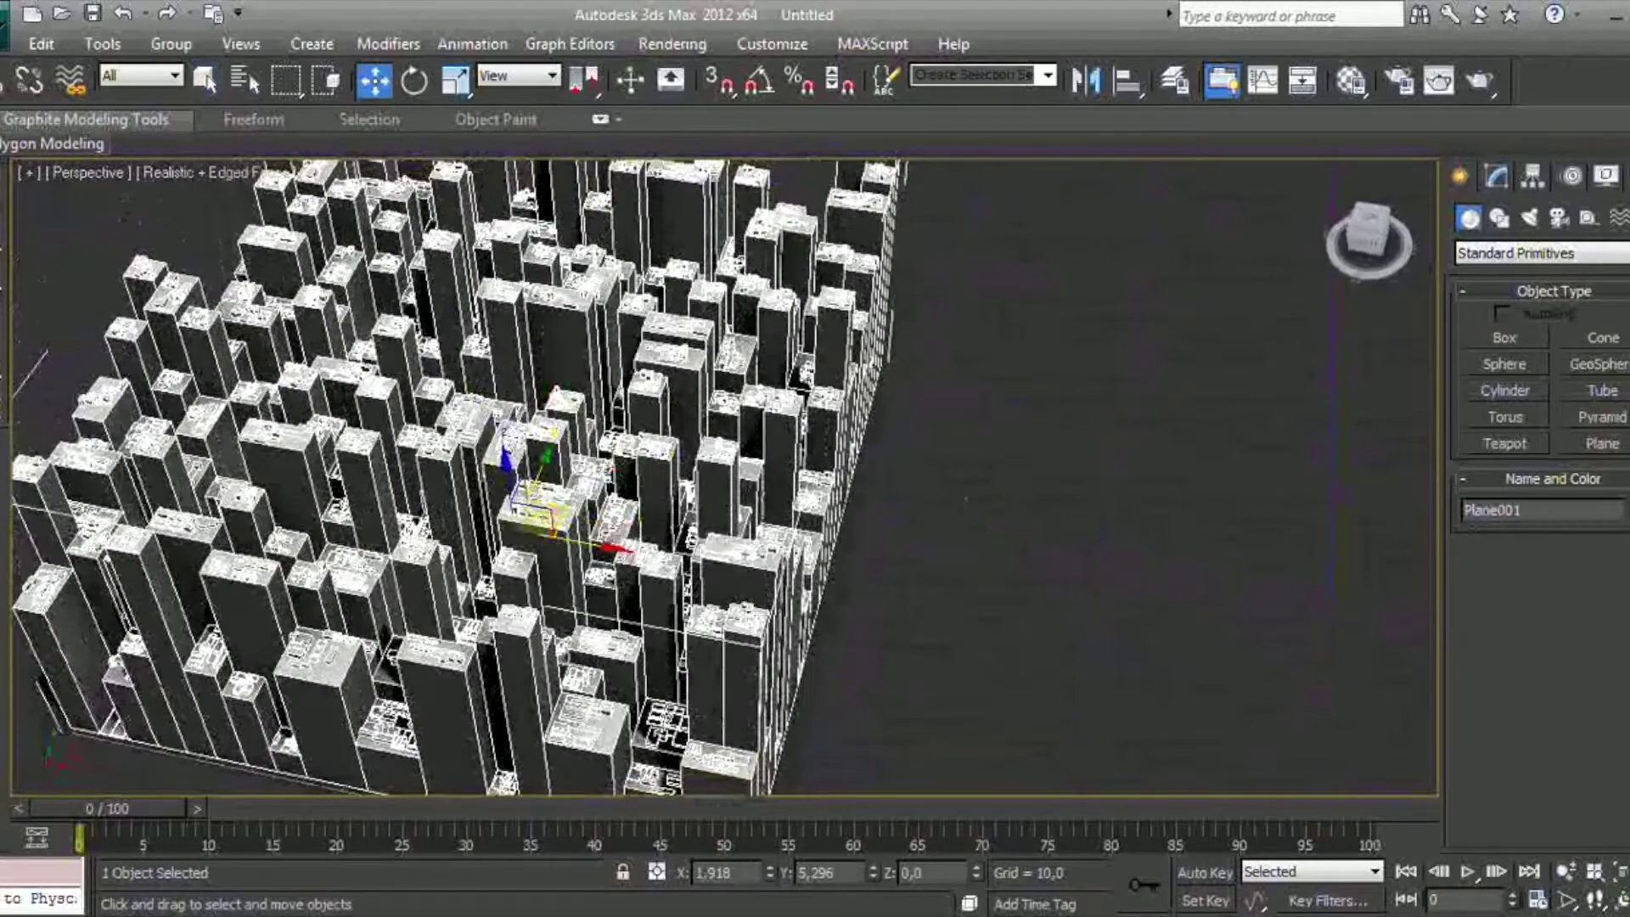
{"action": "left_click", "coordinate": [1528, 219]}
{"action": "left_click", "coordinate": [1519, 252]}
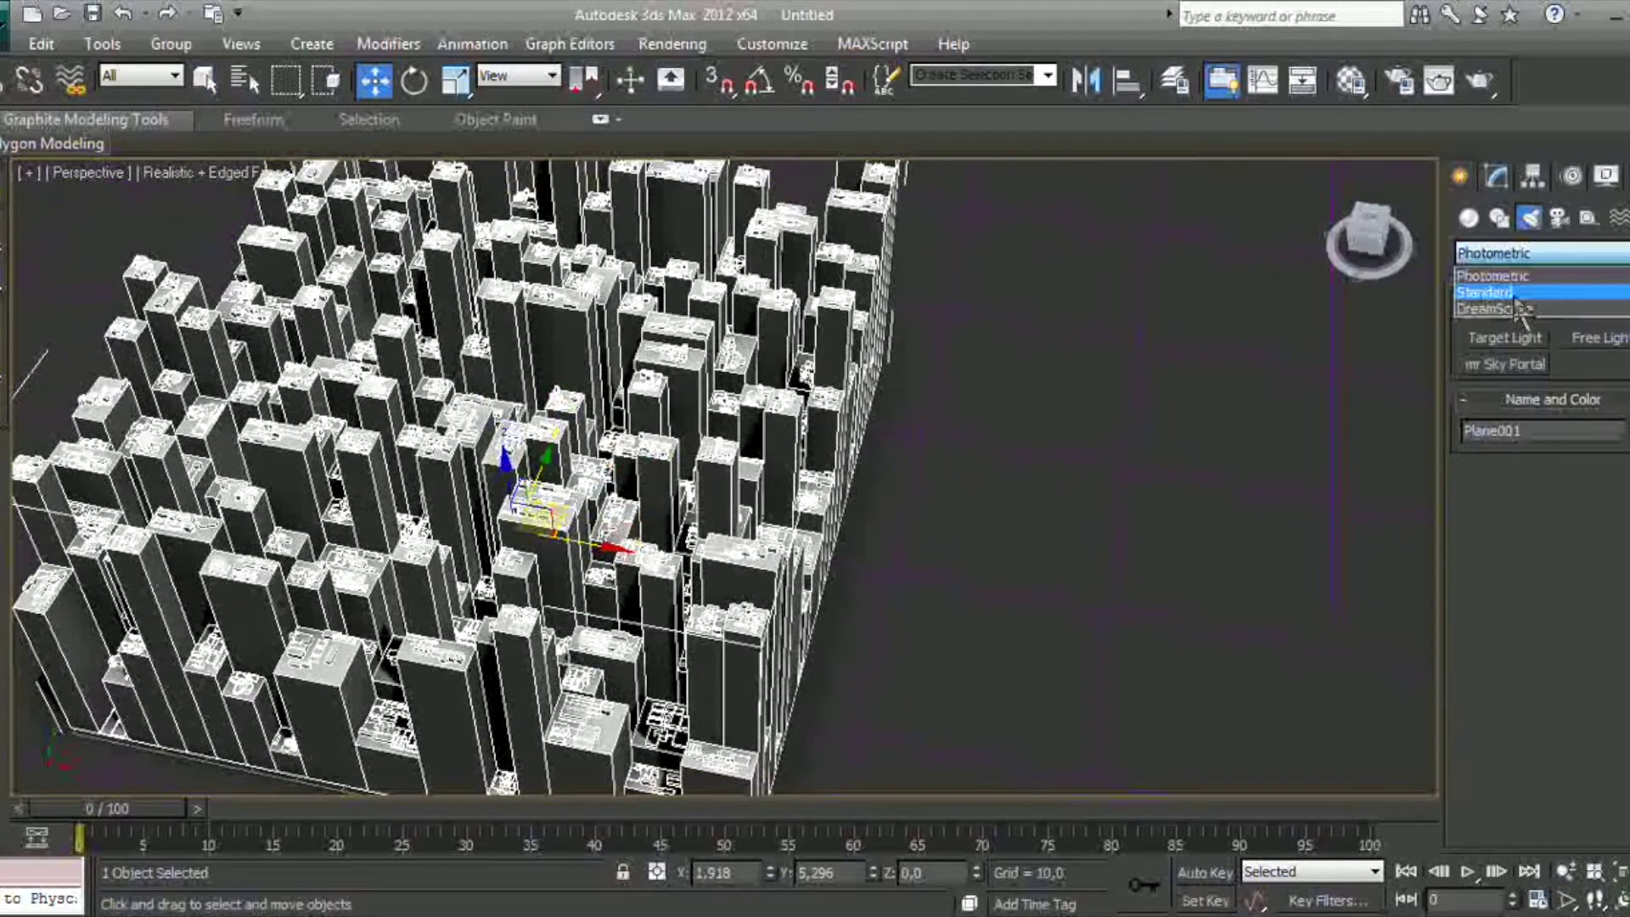
Place skylight Sky001 beside the city and tilt it about 47 degrees
{"action": "left_click", "coordinate": [1503, 280]}
{"action": "left_click", "coordinate": [1600, 394]}
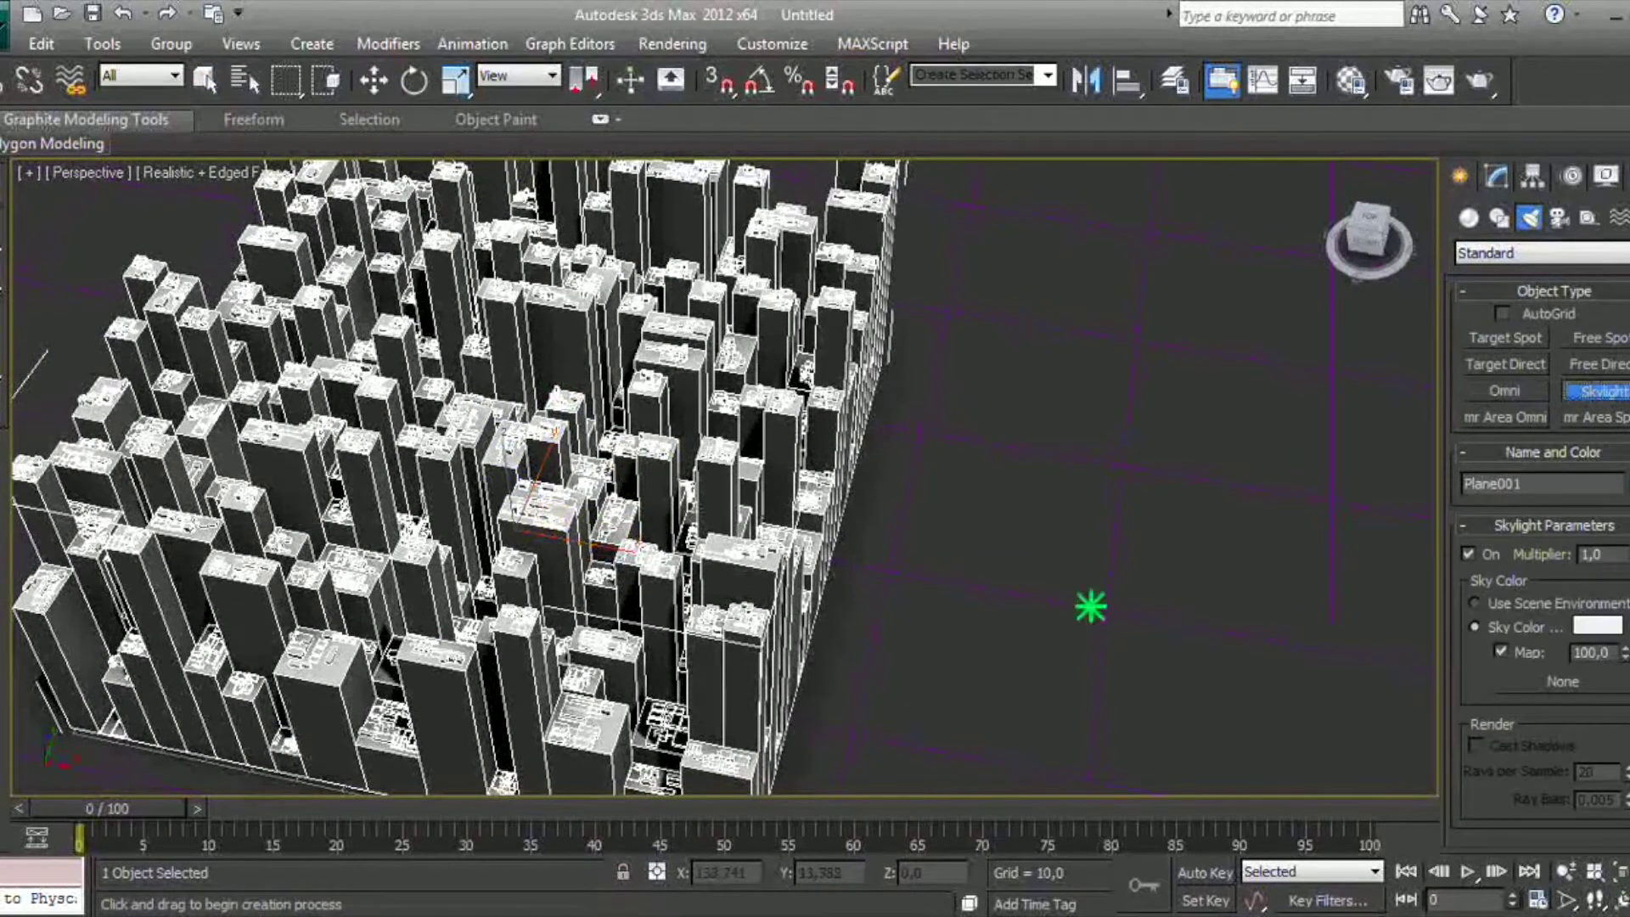
{"action": "left_click", "coordinate": [1090, 606]}
{"action": "key", "text": "w"}
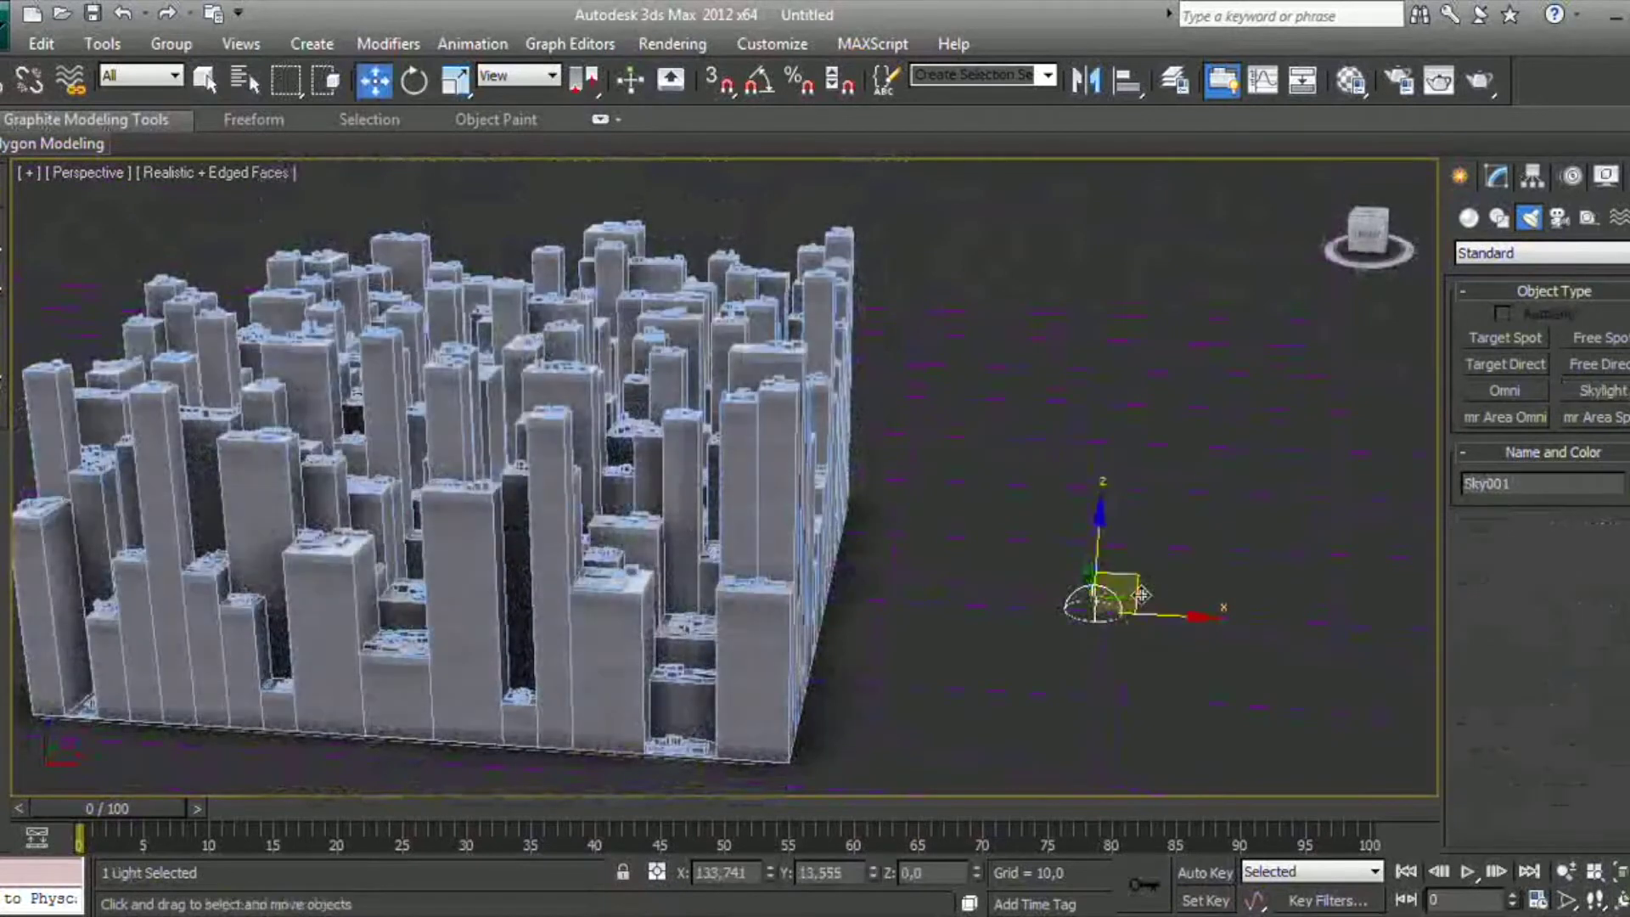
{"action": "key", "text": "e"}
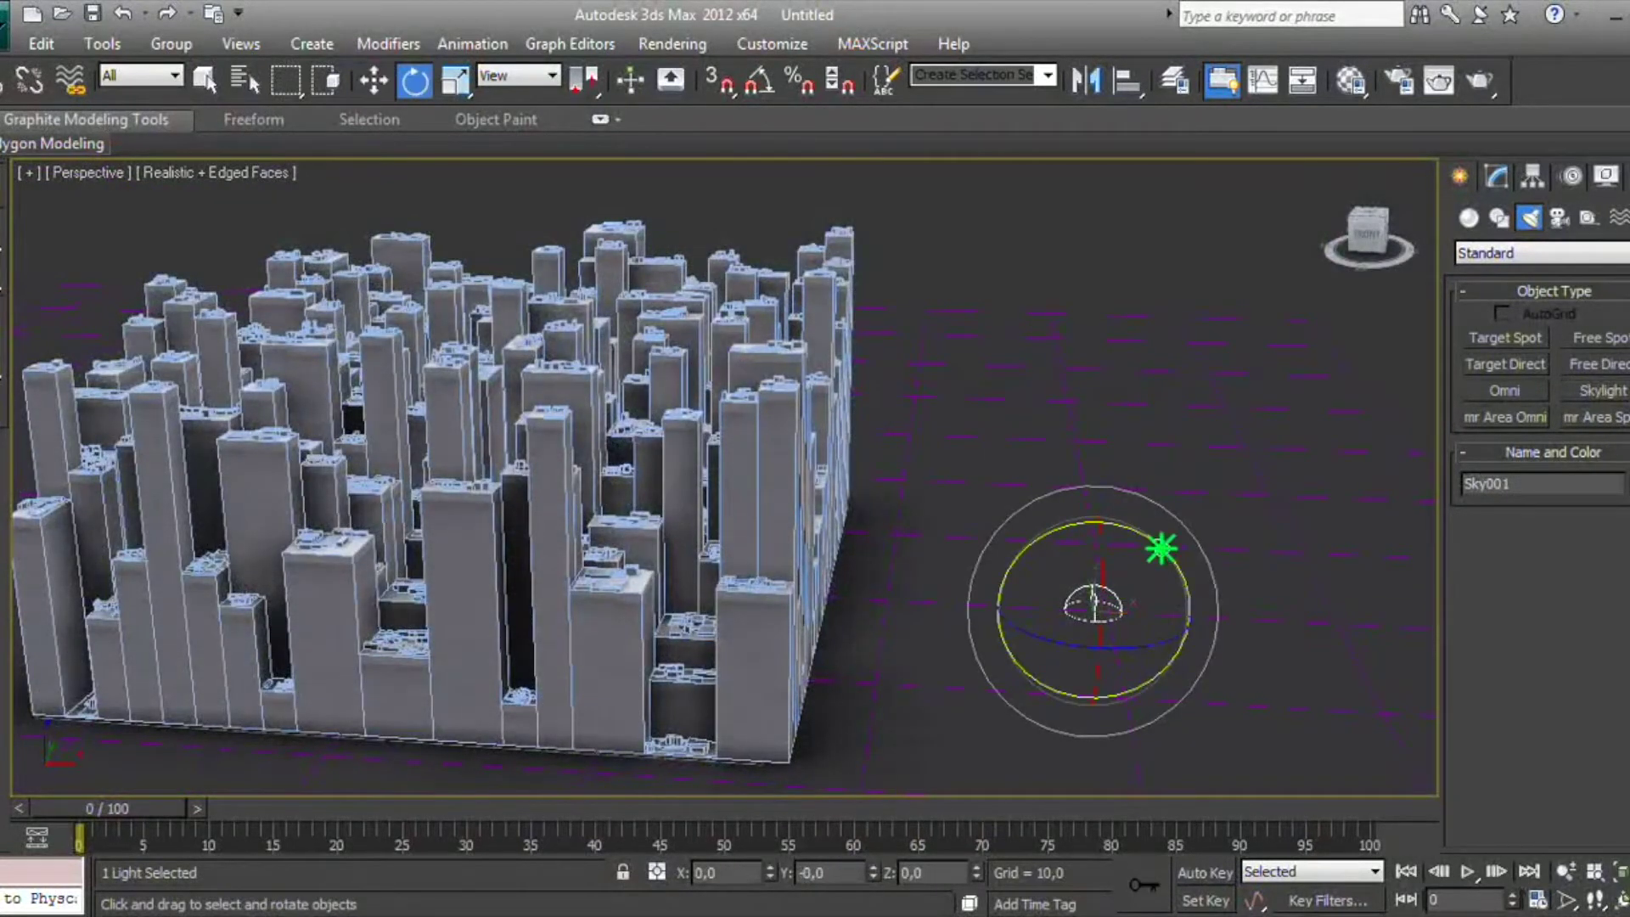
{"action": "left_click_drag", "start_coordinate": [1161, 548], "coordinate": [1255, 626]}
Raise the skylight well above the ground
{"action": "key", "text": "w"}
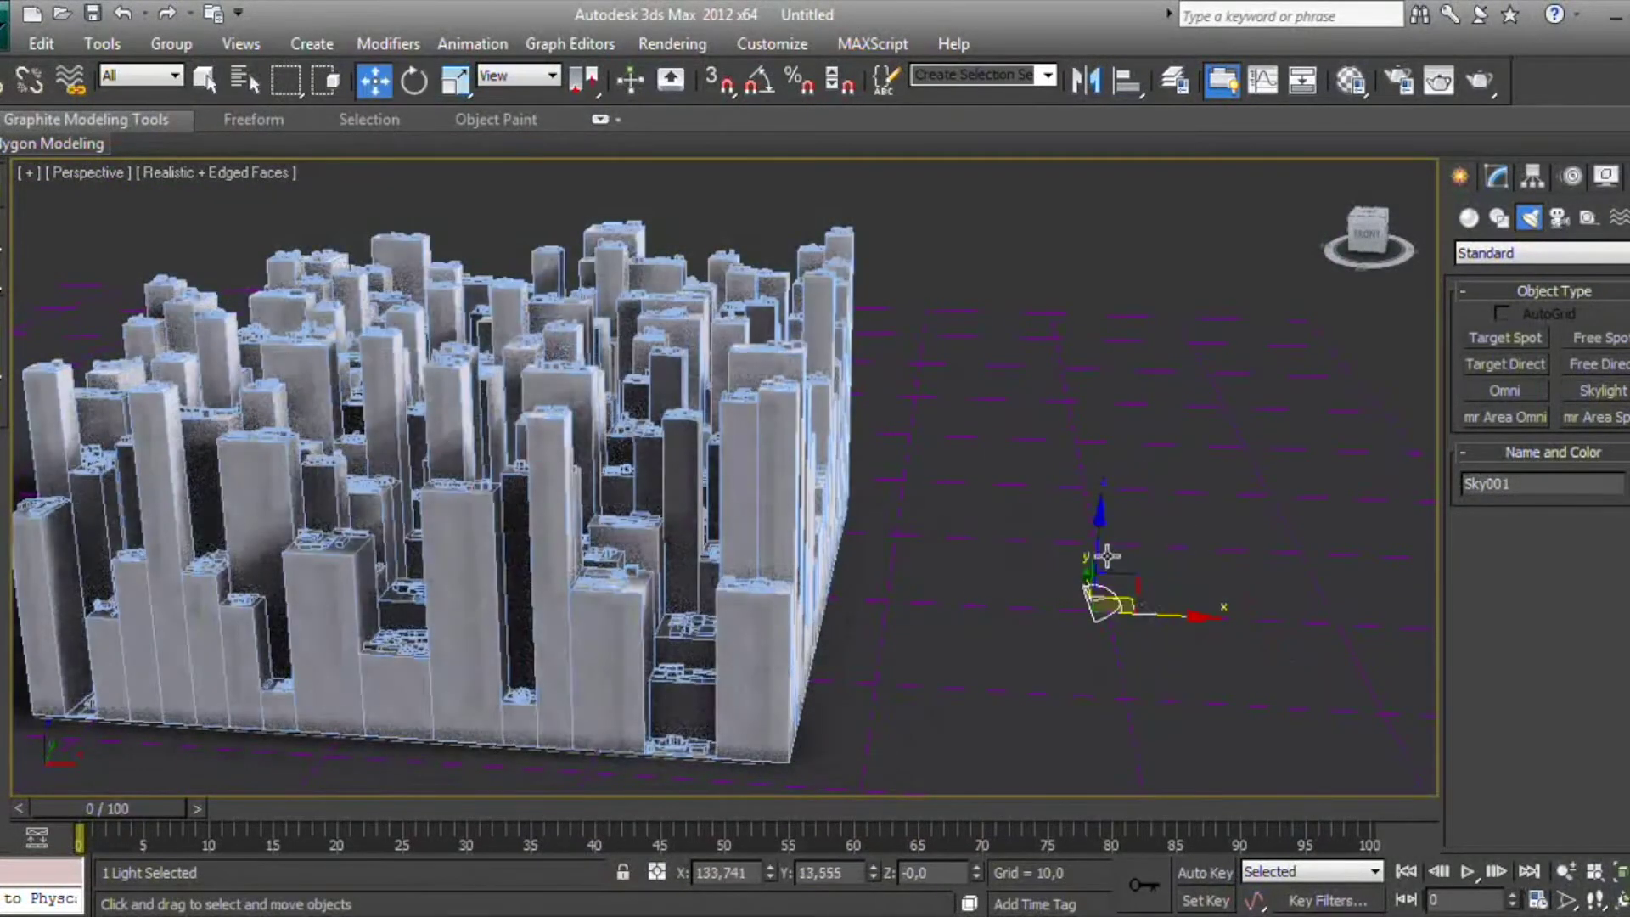
{"action": "left_click_drag", "start_coordinate": [1095, 594], "coordinate": [1120, 207]}
{"action": "mouse_move", "coordinate": [1105, 207]}
{"action": "middle_mouse_down"}
{"action": "mouse_move", "coordinate": [1040, 469]}
{"action": "mouse_move", "coordinate": [941, 599]}
{"action": "middle_mouse_up"}
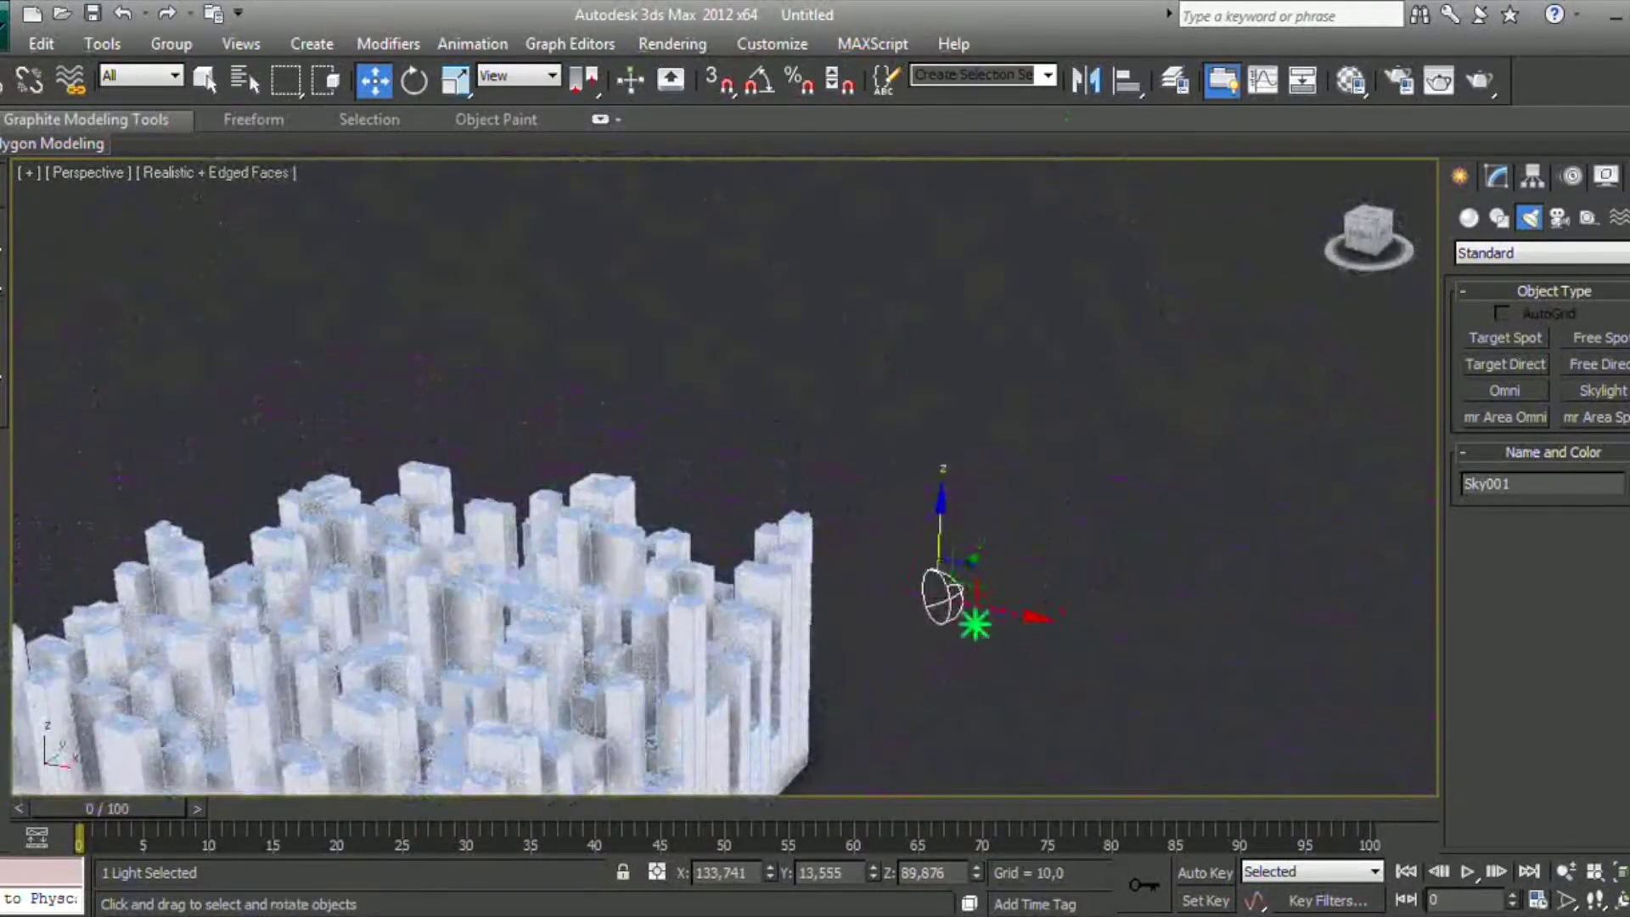
{"action": "middle_click_drag", "start_coordinate": [982, 644], "coordinate": [1027, 632], "text": "alt"}
Rotate the skylight slightly back and move it higher above the city
{"action": "key", "text": "e"}
{"action": "left_click_drag", "start_coordinate": [1027, 548], "coordinate": [1037, 532]}
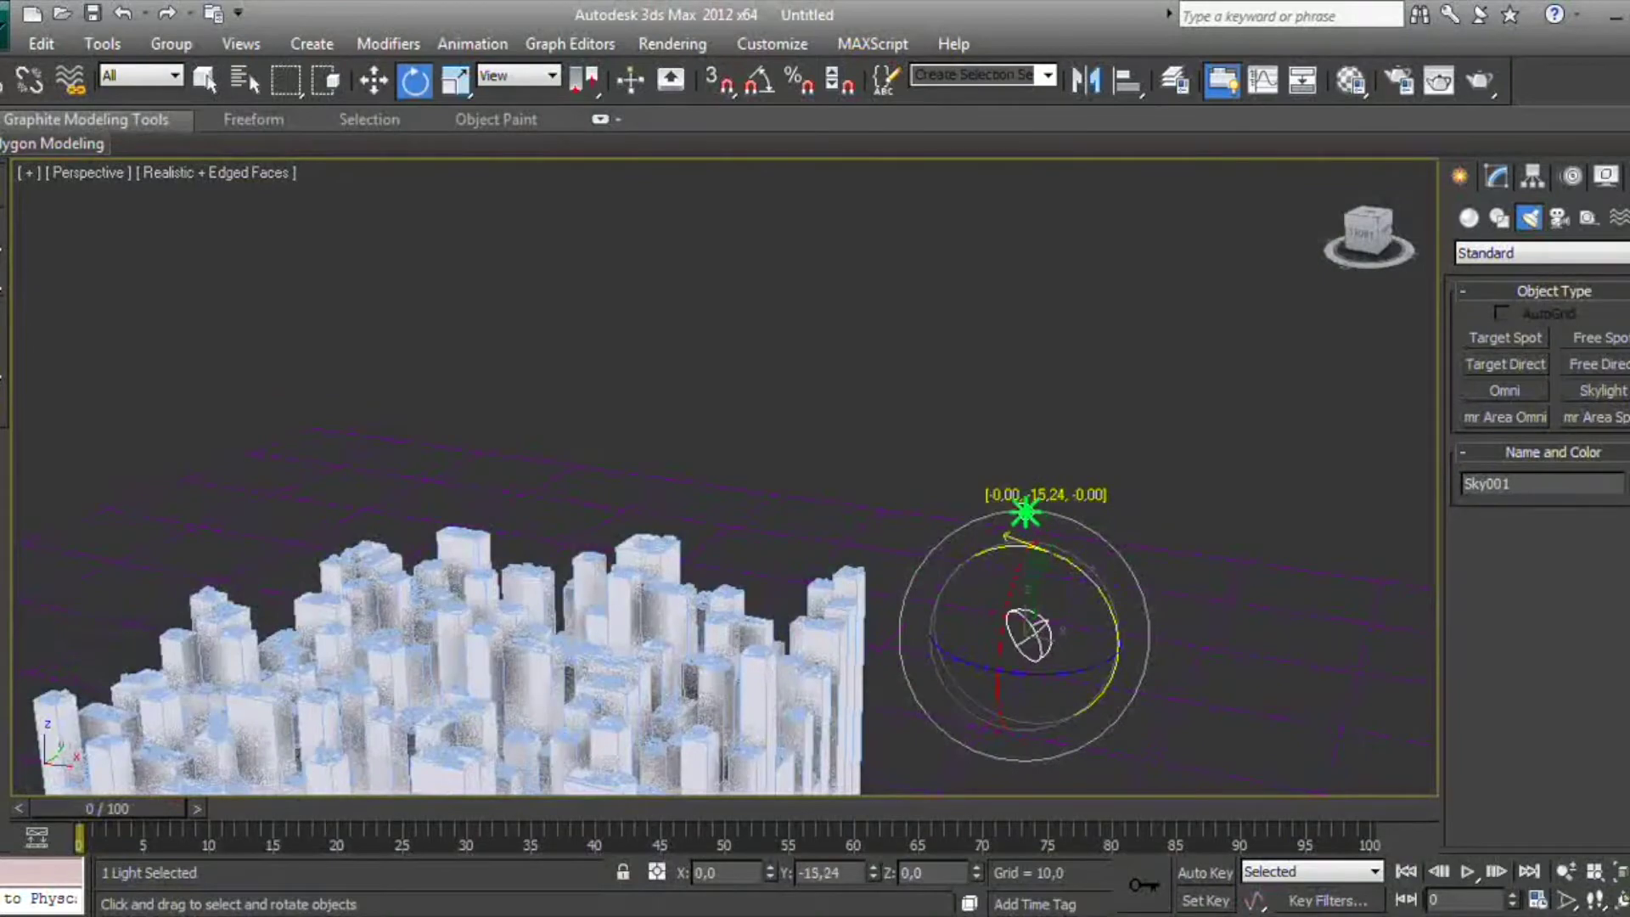
{"action": "key", "text": "w"}
{"action": "left_click_drag", "start_coordinate": [1066, 603], "coordinate": [1092, 378]}
{"action": "middle_click_drag", "start_coordinate": [739, 638], "coordinate": [870, 613], "text": "alt"}
{"action": "scroll", "coordinate": [883, 547], "scroll_direction": "up", "scroll_amount": 5}
Frame the skylit city buildings and select the Plane001 greeble mesh in the Perspective view
{"action": "mouse_move", "coordinate": [883, 548]}
{"action": "middle_mouse_down", "text": "alt"}
{"action": "mouse_move", "coordinate": [901, 490]}
{"action": "mouse_move", "coordinate": [1004, 699]}
{"action": "mouse_move", "coordinate": [1061, 464]}
{"action": "mouse_move", "coordinate": [975, 556]}
{"action": "mouse_move", "coordinate": [993, 562]}
{"action": "middle_mouse_up", "text": "alt"}
{"action": "scroll", "coordinate": [1061, 464], "scroll_direction": "up", "scroll_amount": 5}
{"action": "scroll", "coordinate": [975, 557], "scroll_direction": "up", "scroll_amount": 4}
{"action": "scroll", "coordinate": [993, 561], "scroll_direction": "down", "scroll_amount": 5}
{"action": "scroll", "coordinate": [1055, 546], "scroll_direction": "up", "scroll_amount": 6}
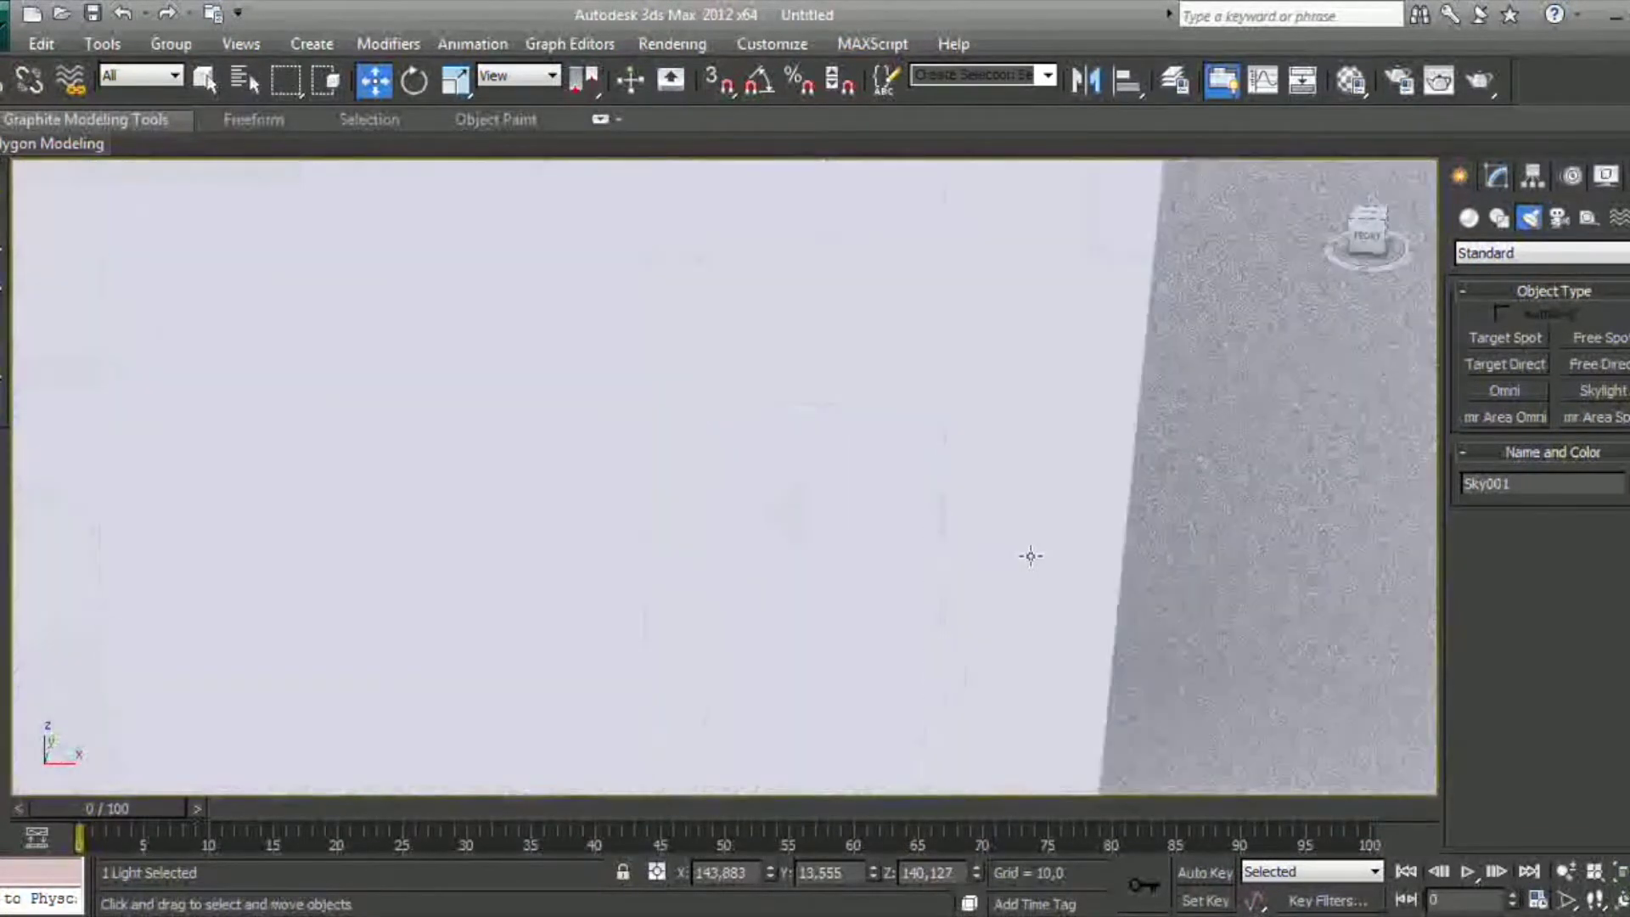
{"action": "scroll", "coordinate": [1029, 600], "scroll_direction": "down", "scroll_amount": 5}
{"action": "scroll", "coordinate": [917, 552], "scroll_direction": "down", "scroll_amount": 3}
{"action": "scroll", "coordinate": [974, 586], "scroll_direction": "up", "scroll_amount": 2}
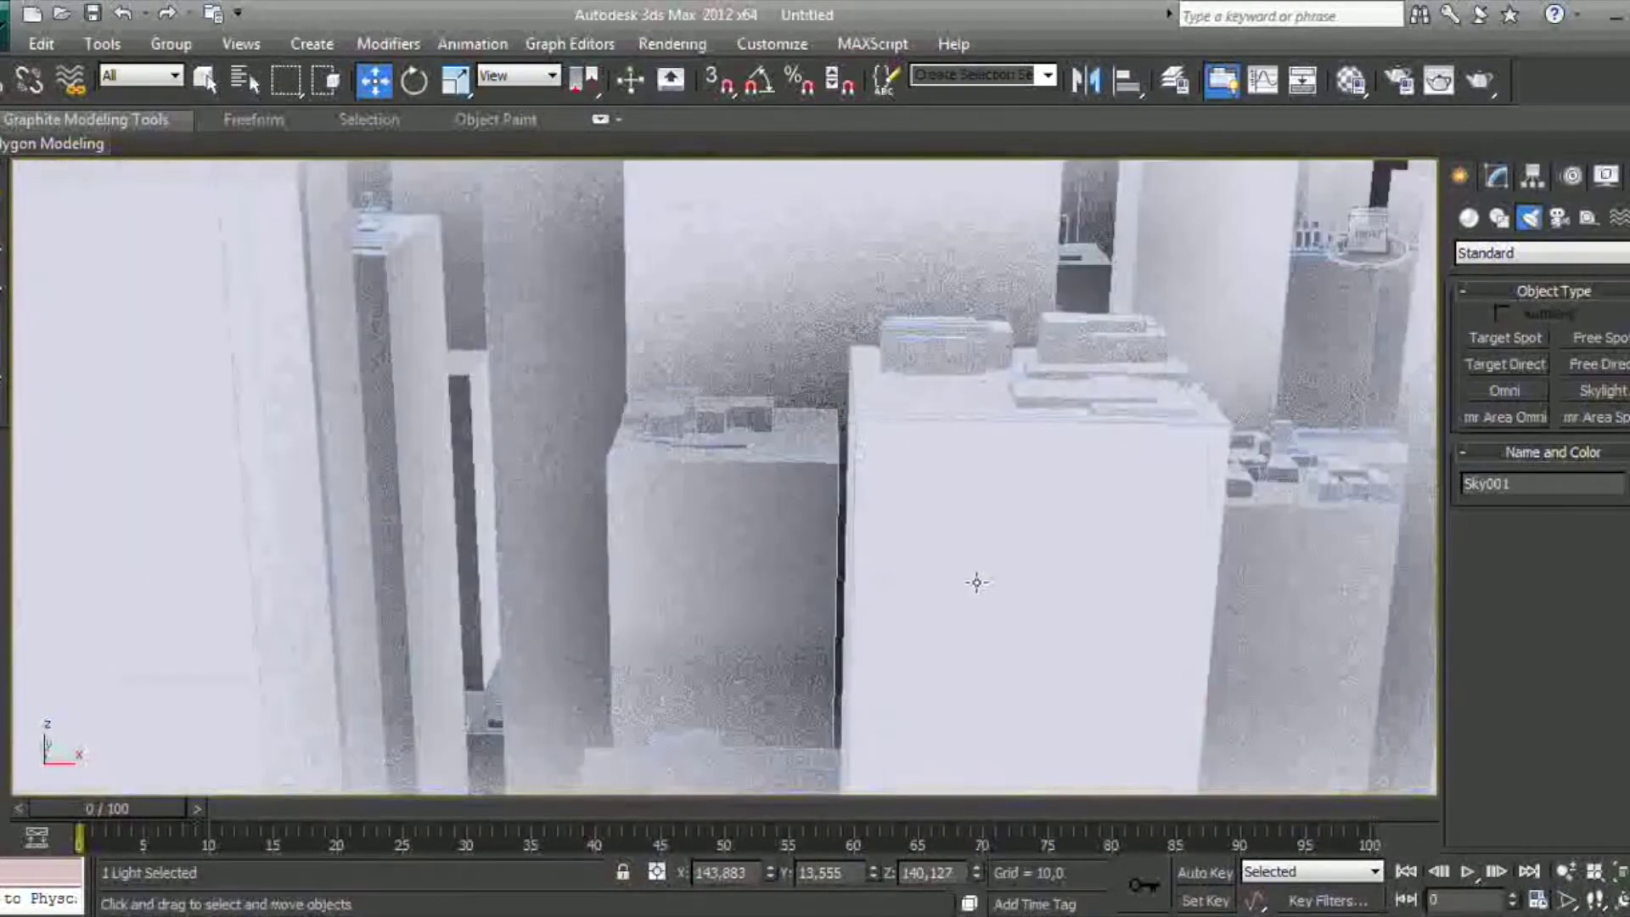
{"action": "left_click", "coordinate": [1058, 625]}
{"action": "scroll", "coordinate": [1061, 626], "scroll_direction": "down", "scroll_amount": 6}
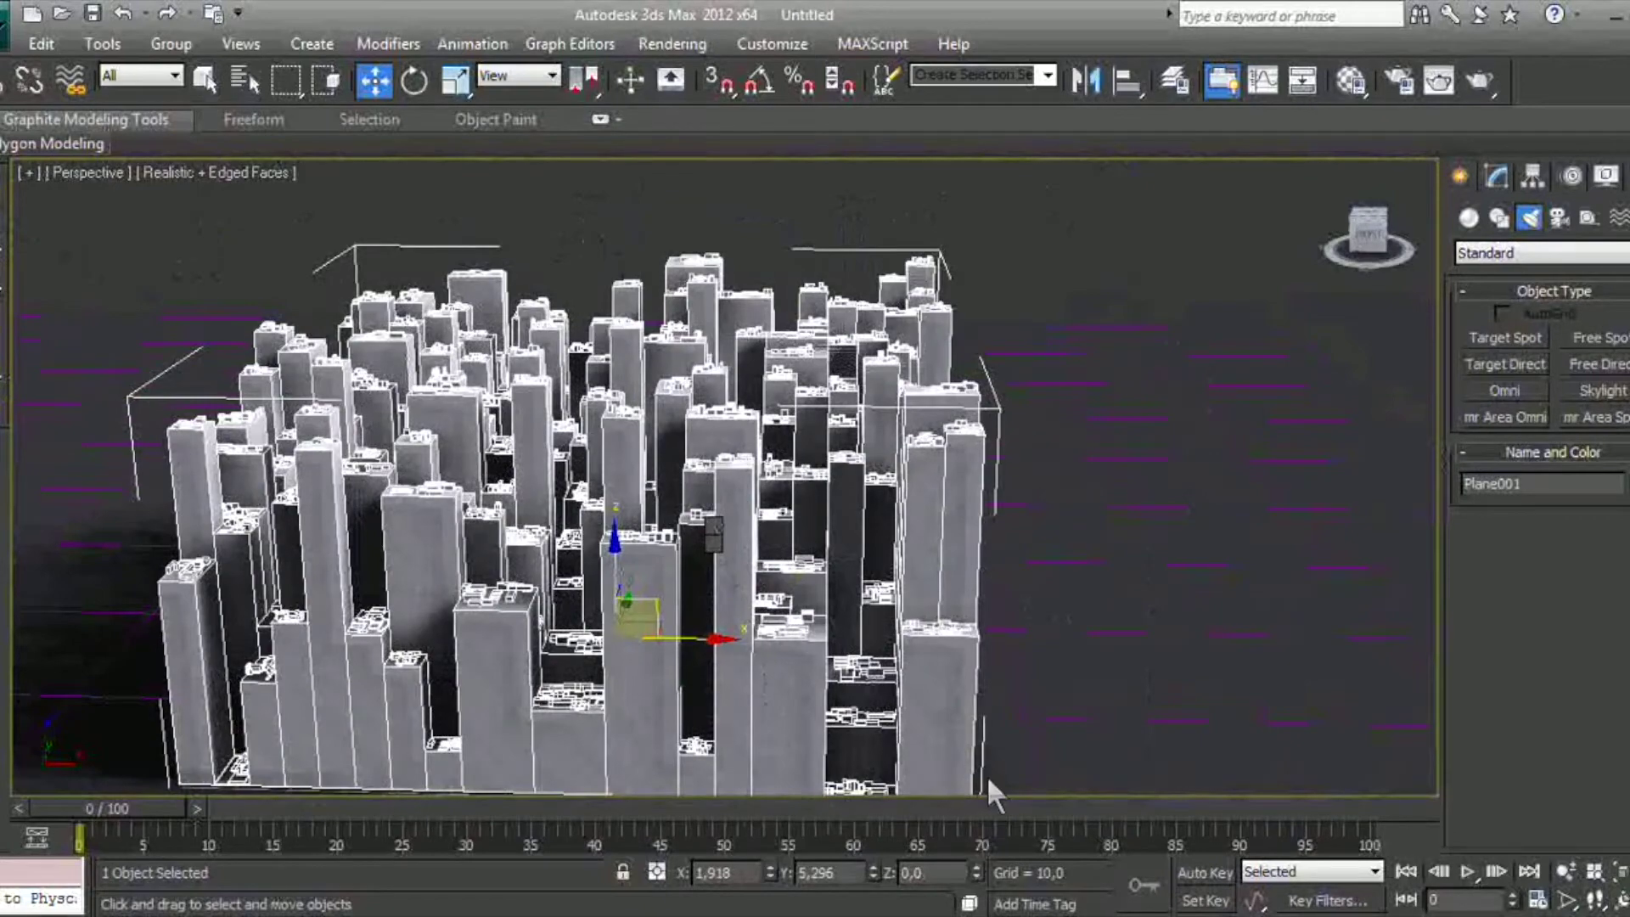
Make Plane001 an Editable Poly and select polygon 1505 on a tall tower's front face
{"action": "middle_click_drag", "start_coordinate": [990, 684], "coordinate": [956, 637]}
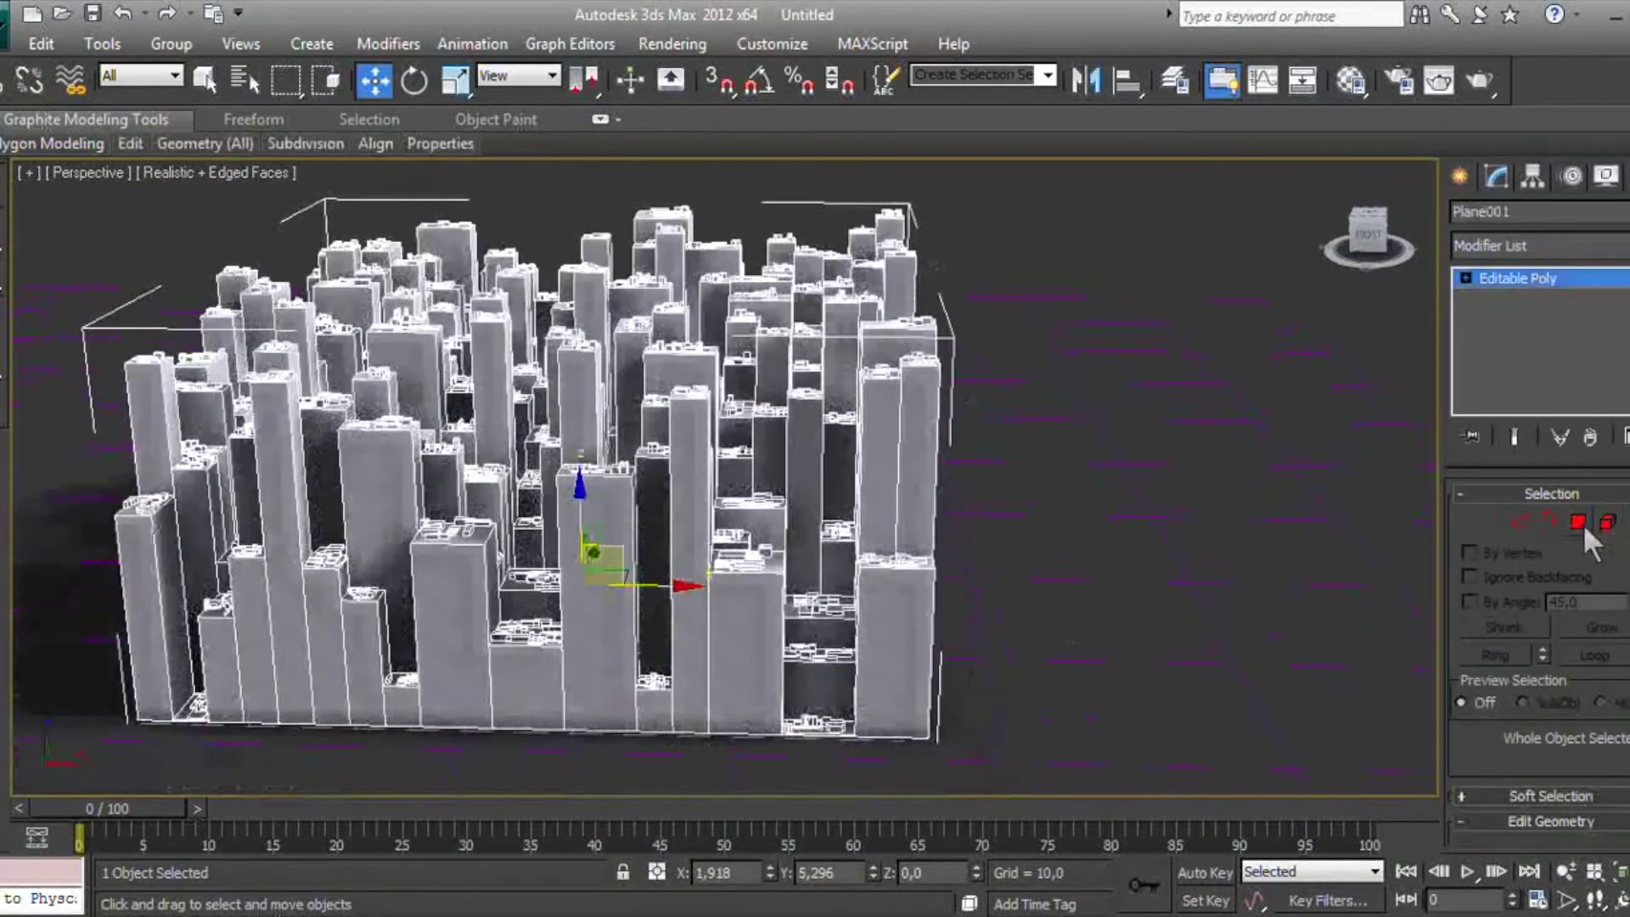
{"action": "left_click", "coordinate": [1578, 521]}
{"action": "middle_click_drag", "start_coordinate": [740, 513], "coordinate": [750, 502]}
{"action": "scroll", "coordinate": [713, 480], "scroll_direction": "up", "scroll_amount": 3}
{"action": "left_click", "coordinate": [719, 492]}
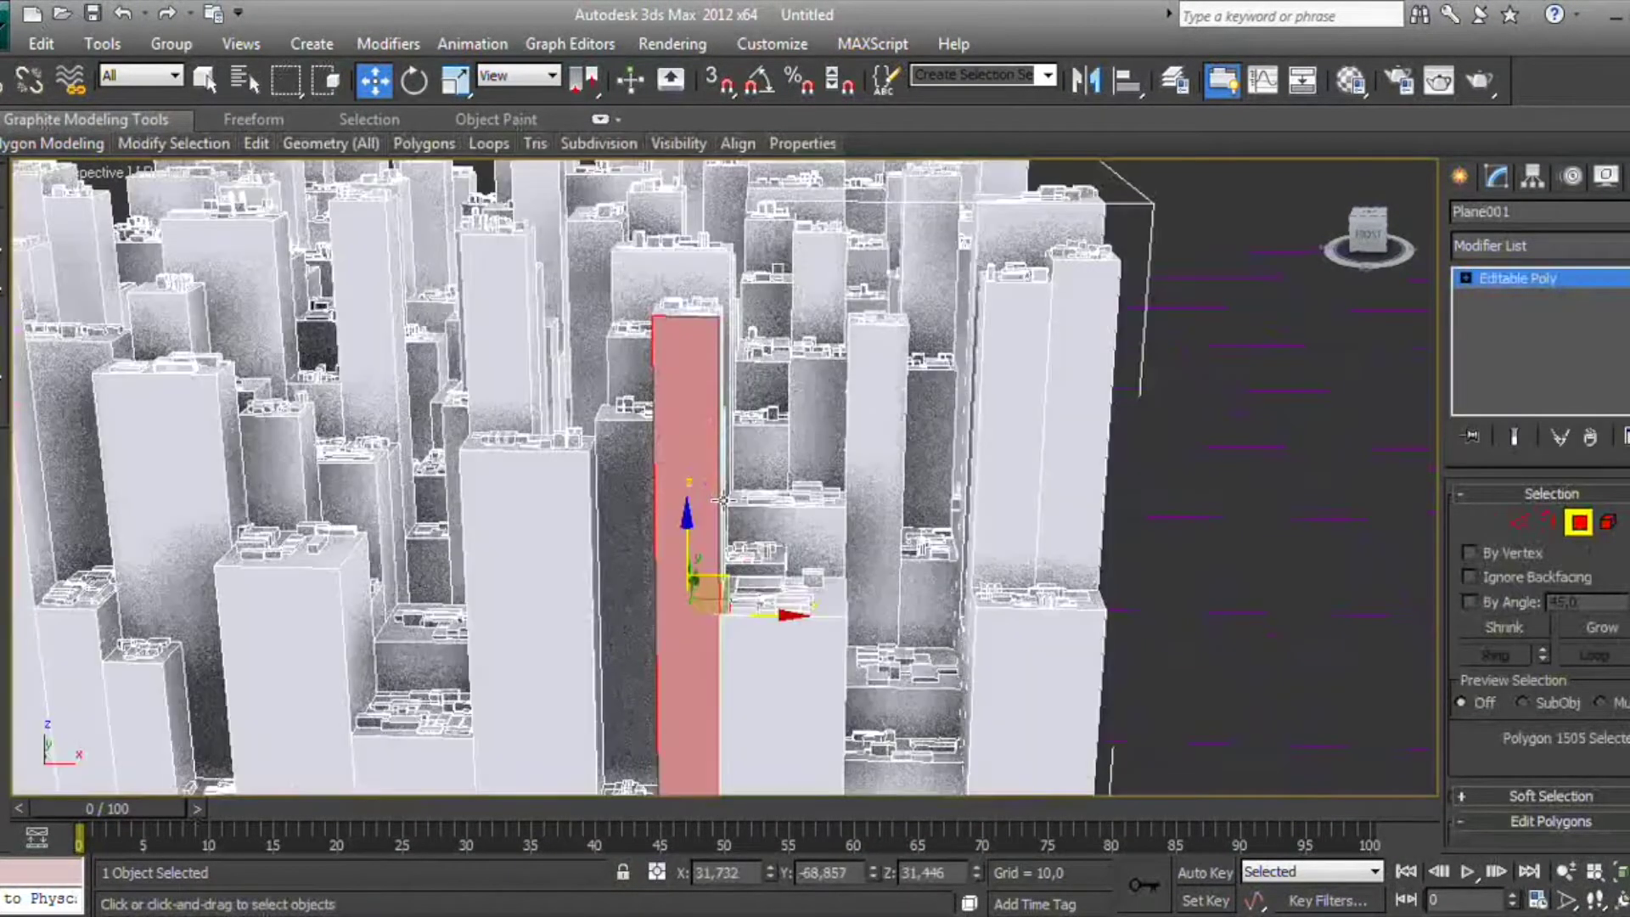
Orbit above the rooftops and zoom in on the selected tower face
{"action": "scroll", "coordinate": [722, 500], "scroll_direction": "up", "scroll_amount": 3}
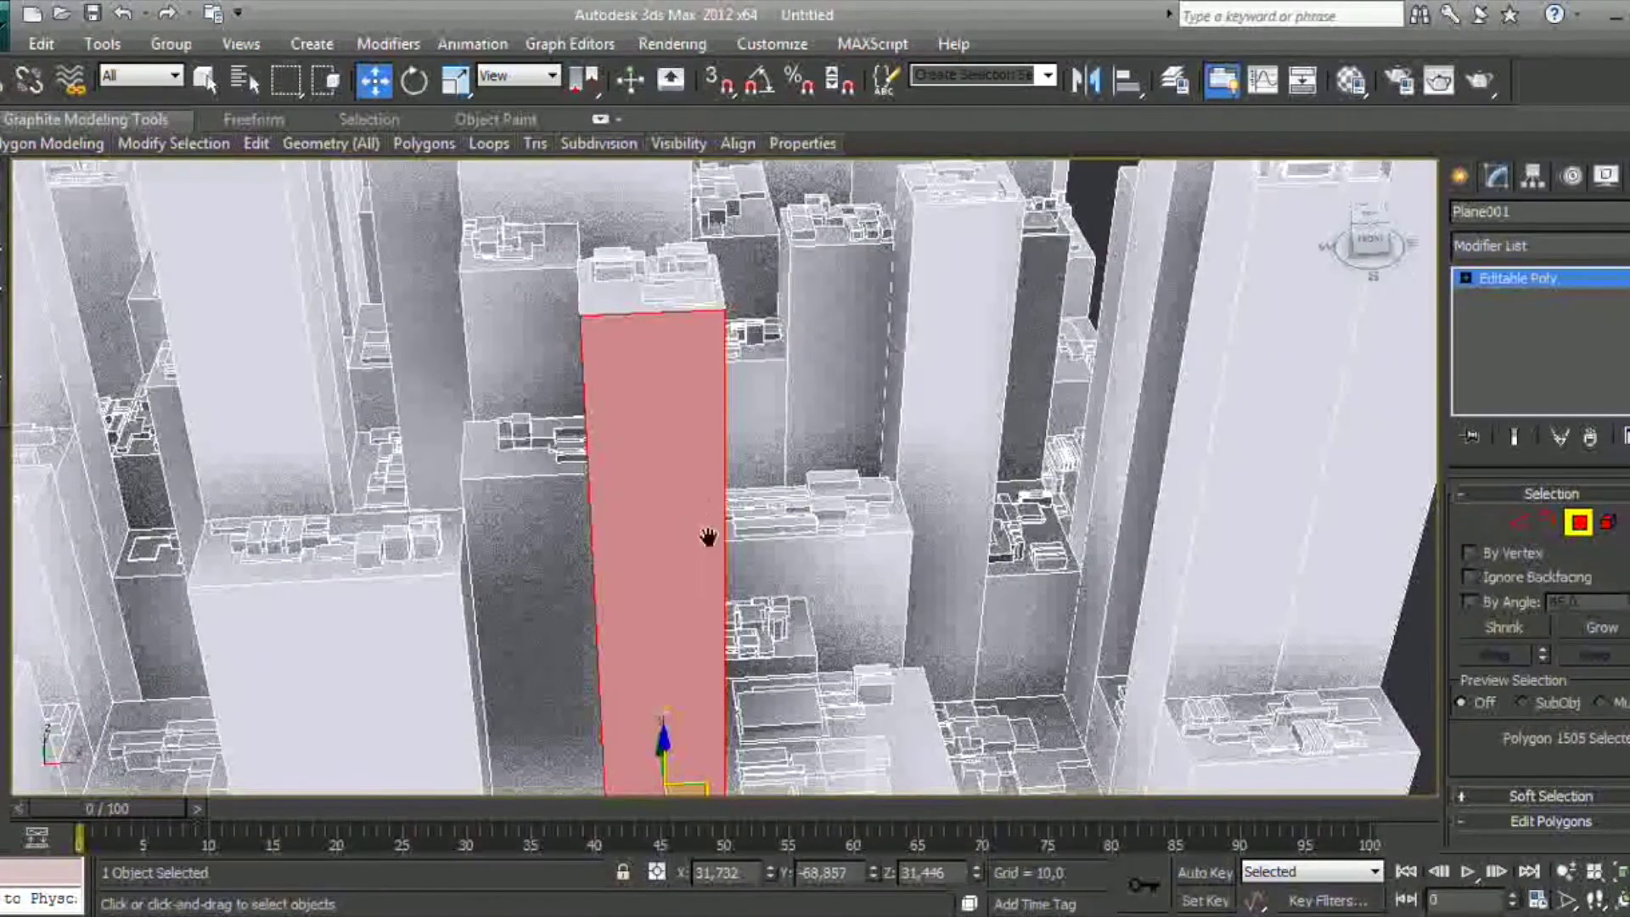
{"action": "scroll", "coordinate": [707, 536], "scroll_direction": "down", "scroll_amount": 2}
{"action": "scroll", "coordinate": [713, 548], "scroll_direction": "up", "scroll_amount": 3}
{"action": "mouse_move", "coordinate": [713, 553]}
{"action": "middle_mouse_down", "text": "alt"}
{"action": "mouse_move", "coordinate": [764, 611]}
{"action": "mouse_move", "coordinate": [786, 594]}
{"action": "middle_mouse_up", "text": "alt"}
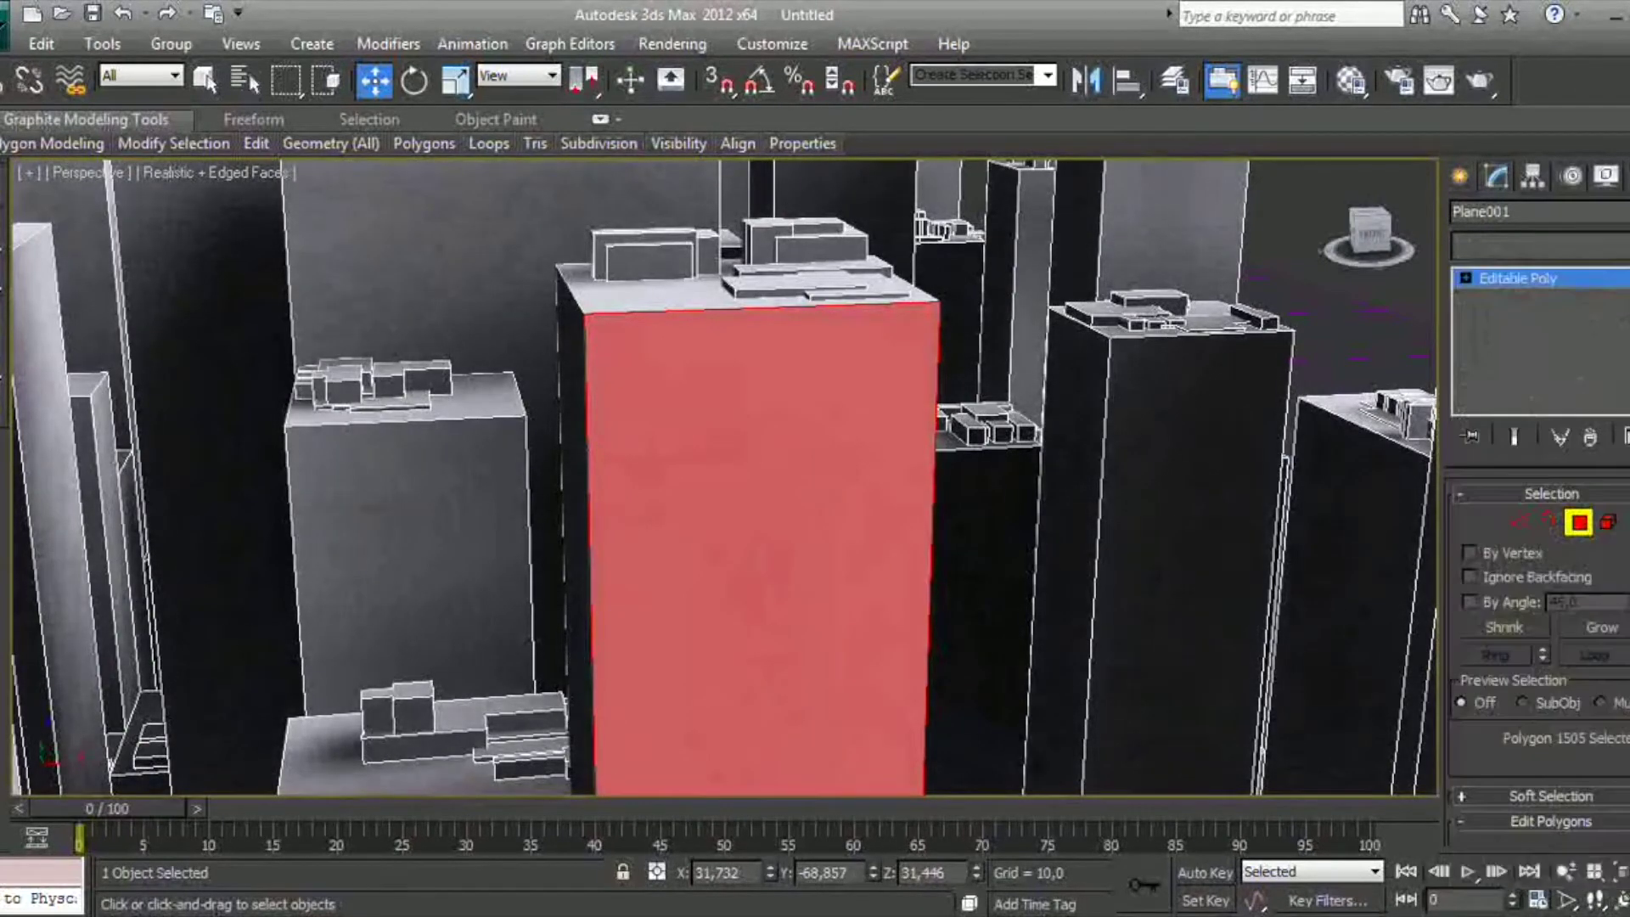
{"action": "scroll", "coordinate": [1538, 660], "scroll_direction": "down", "scroll_amount": 2}
{"action": "scroll", "coordinate": [1538, 659], "scroll_direction": "down", "scroll_amount": 3}
{"action": "scroll", "coordinate": [1538, 660], "scroll_direction": "down", "scroll_amount": 3}
{"action": "scroll", "coordinate": [1538, 659], "scroll_direction": "down", "scroll_amount": 3}
{"action": "scroll", "coordinate": [1538, 659], "scroll_direction": "down", "scroll_amount": 2}
{"action": "scroll", "coordinate": [1538, 659], "scroll_direction": "down", "scroll_amount": 2}
{"action": "scroll", "coordinate": [1538, 660], "scroll_direction": "down", "scroll_amount": 2}
{"action": "scroll", "coordinate": [1538, 659], "scroll_direction": "down", "scroll_amount": 2}
{"action": "scroll", "coordinate": [1538, 659], "scroll_direction": "down", "scroll_amount": 2}
{"action": "scroll", "coordinate": [1538, 660], "scroll_direction": "down", "scroll_amount": 2}
{"action": "scroll", "coordinate": [1538, 660], "scroll_direction": "down", "scroll_amount": 2}
{"action": "scroll", "coordinate": [1538, 660], "scroll_direction": "down", "scroll_amount": 2}
{"action": "scroll", "coordinate": [1538, 659], "scroll_direction": "down", "scroll_amount": 2}
{"action": "scroll", "coordinate": [1538, 660], "scroll_direction": "down", "scroll_amount": 2}
{"action": "scroll", "coordinate": [1538, 660], "scroll_direction": "down", "scroll_amount": 2}
{"action": "scroll", "coordinate": [1538, 660], "scroll_direction": "down", "scroll_amount": 2}
{"action": "scroll", "coordinate": [1538, 659], "scroll_direction": "up", "scroll_amount": 5}
{"action": "scroll", "coordinate": [1538, 660], "scroll_direction": "up", "scroll_amount": 5}
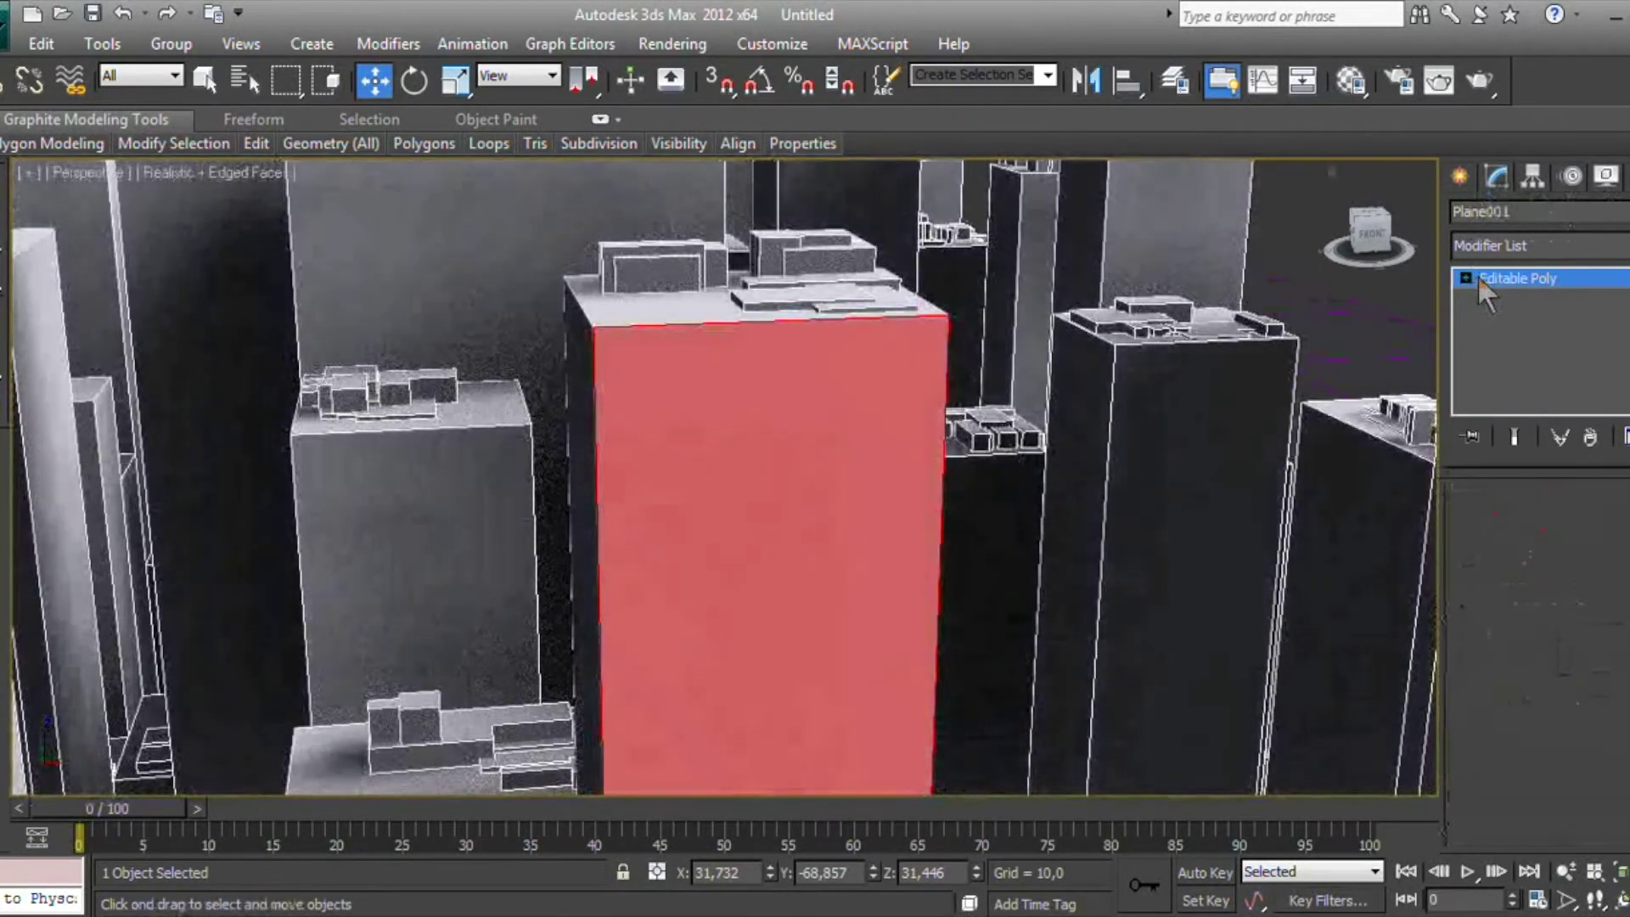
Leave Polygon mode and draw a small AutoGrid Box001 at the top of the tower face
{"action": "left_click", "coordinate": [1477, 276]}
{"action": "left_click", "coordinate": [1459, 176]}
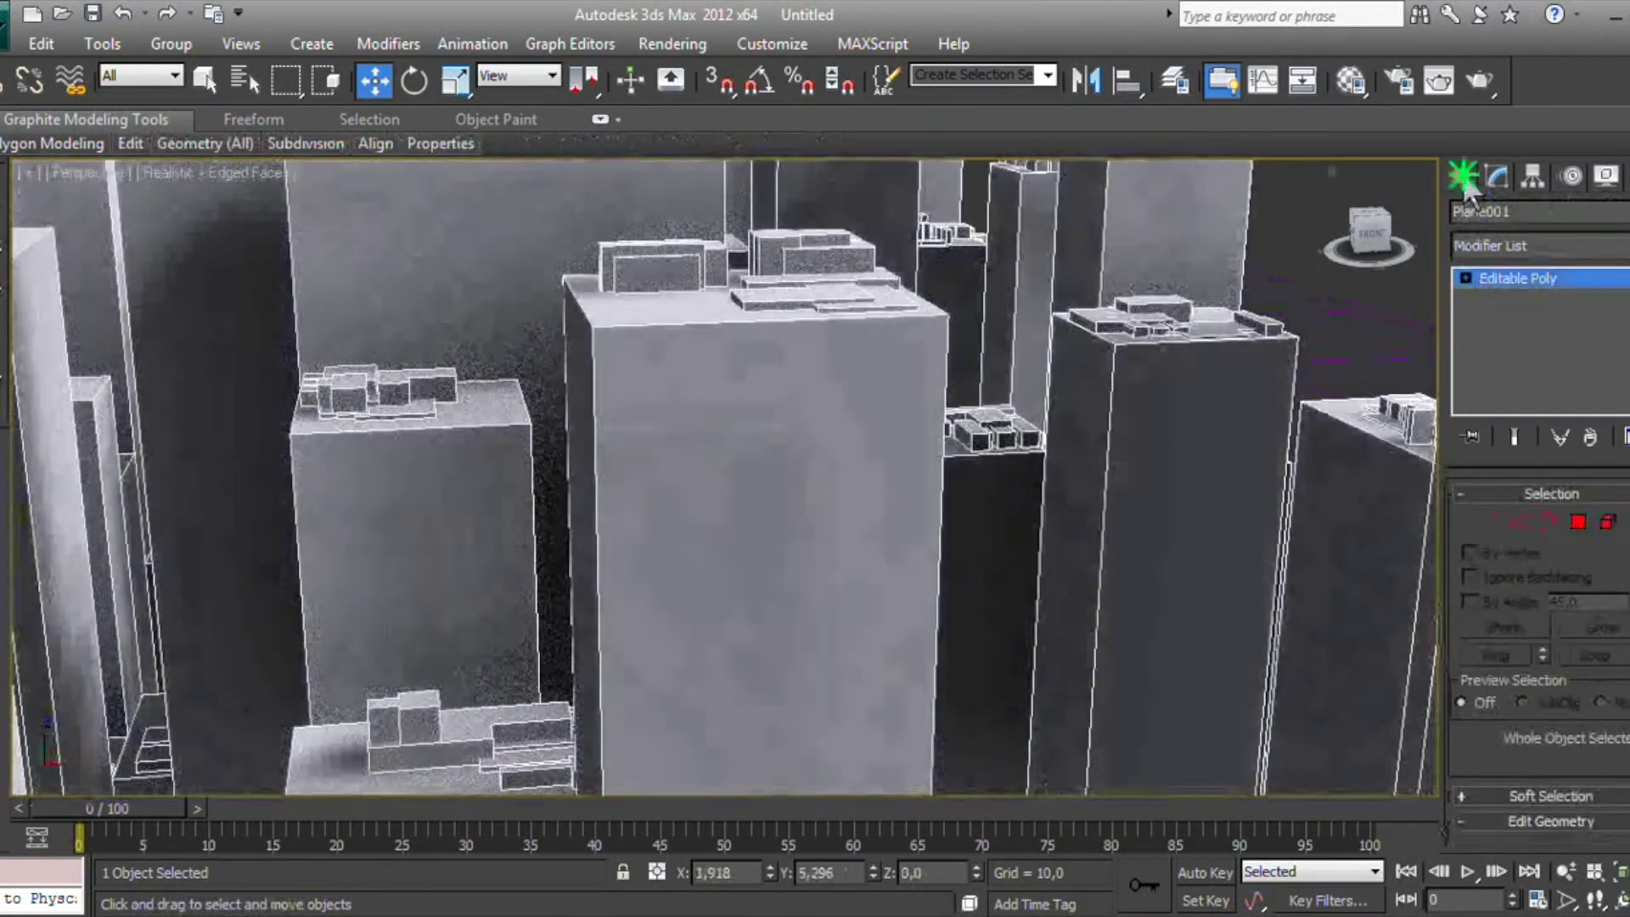
{"action": "left_click", "coordinate": [1529, 218]}
{"action": "left_click", "coordinate": [1468, 219]}
{"action": "left_click", "coordinate": [1494, 253]}
{"action": "left_click", "coordinate": [1504, 344]}
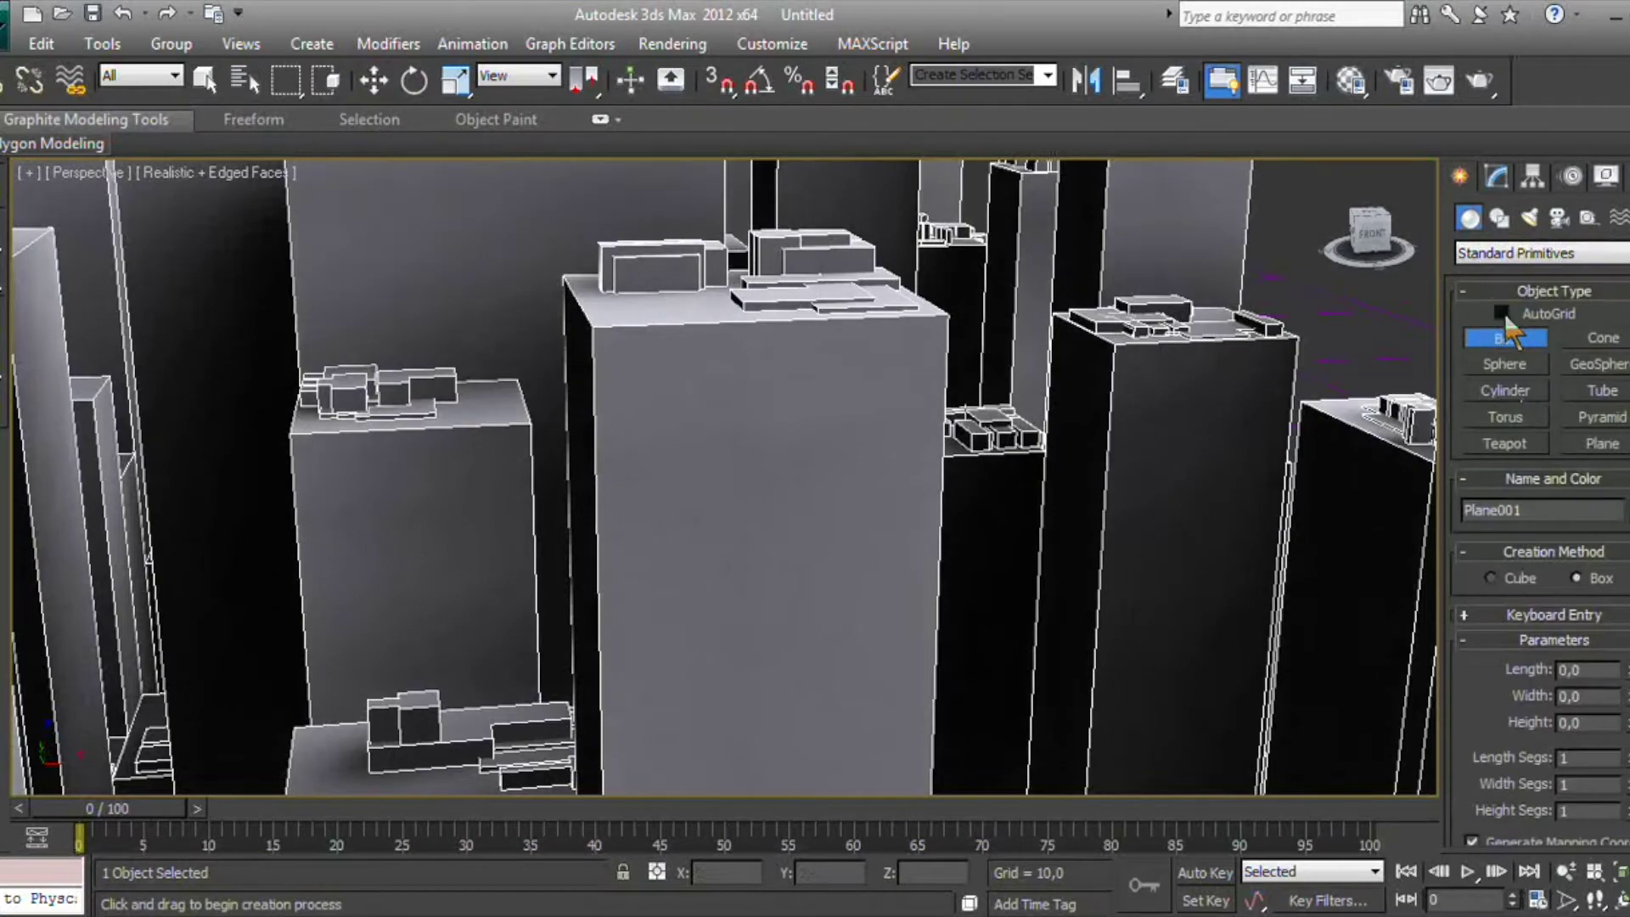
{"action": "left_click_drag", "start_coordinate": [612, 357], "coordinate": [622, 365]}
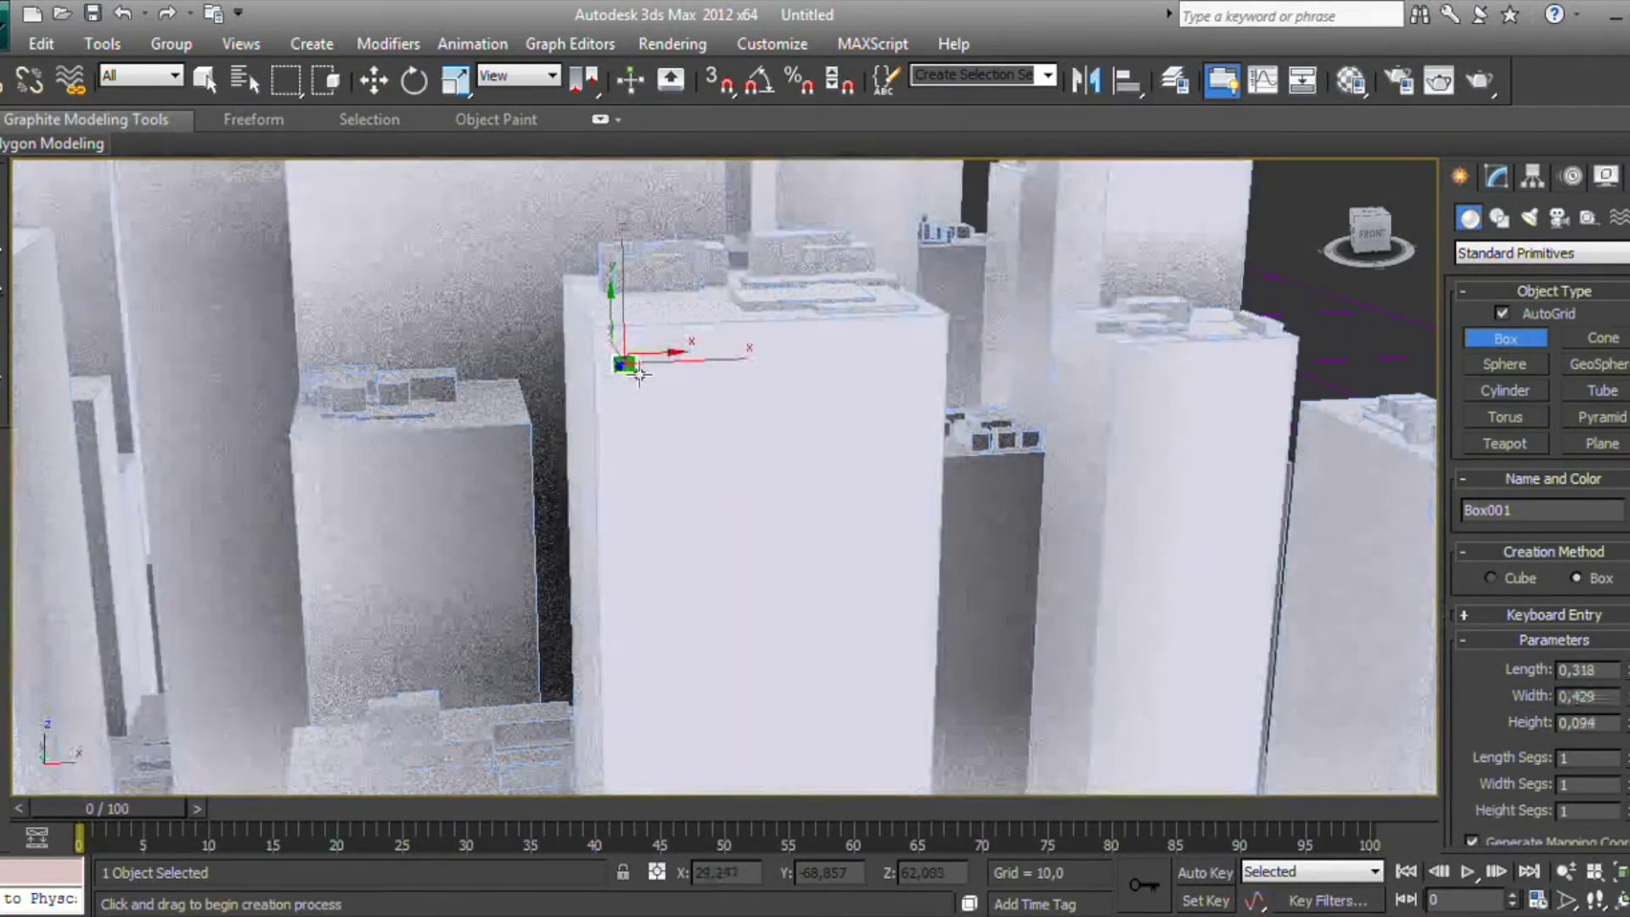
{"action": "mouse_move", "coordinate": [631, 373]}
{"action": "middle_mouse_down", "text": "alt"}
{"action": "mouse_move", "coordinate": [735, 415]}
{"action": "mouse_move", "coordinate": [637, 364]}
{"action": "mouse_move", "coordinate": [853, 507]}
{"action": "middle_mouse_up", "text": "alt"}
{"action": "key", "text": "z"}
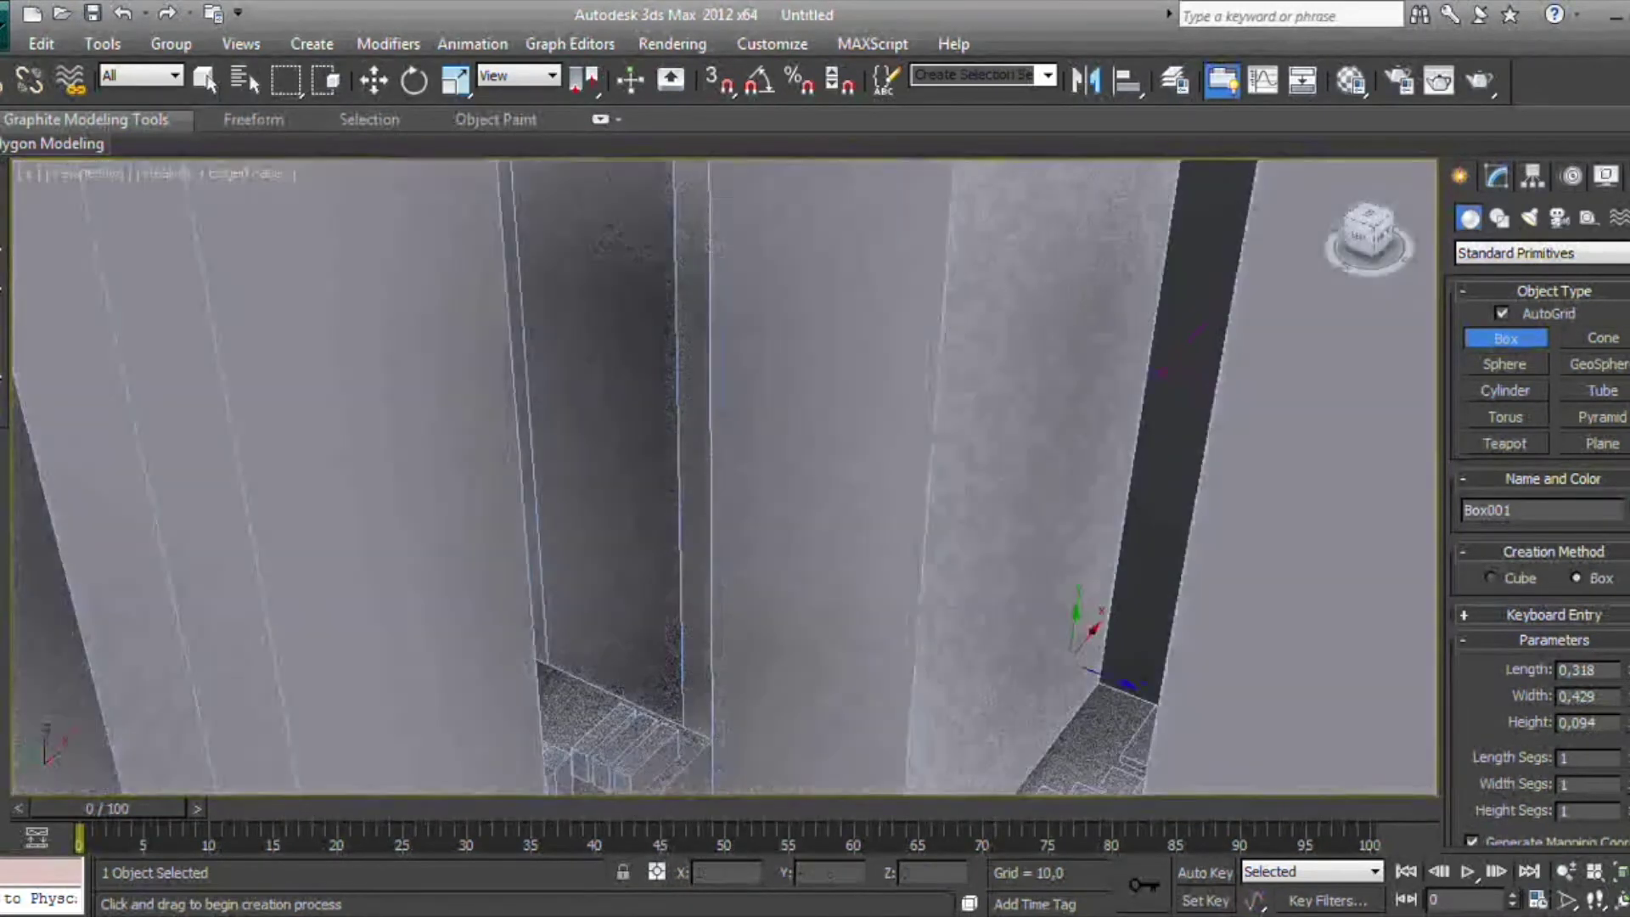
{"action": "key", "text": "w"}
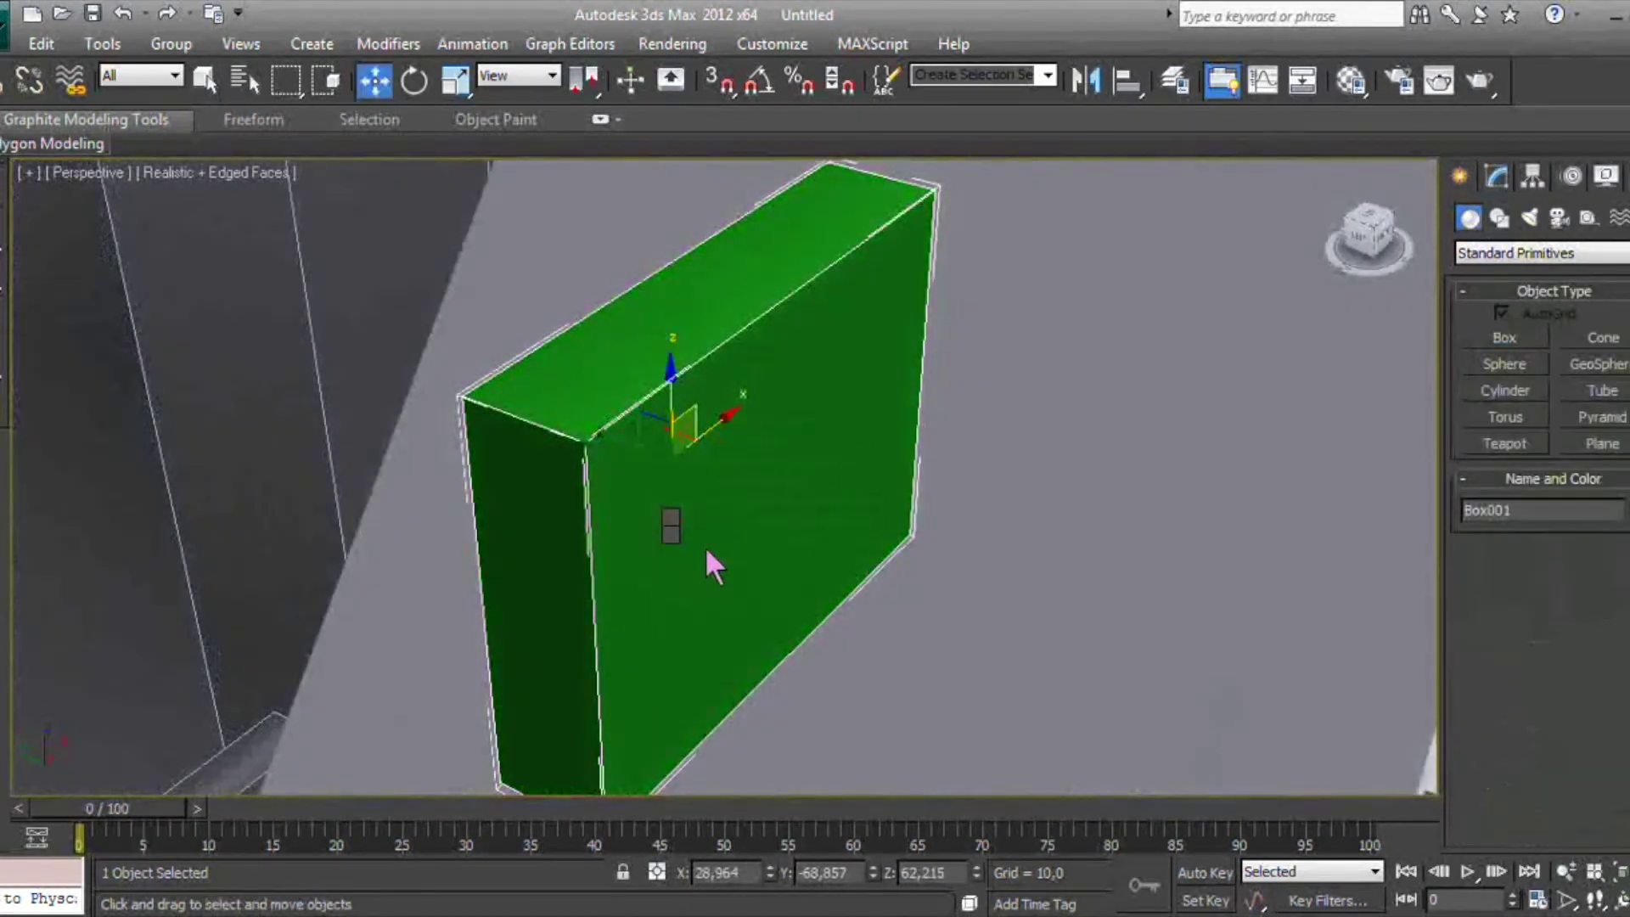
Raise and slide Box001 along the wall, then scale it to about 85% width
{"action": "scroll", "coordinate": [775, 593], "scroll_direction": "down", "scroll_amount": 1}
{"action": "scroll", "coordinate": [863, 629], "scroll_direction": "down", "scroll_amount": 2}
{"action": "scroll", "coordinate": [939, 640], "scroll_direction": "down", "scroll_amount": 2}
{"action": "scroll", "coordinate": [940, 639], "scroll_direction": "down", "scroll_amount": 4}
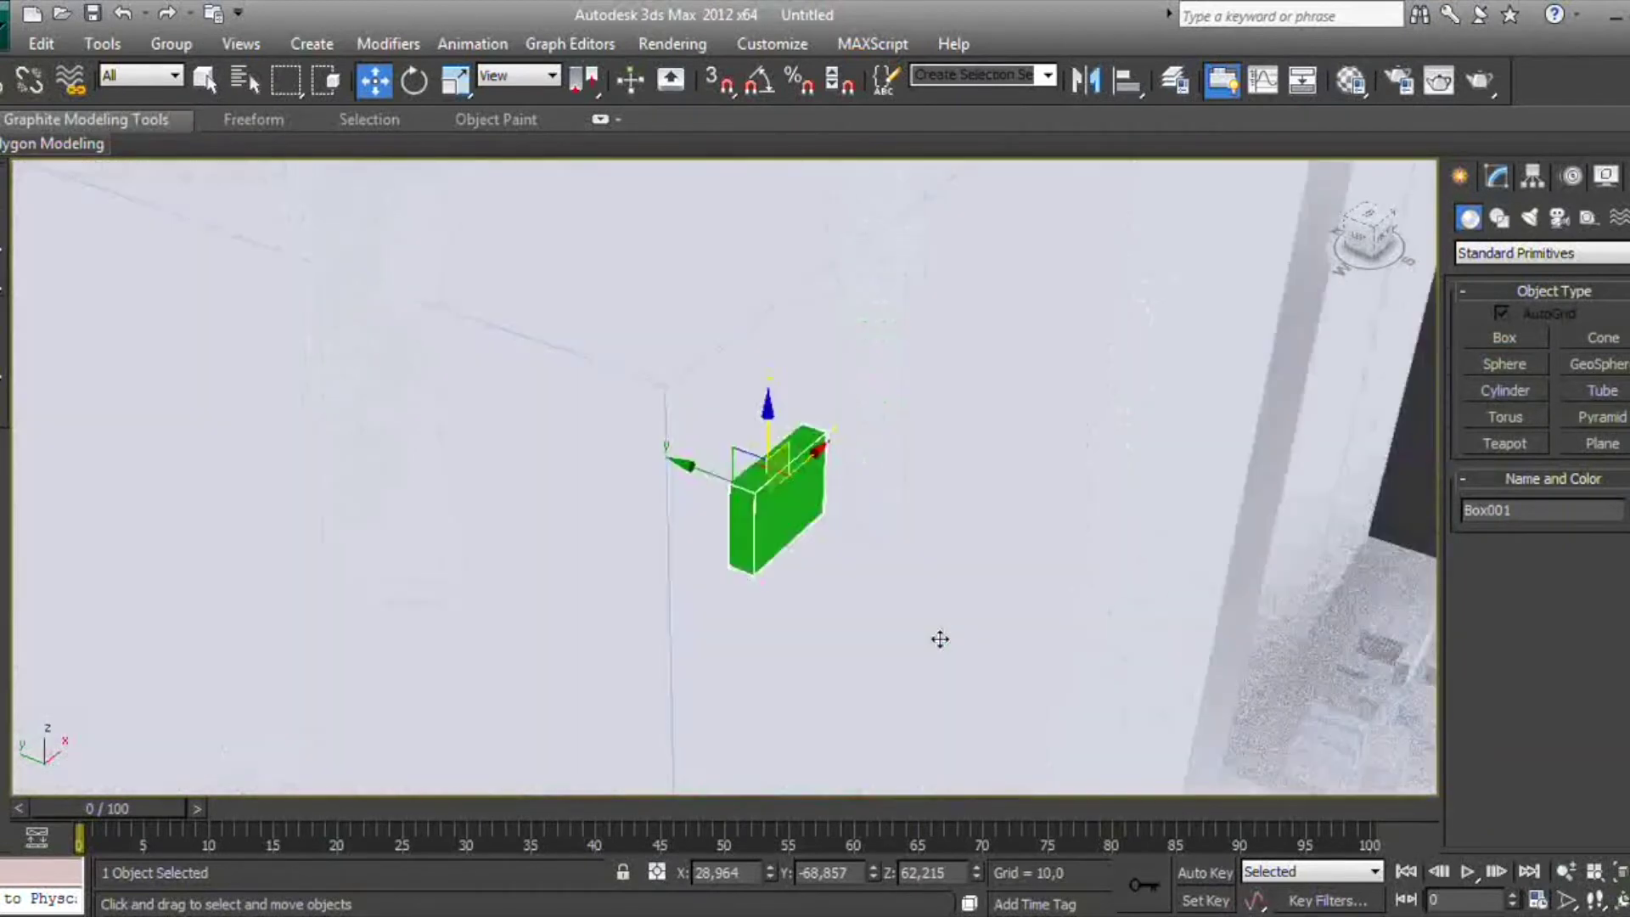
{"action": "mouse_move", "coordinate": [931, 636]}
{"action": "middle_mouse_down", "text": "alt"}
{"action": "mouse_move", "coordinate": [684, 482]}
{"action": "mouse_move", "coordinate": [673, 502]}
{"action": "middle_mouse_up", "text": "alt"}
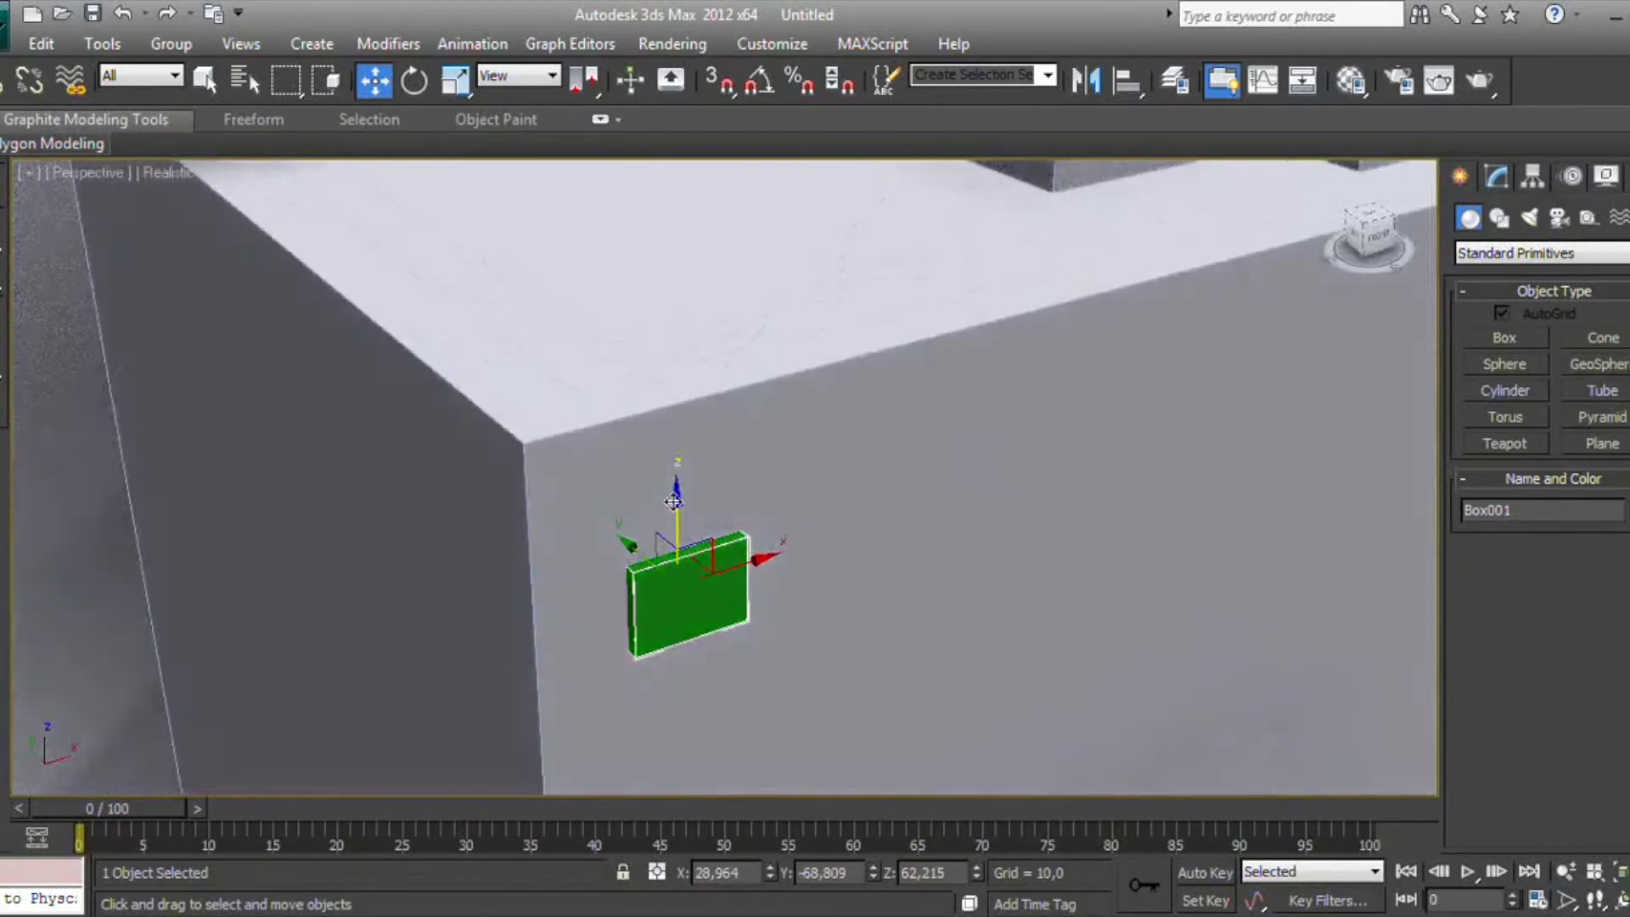
{"action": "left_click_drag", "start_coordinate": [673, 502], "coordinate": [673, 463]}
{"action": "left_click_drag", "start_coordinate": [735, 553], "coordinate": [681, 540]}
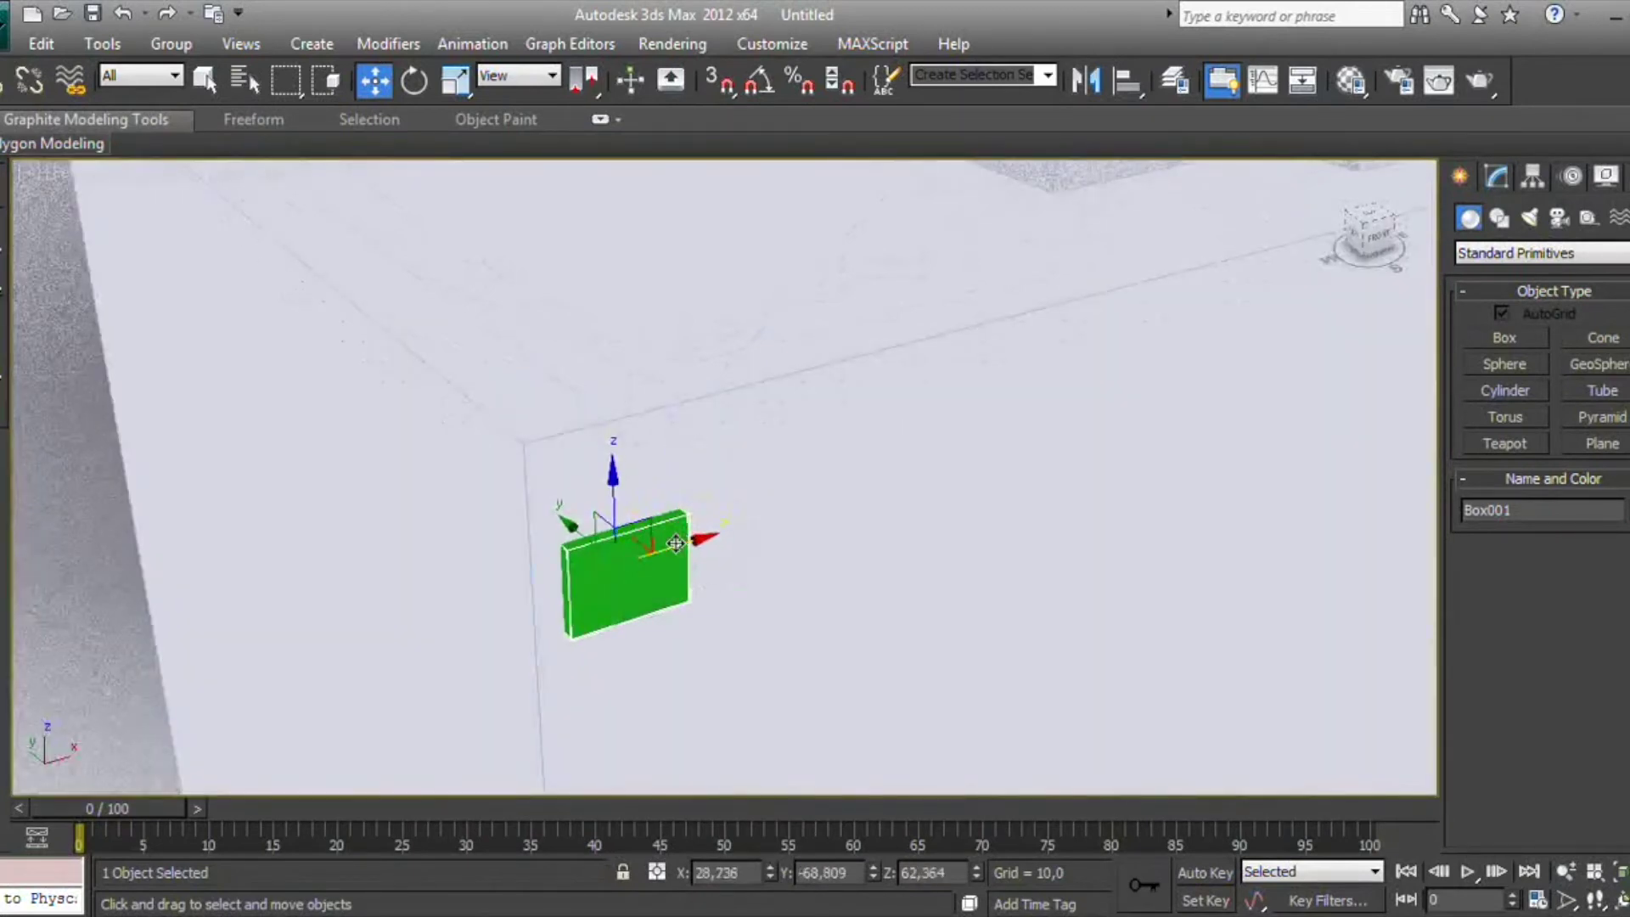
{"action": "key", "text": "r"}
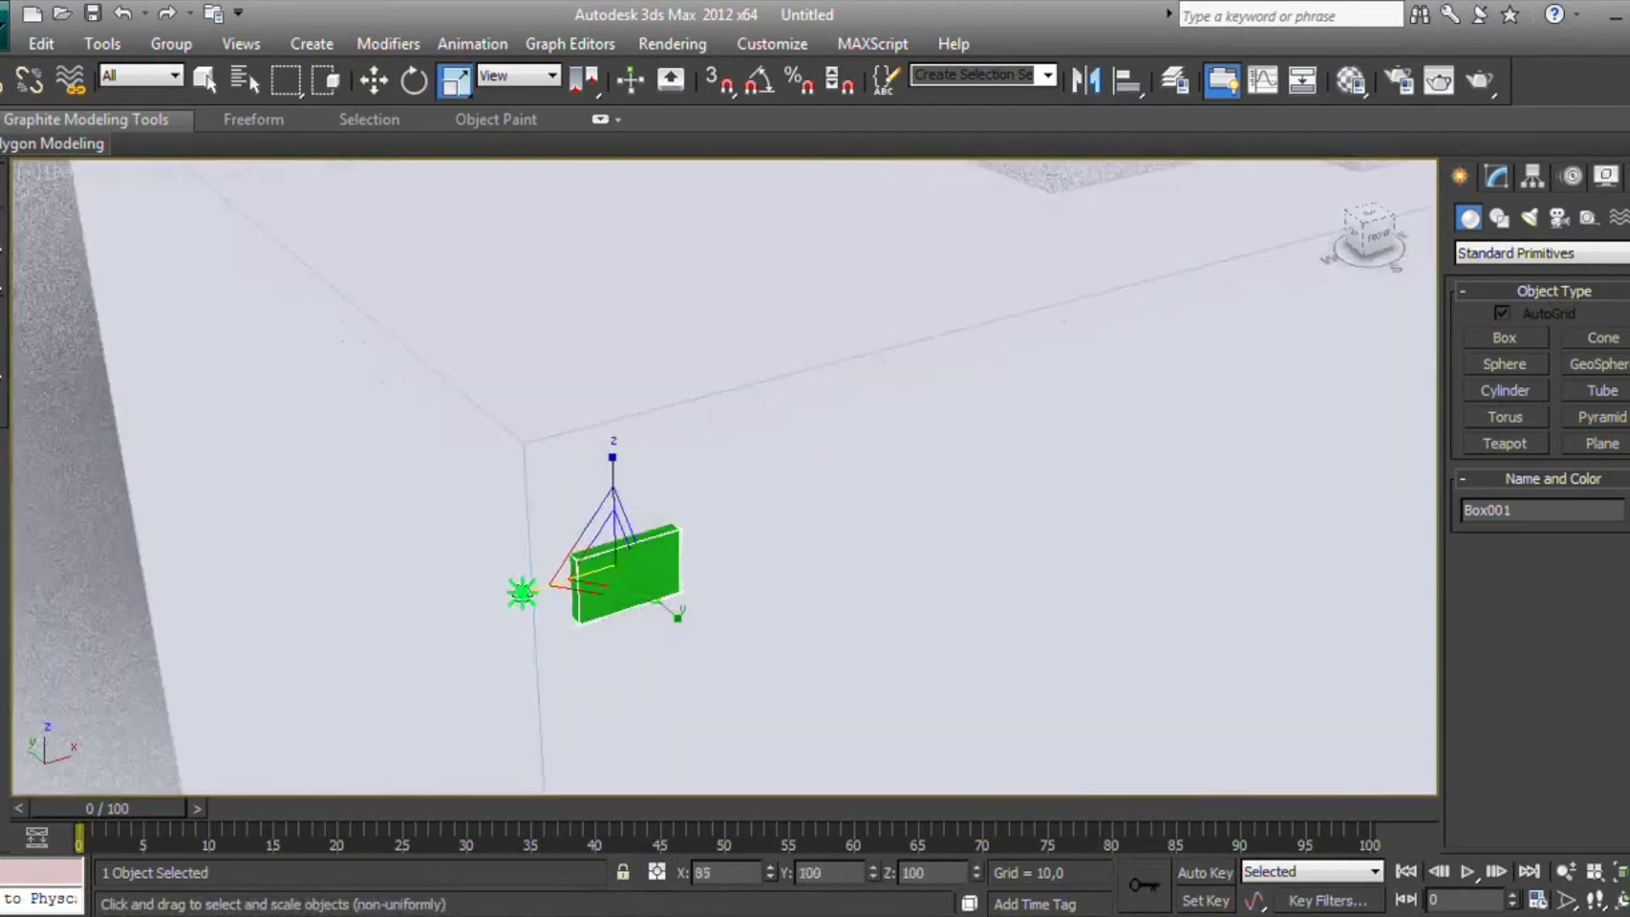
{"action": "left_click_drag", "start_coordinate": [627, 583], "coordinate": [554, 611]}
Shift-drag Box001 sideways along the wall to clone it into 8 copies
{"action": "key", "text": "w"}
{"action": "middle_click_drag", "start_coordinate": [554, 611], "coordinate": [645, 594], "text": "alt"}
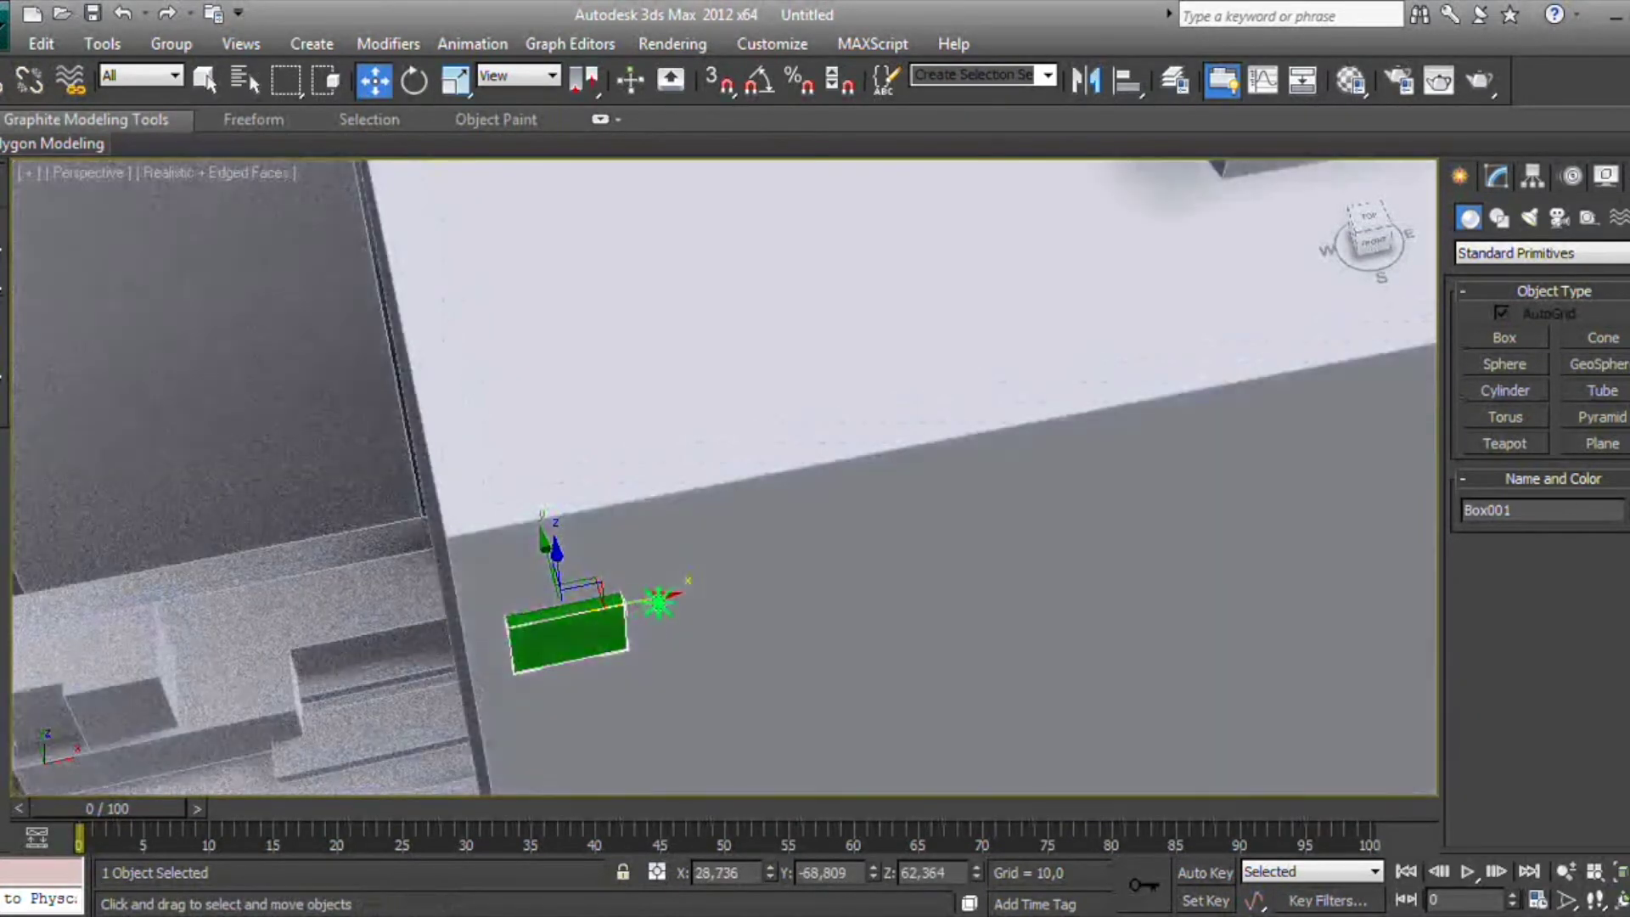
{"action": "left_click_drag", "start_coordinate": [657, 602], "coordinate": [775, 596], "text": "shift"}
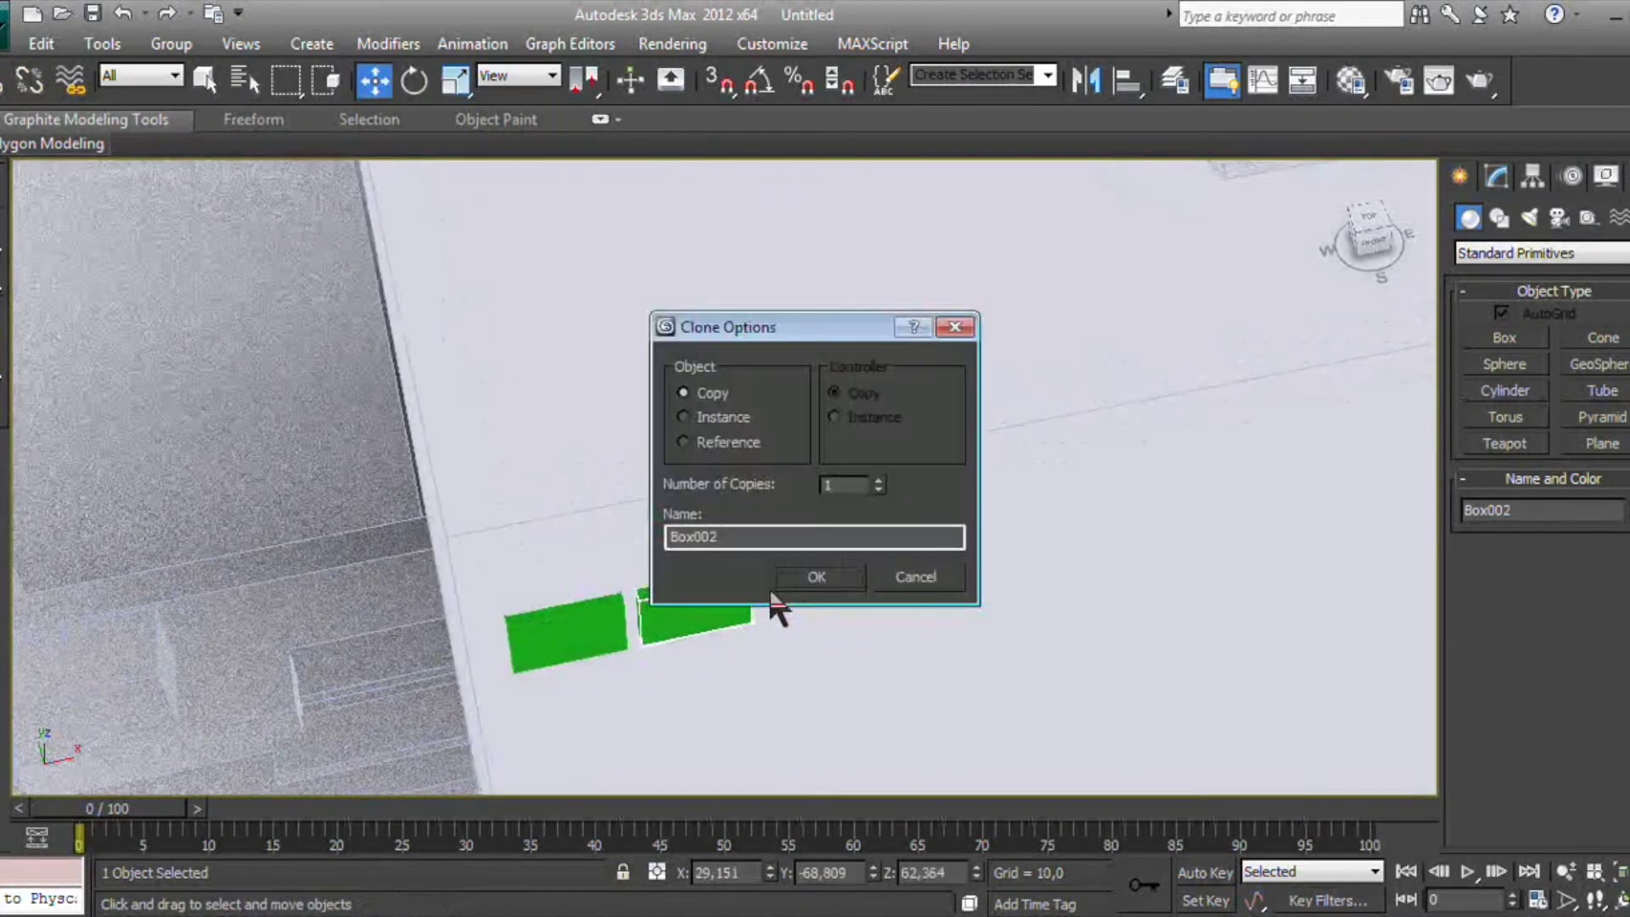
Confirm the 8 box copies, Box002 onward, along the tower wall
{"action": "left_click", "coordinate": [830, 584]}
{"action": "scroll", "coordinate": [1183, 636], "scroll_direction": "down", "scroll_amount": 3}
{"action": "scroll", "coordinate": [1045, 641], "scroll_direction": "down", "scroll_amount": 5}
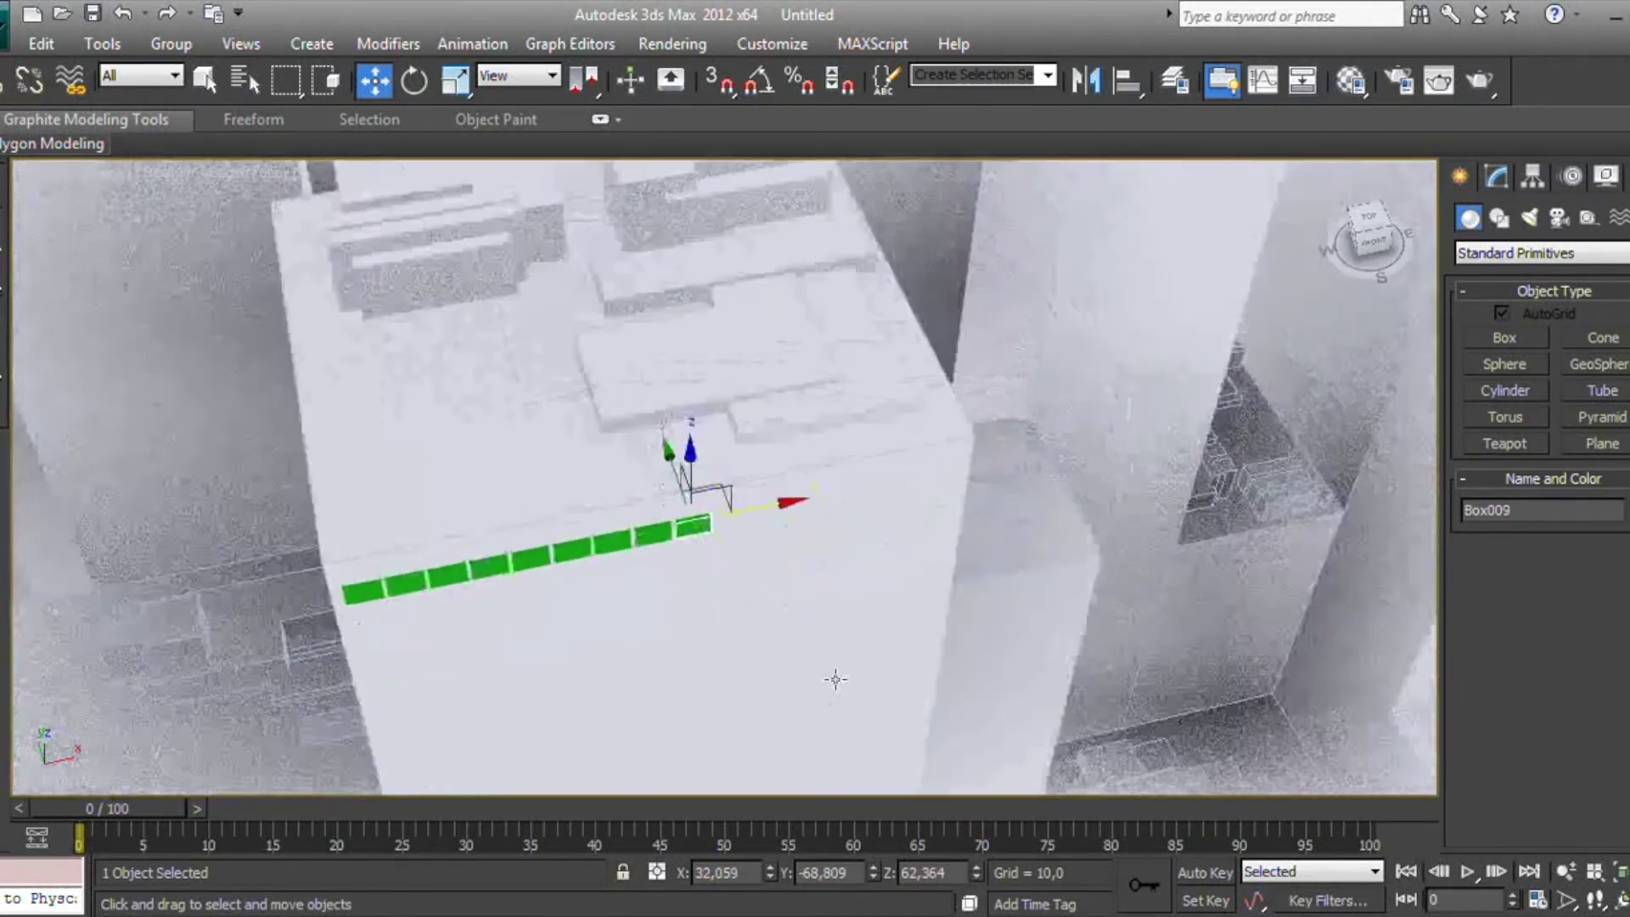
{"action": "middle_click_drag", "start_coordinate": [1045, 641], "coordinate": [797, 683]}
{"action": "scroll", "coordinate": [775, 577], "scroll_direction": "up", "scroll_amount": 5}
{"action": "scroll", "coordinate": [764, 624], "scroll_direction": "up", "scroll_amount": 2}
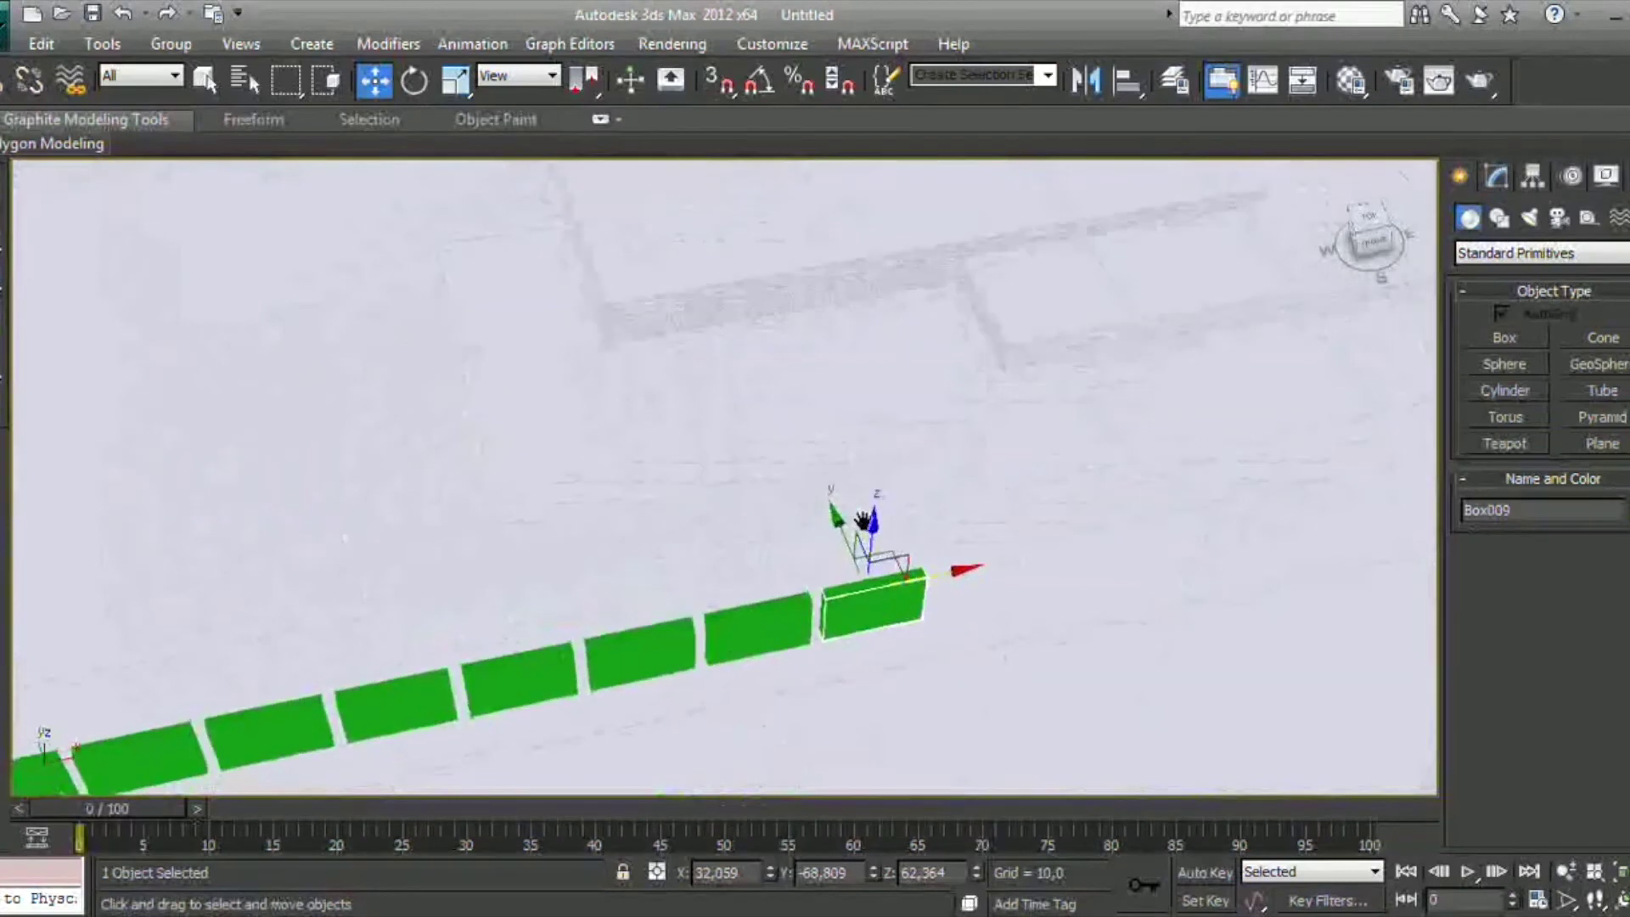
Select all nine green window boxes and group them as Group001
{"action": "left_click", "coordinate": [813, 619], "text": "ctrl"}
{"action": "left_click", "coordinate": [676, 648], "text": "ctrl"}
{"action": "scroll", "coordinate": [746, 644], "scroll_direction": "up", "scroll_amount": 1}
{"action": "left_click", "coordinate": [746, 644], "text": "ctrl"}
{"action": "left_click", "coordinate": [629, 669], "text": "ctrl"}
{"action": "scroll", "coordinate": [629, 669], "scroll_direction": "down", "scroll_amount": 1}
{"action": "scroll", "coordinate": [648, 644], "scroll_direction": "up", "scroll_amount": 1}
{"action": "left_click", "coordinate": [648, 644], "text": "ctrl"}
{"action": "left_click", "coordinate": [462, 673], "text": "ctrl"}
{"action": "left_click", "coordinate": [324, 713], "text": "ctrl"}
{"action": "left_click", "coordinate": [173, 47]}
{"action": "left_click", "coordinate": [188, 95]}
{"action": "key", "text": "Return"}
Clone Group001 as Group002 beside it to double the wall strip
{"action": "scroll", "coordinate": [993, 583], "scroll_direction": "down", "scroll_amount": 1}
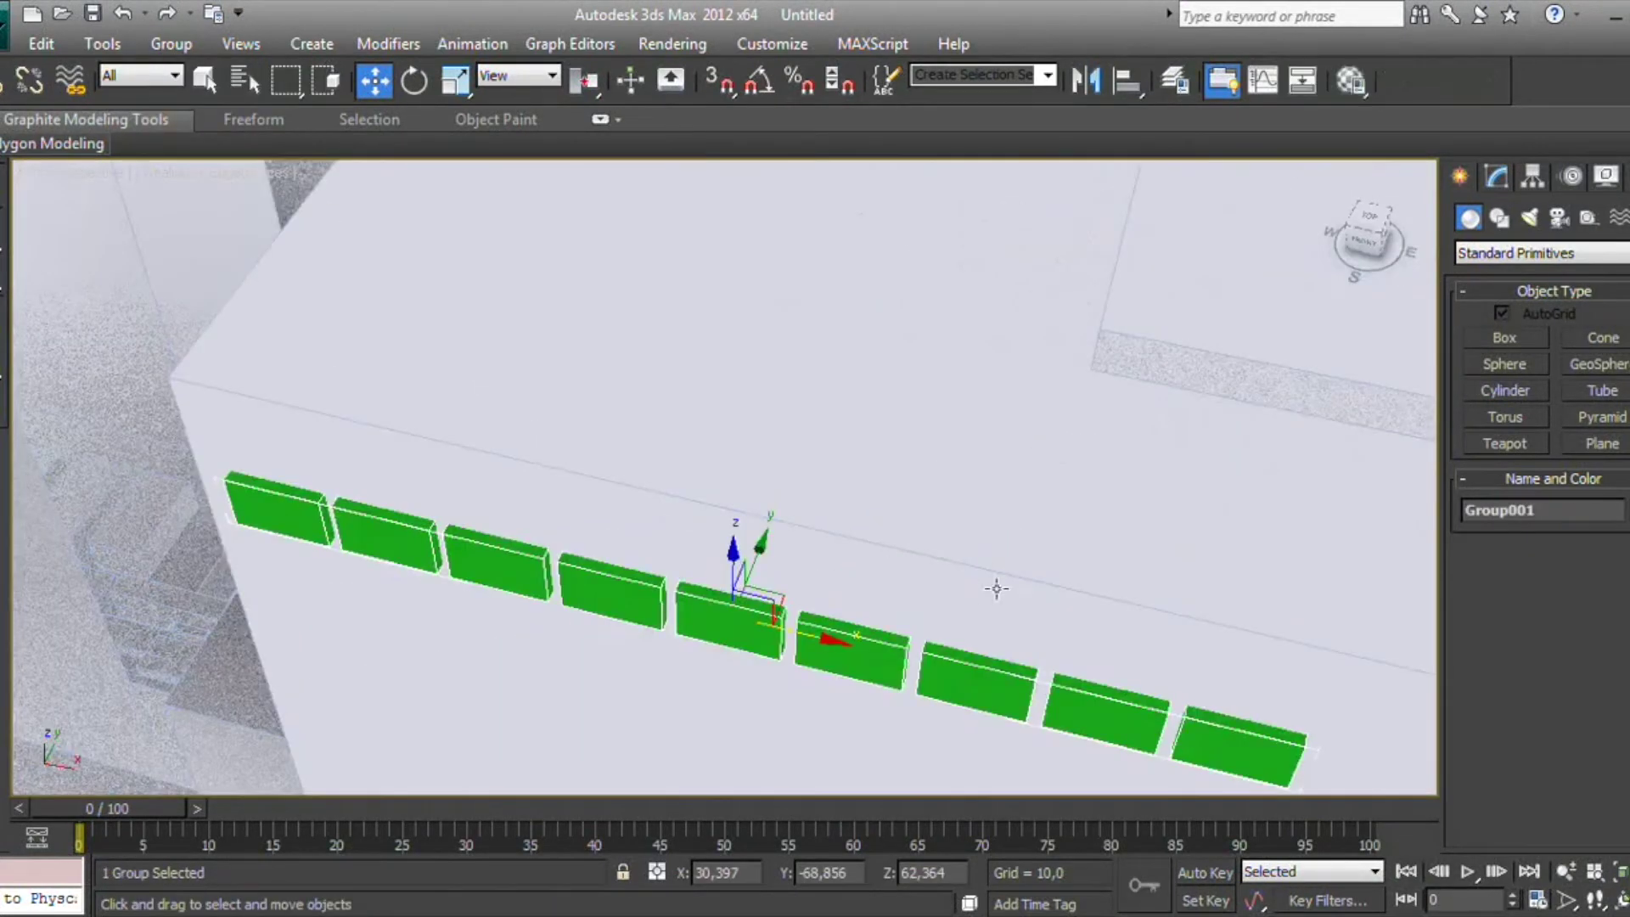
{"action": "scroll", "coordinate": [837, 517], "scroll_direction": "down", "scroll_amount": 2}
{"action": "scroll", "coordinate": [721, 484], "scroll_direction": "down", "scroll_amount": 3}
{"action": "left_click_drag", "start_coordinate": [593, 454], "coordinate": [877, 517], "text": "shift"}
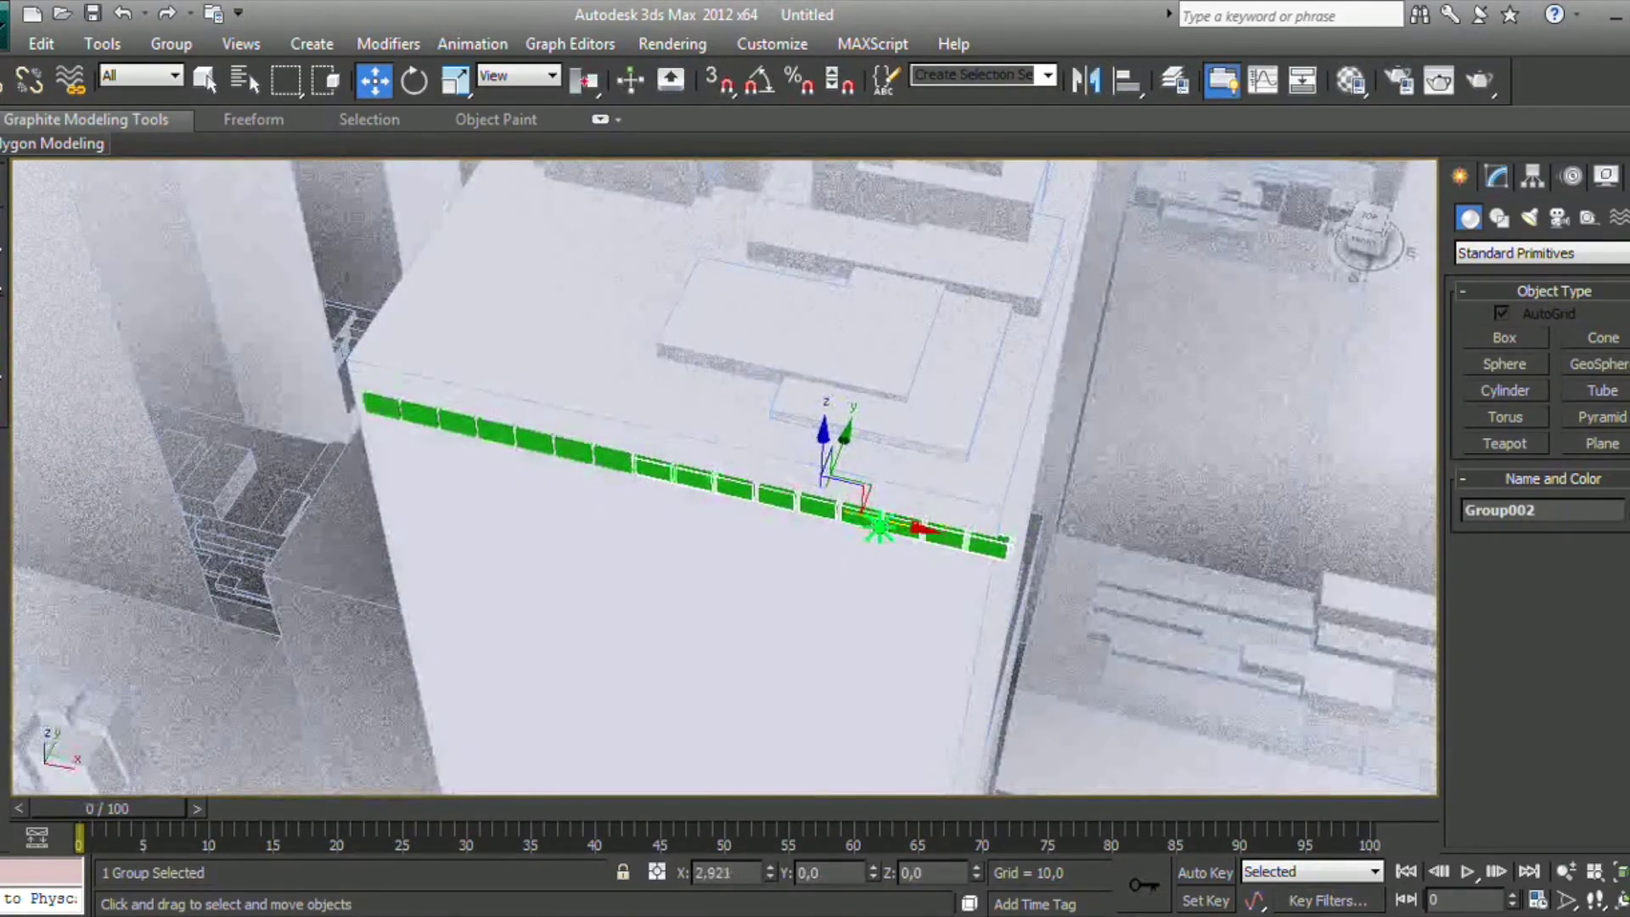
{"action": "left_click_drag", "start_coordinate": [874, 527], "coordinate": [860, 526], "text": "shift"}
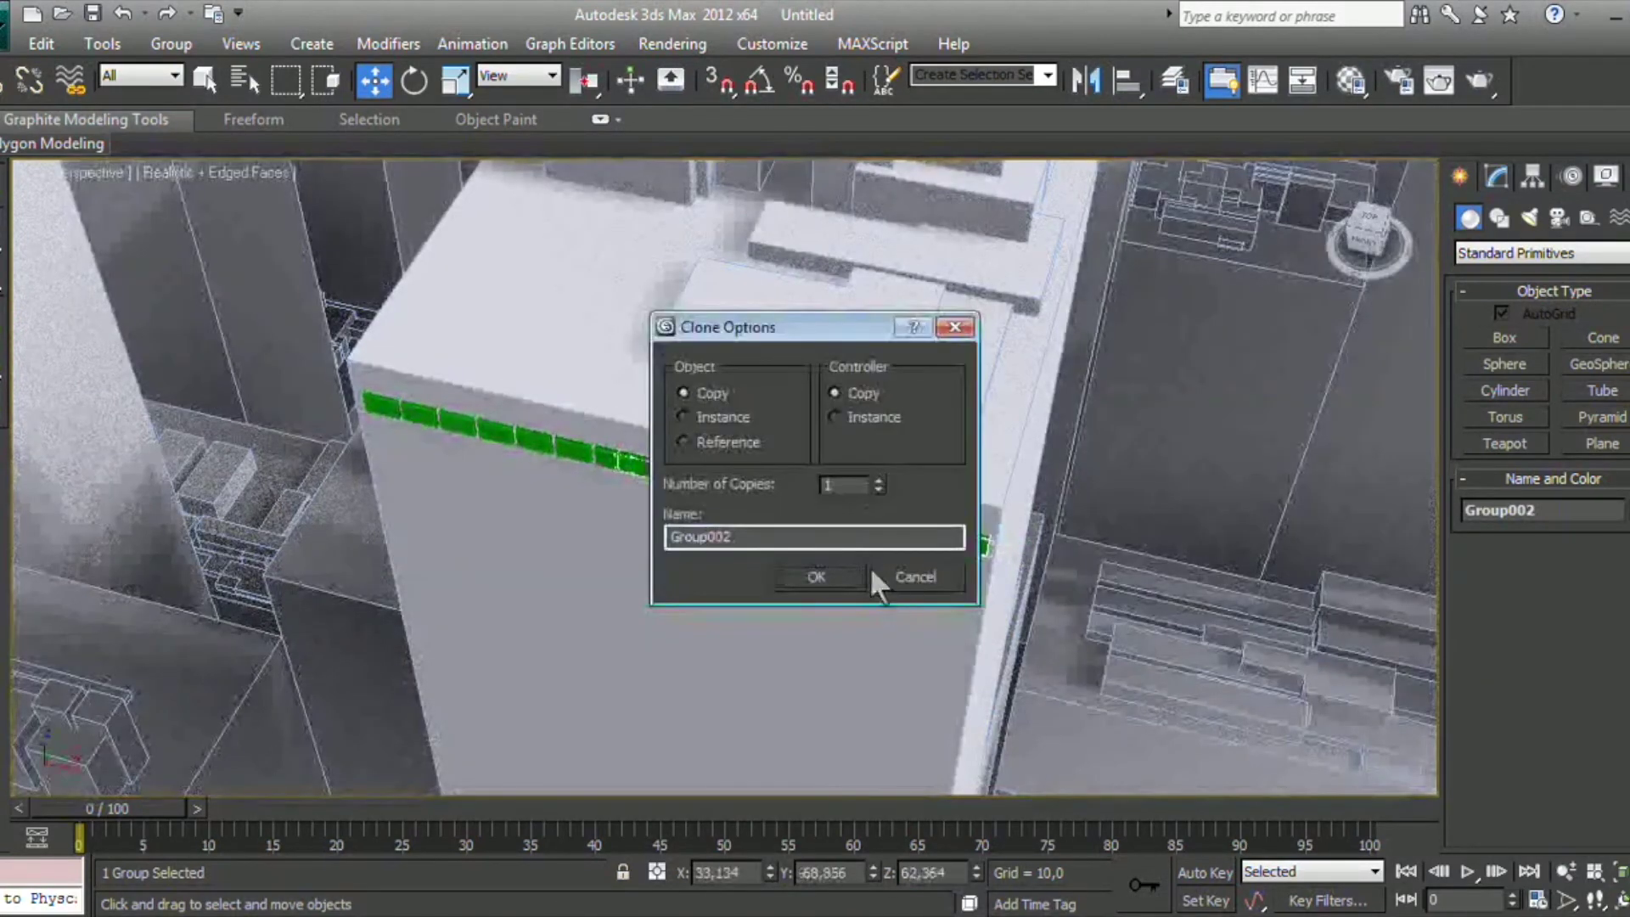
{"action": "key", "text": "Return"}
{"action": "mouse_move", "coordinate": [881, 578]}
{"action": "middle_mouse_down", "text": "alt"}
{"action": "mouse_move", "coordinate": [840, 550]}
{"action": "mouse_move", "coordinate": [1091, 647]}
{"action": "middle_mouse_up", "text": "alt"}
{"action": "scroll", "coordinate": [840, 550], "scroll_direction": "up", "scroll_amount": 3}
{"action": "scroll", "coordinate": [840, 550], "scroll_direction": "down", "scroll_amount": 3}
{"action": "left_click", "coordinate": [218, 473]}
Make Plane001 a ProBoolean compound object and start picking the operand boxes
{"action": "left_click", "coordinate": [1528, 253]}
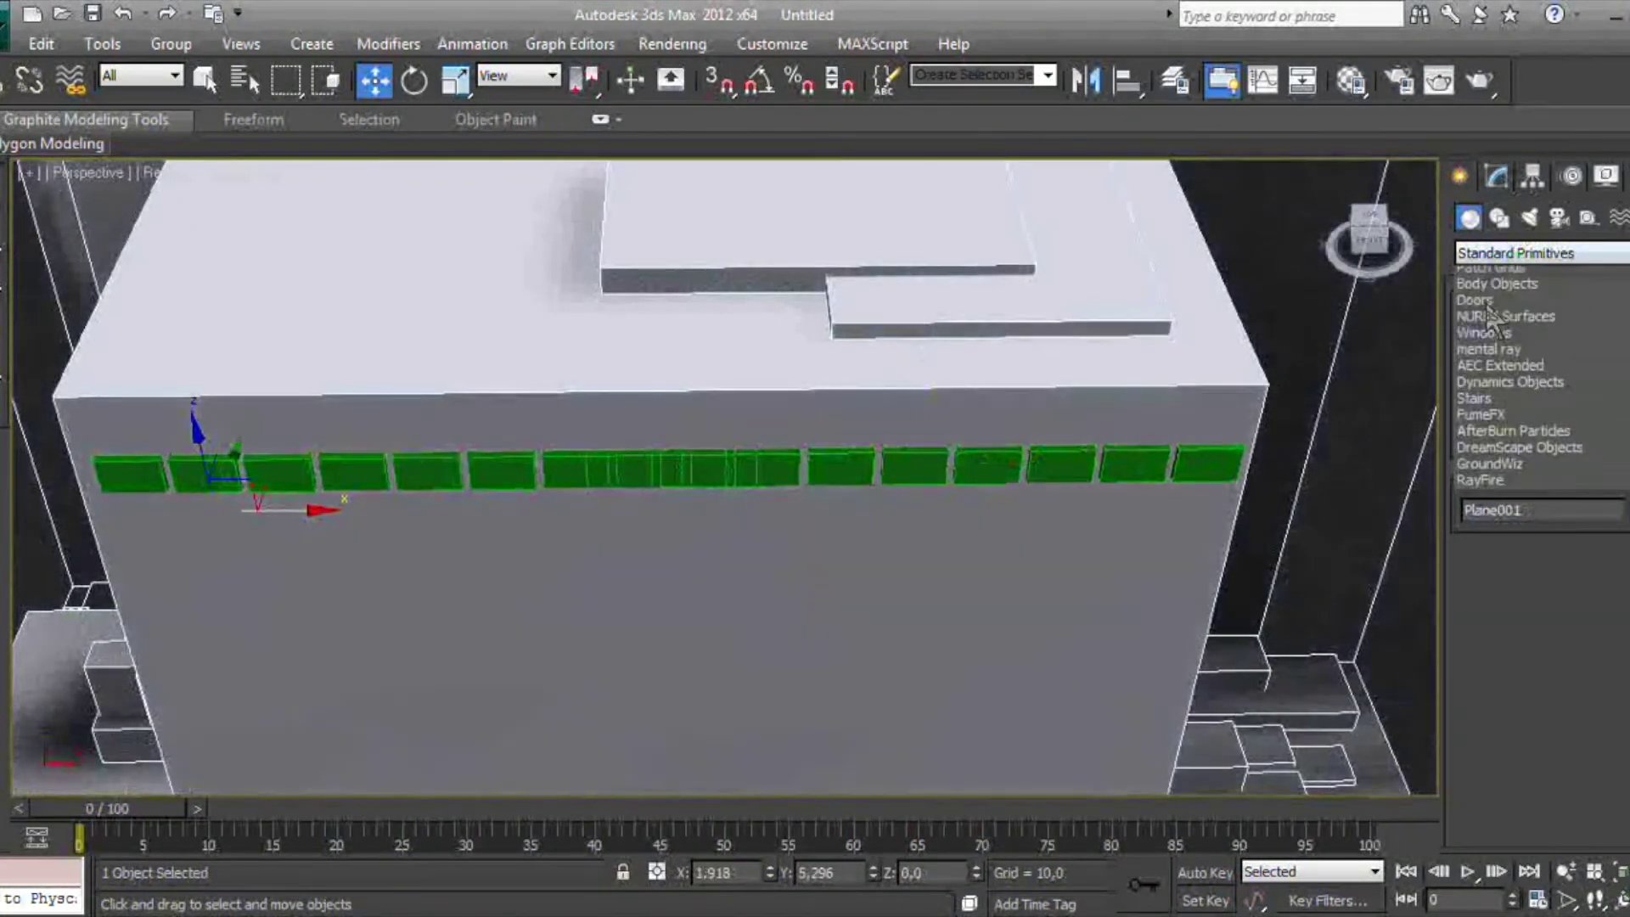
{"action": "left_click", "coordinate": [1519, 306]}
{"action": "left_click", "coordinate": [1490, 467]}
{"action": "left_click", "coordinate": [1515, 601]}
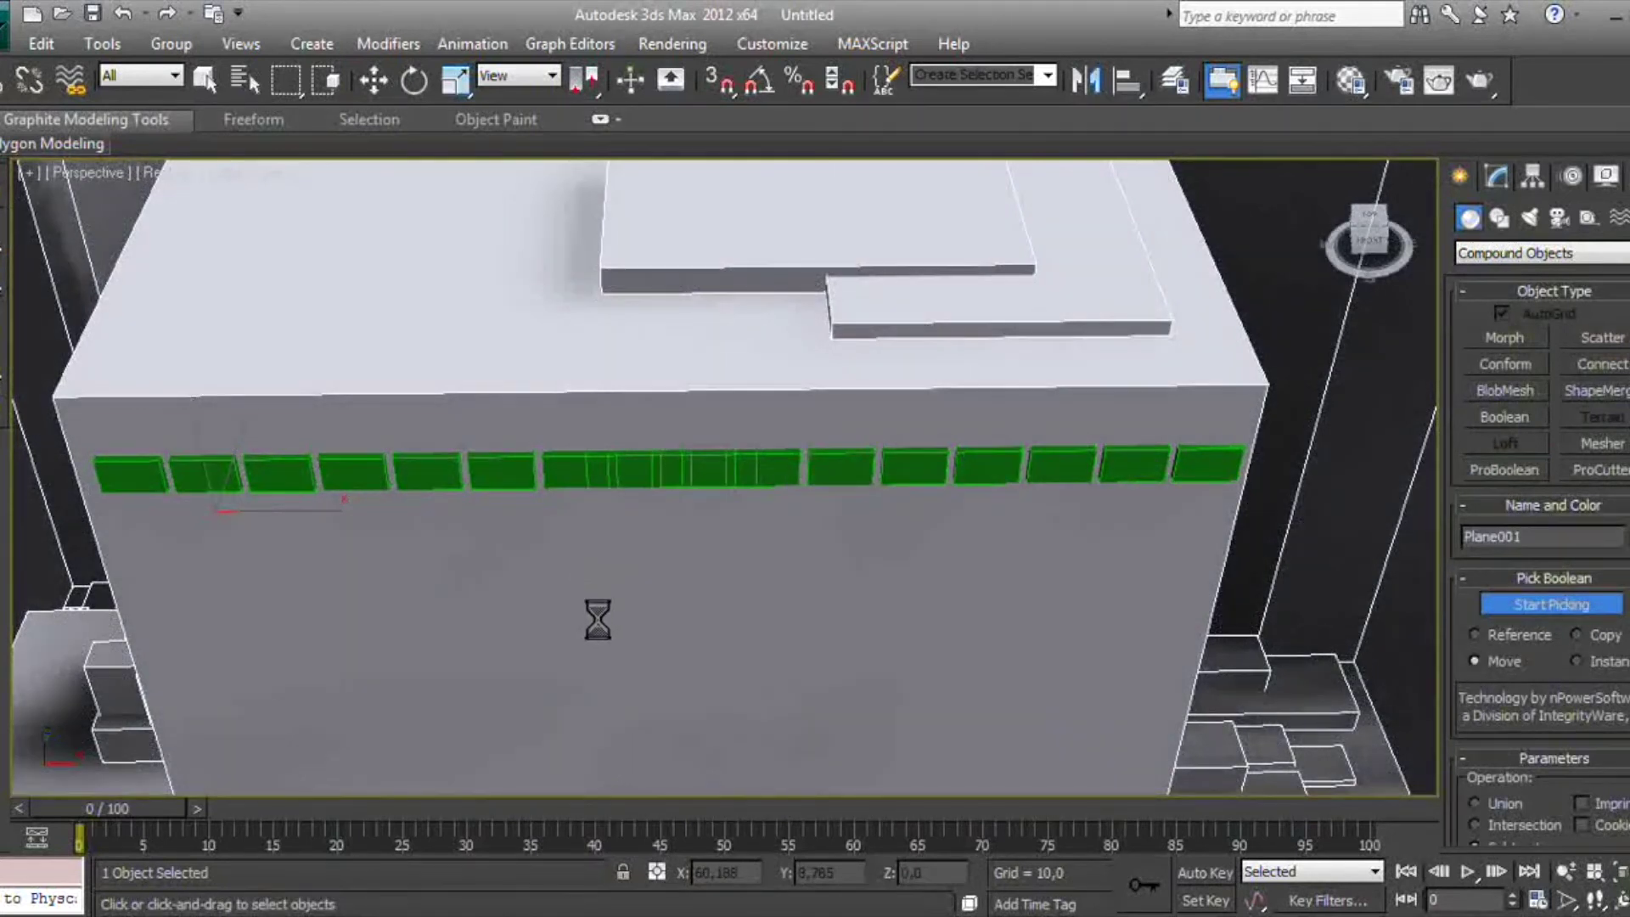